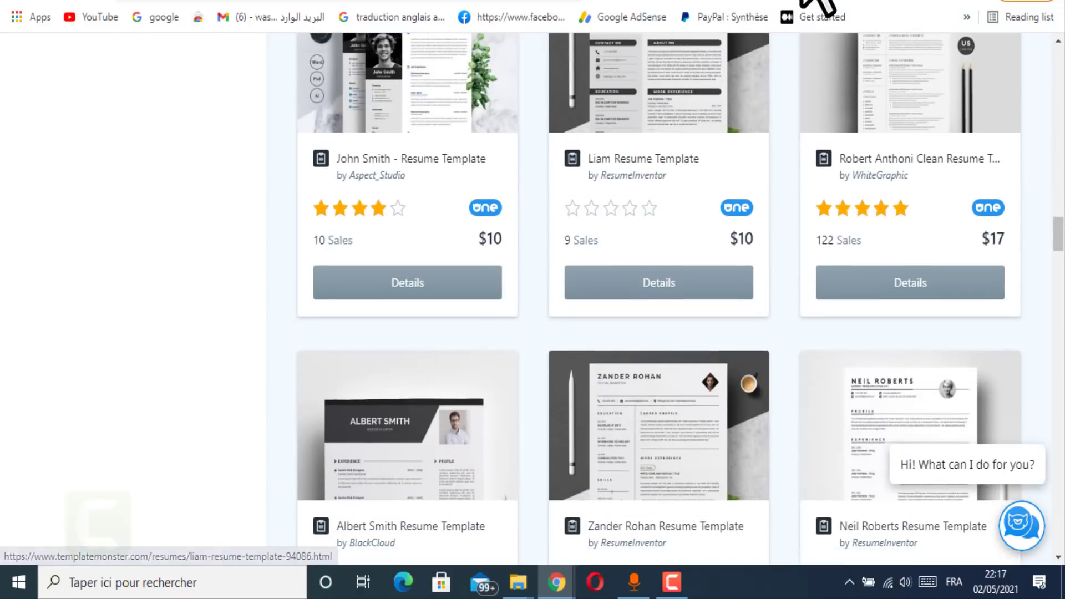
- Leave the TemplateMonster resume listings for the Crello templates site via the 'Get started' bookmark
click(801, 12)
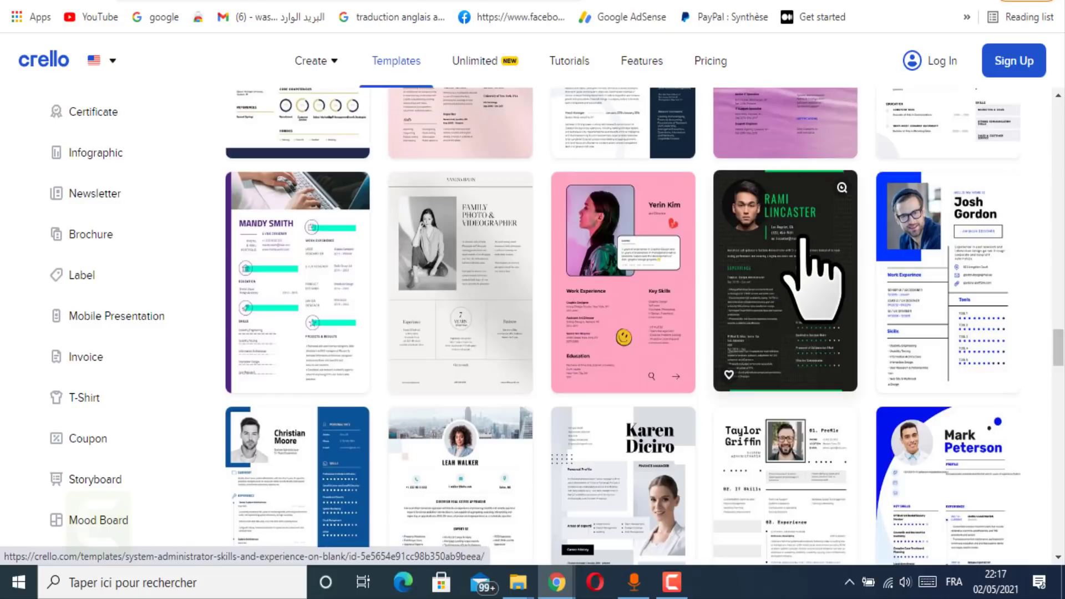
- Preview the David Tampest 'Chief Executive Officer skills and experience' resume template
scroll(955, 281, down, 3)
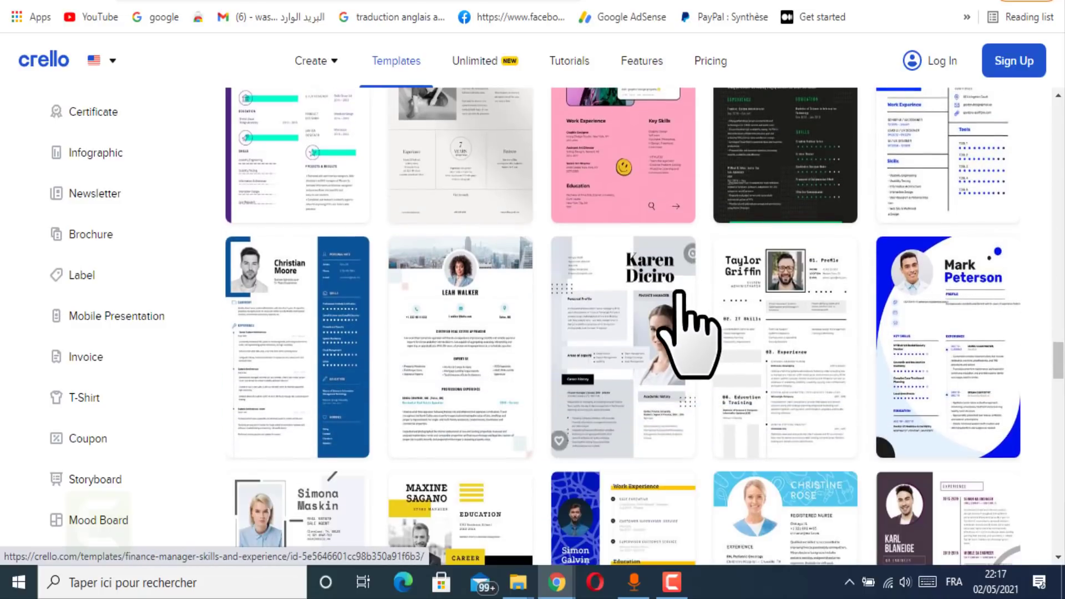
scroll(679, 293, down, 6)
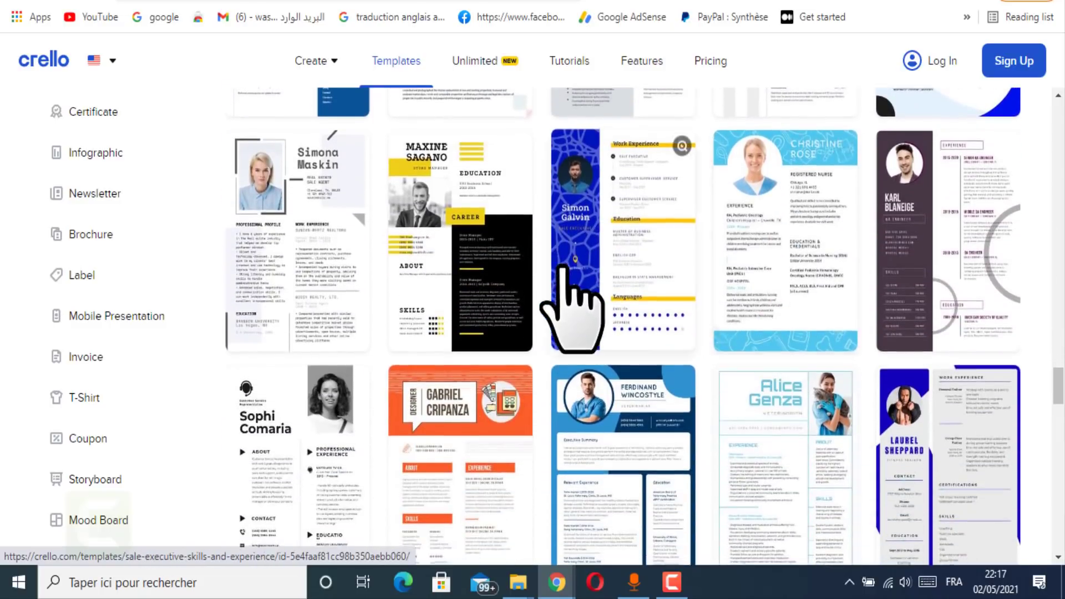
scroll(563, 268, down, 3)
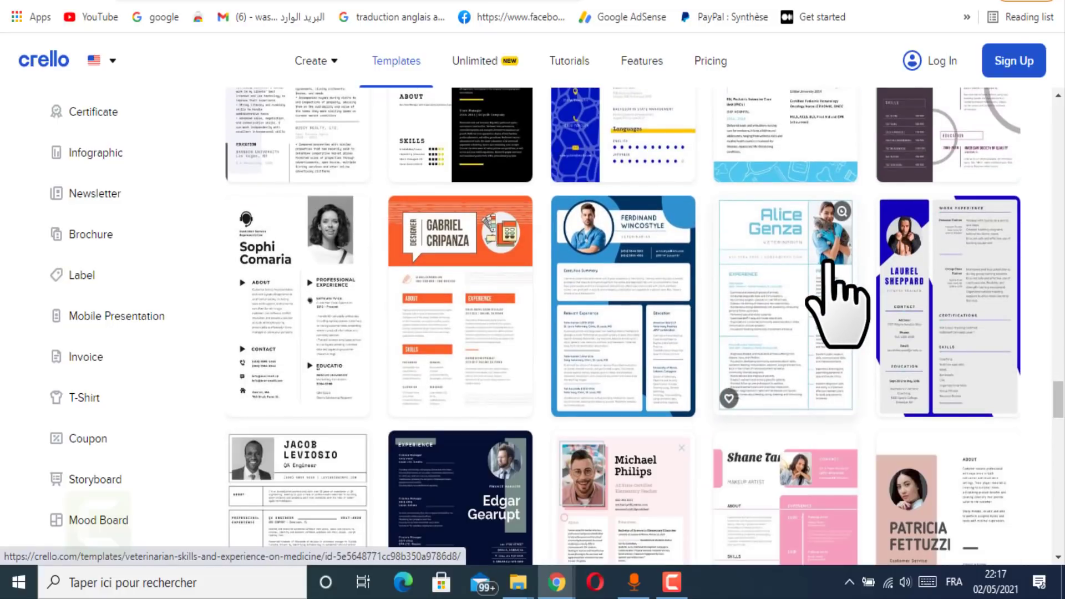
scroll(832, 302, down, 5)
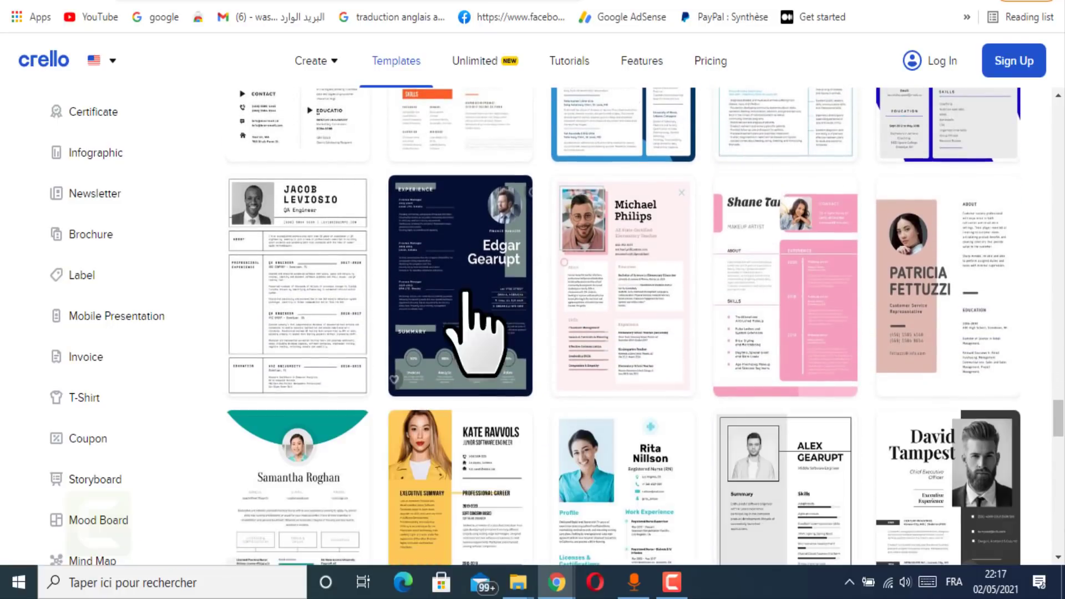
scroll(526, 260, down, 2)
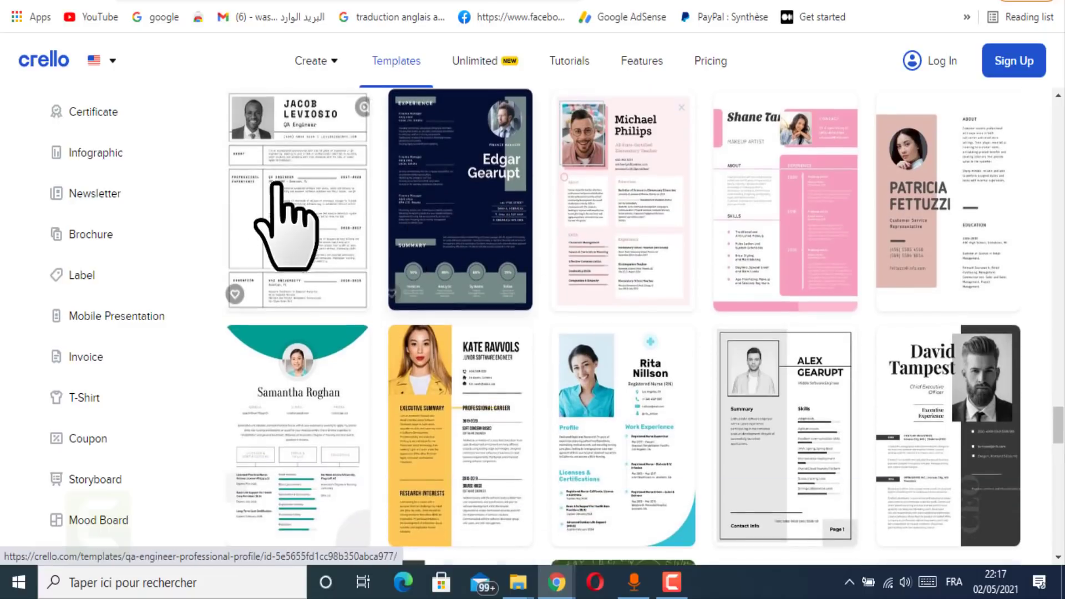
scroll(472, 171, down, 3)
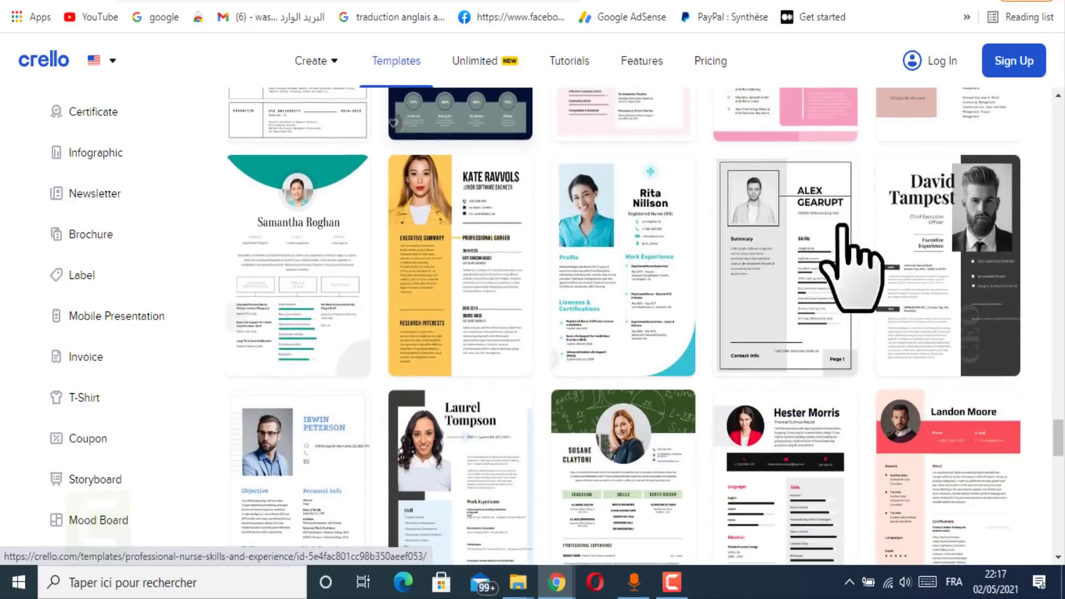
click(920, 211)
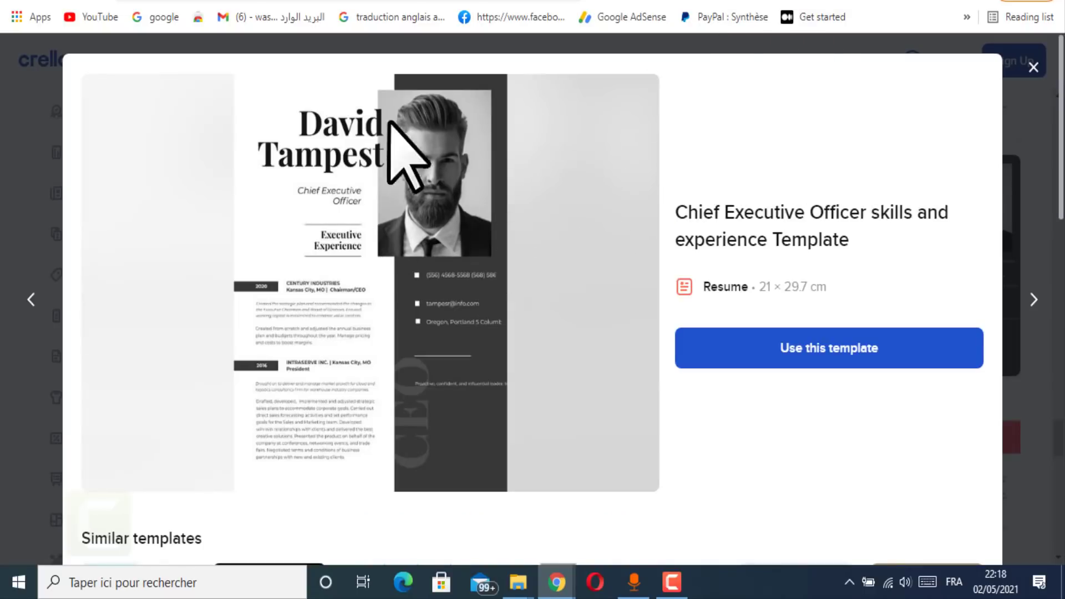
- Open the CEO resume template in the editor as a New Design
scroll(305, 309, down, 5)
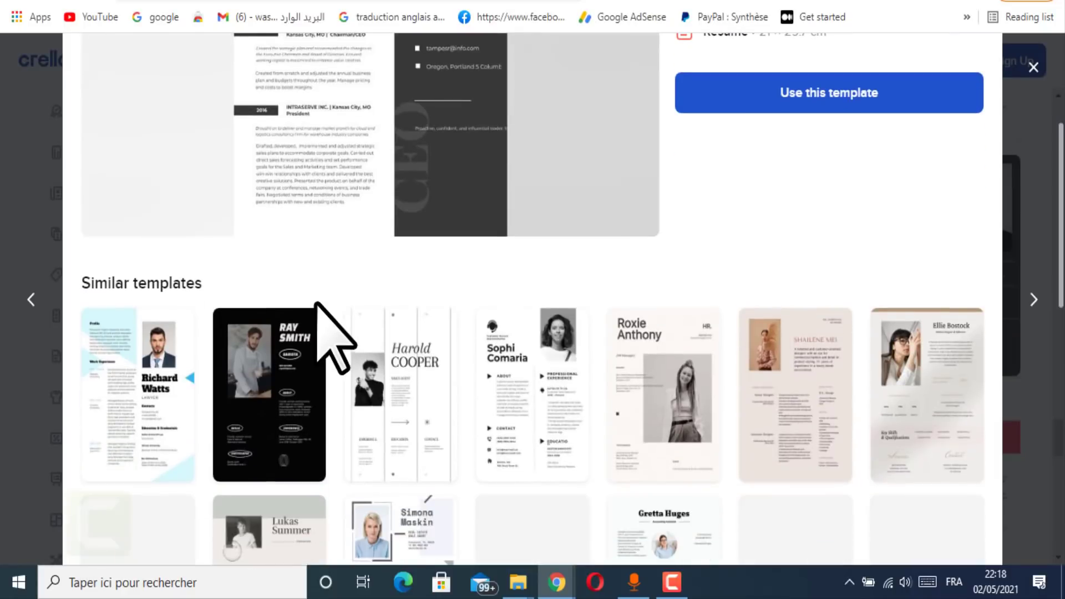
scroll(317, 318, up, 3)
scroll(181, 310, down, 5)
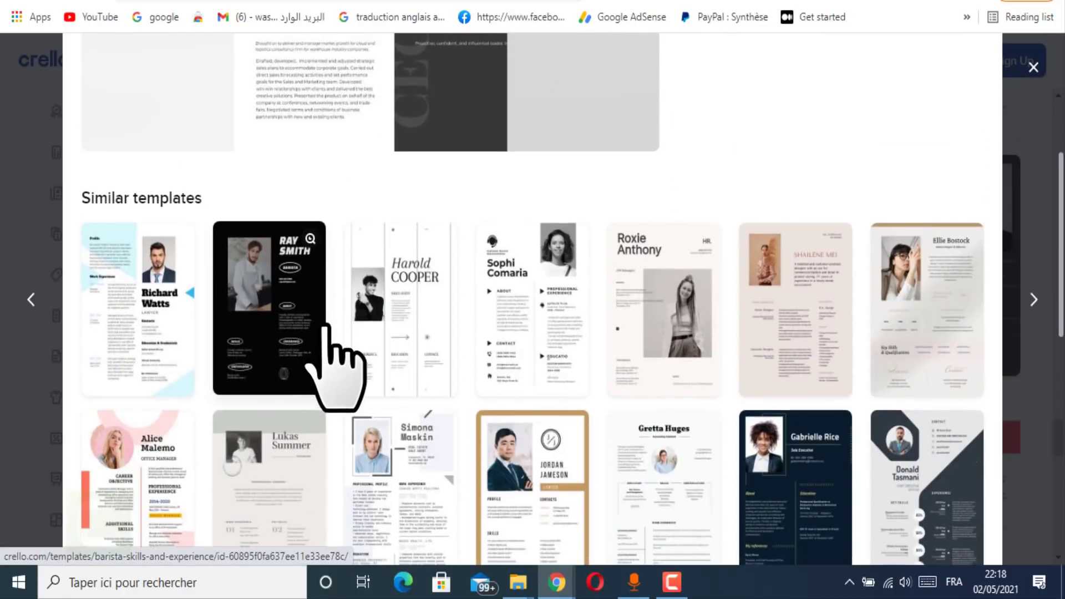
scroll(349, 328, up, 4)
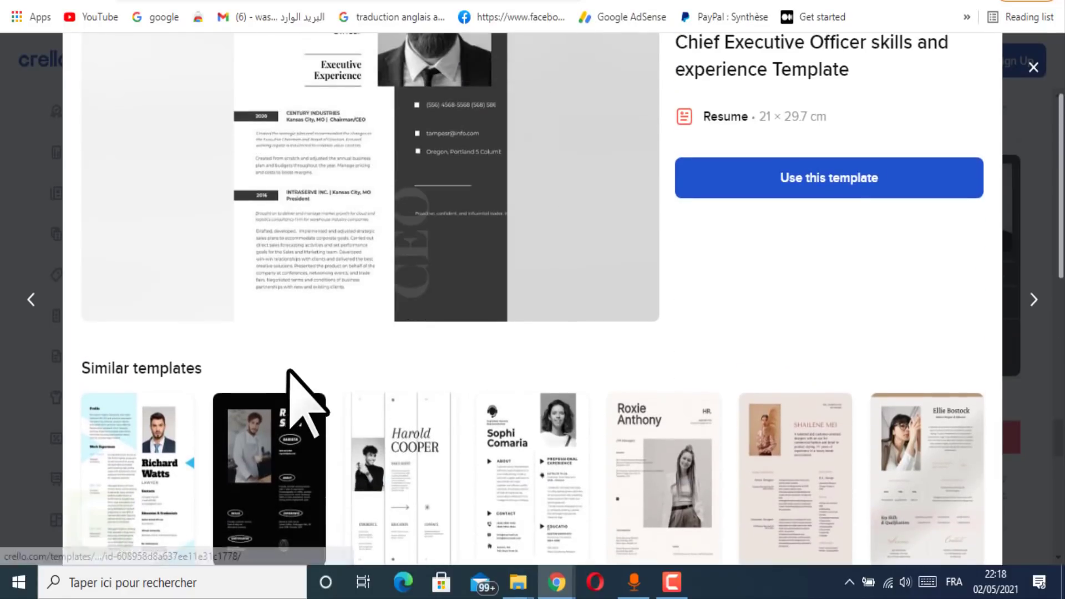
scroll(290, 381, down, 4)
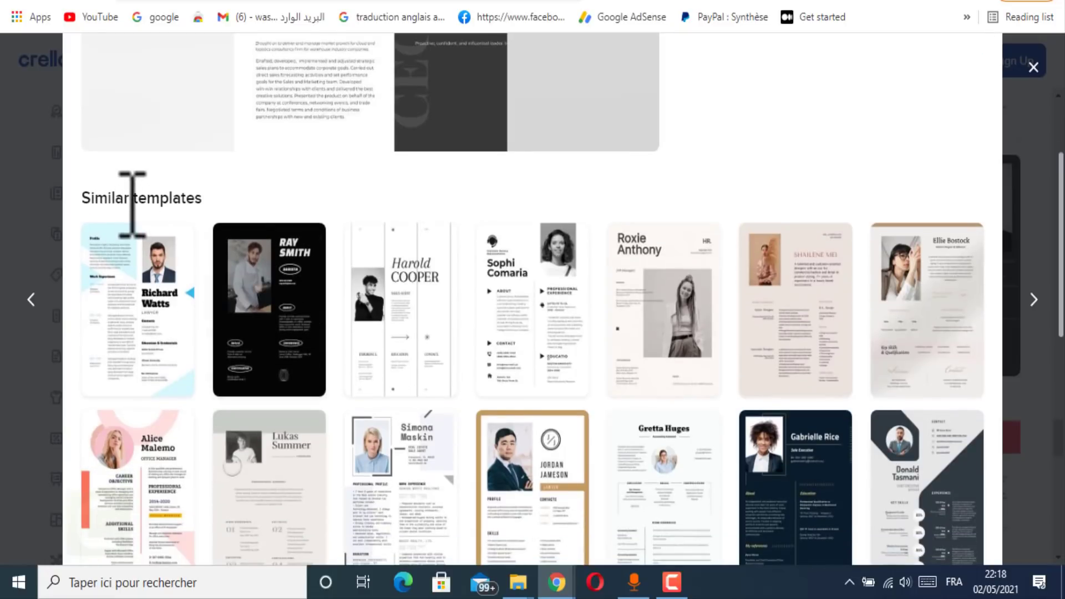
scroll(273, 309, up, 6)
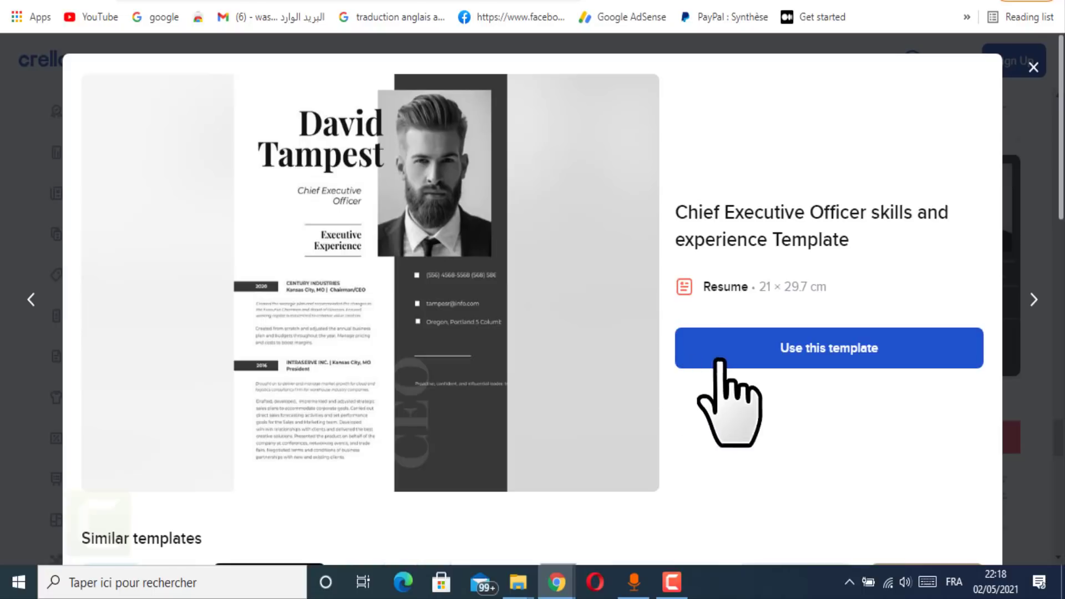
click(802, 361)
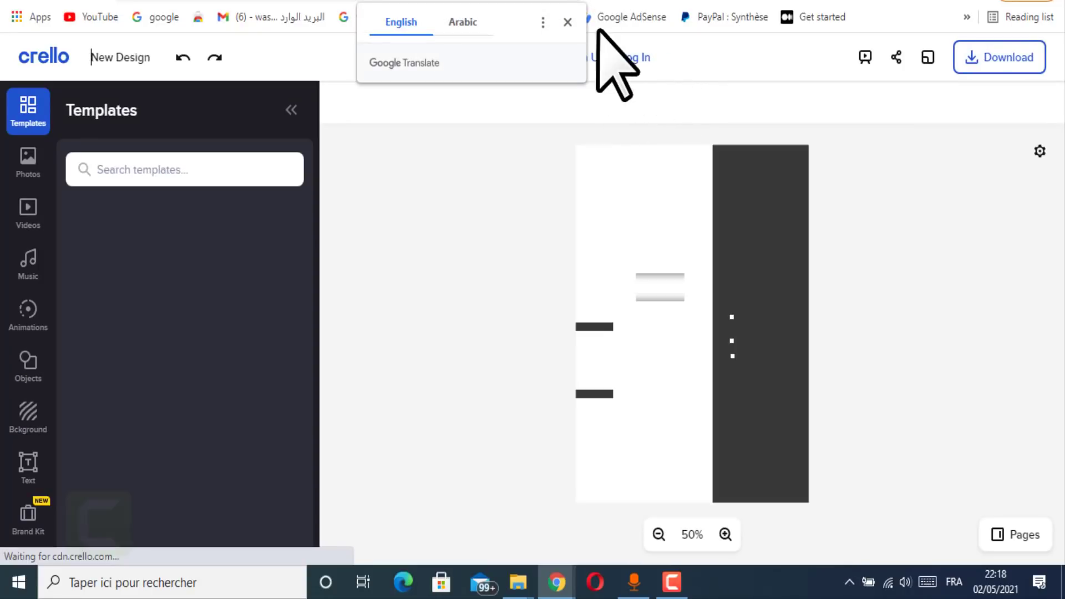
- Dismiss the Google Translate popup and zoom the résumé to 100%
click(567, 22)
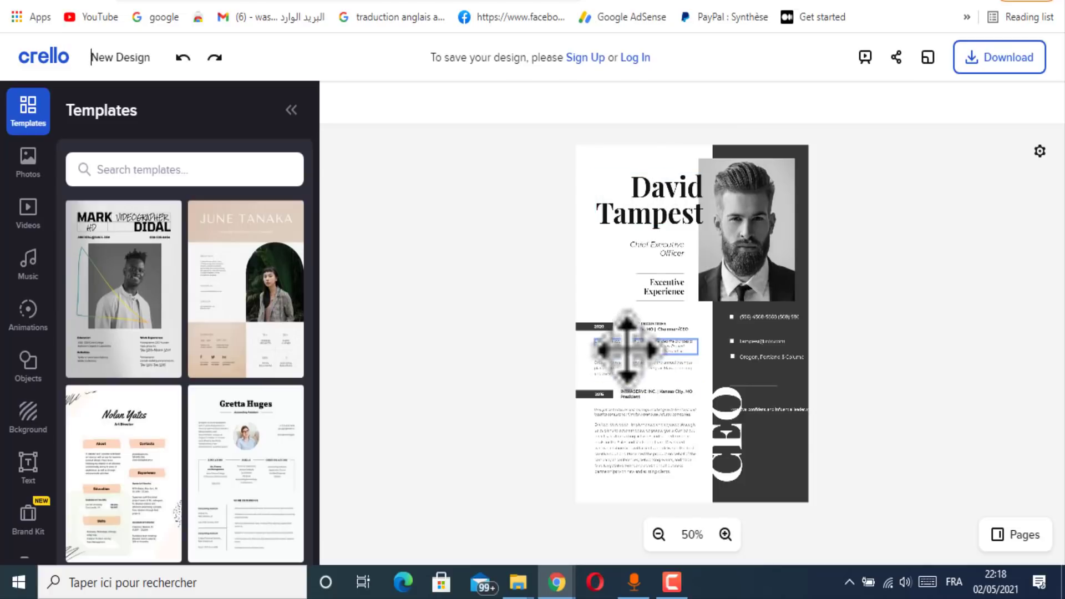
click(725, 535)
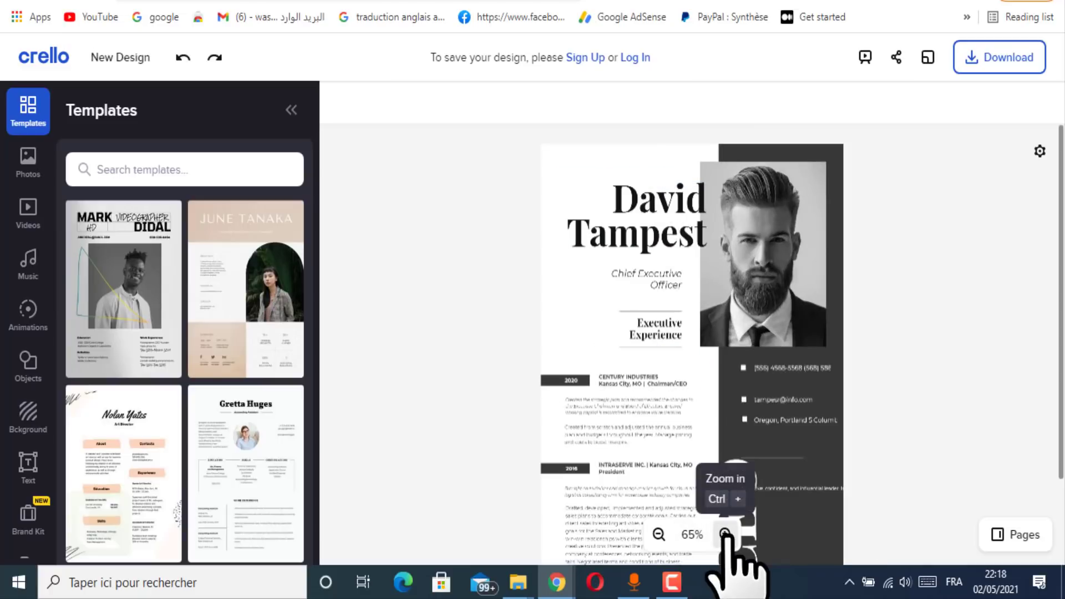
click(725, 534)
scroll(690, 394, down, 5)
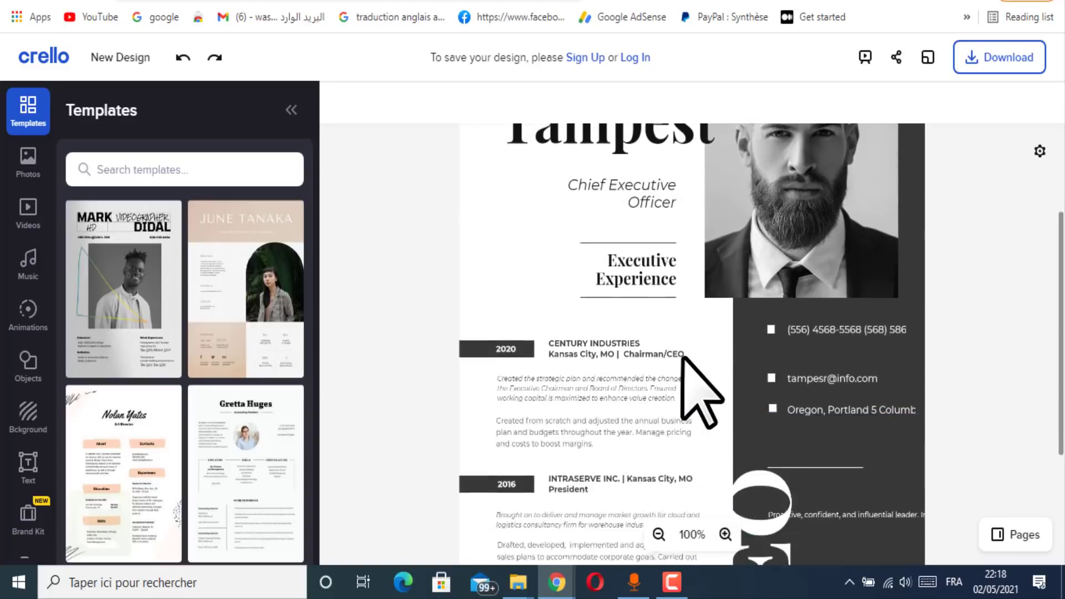
scroll(688, 377, up, 5)
scroll(766, 292, down, 2)
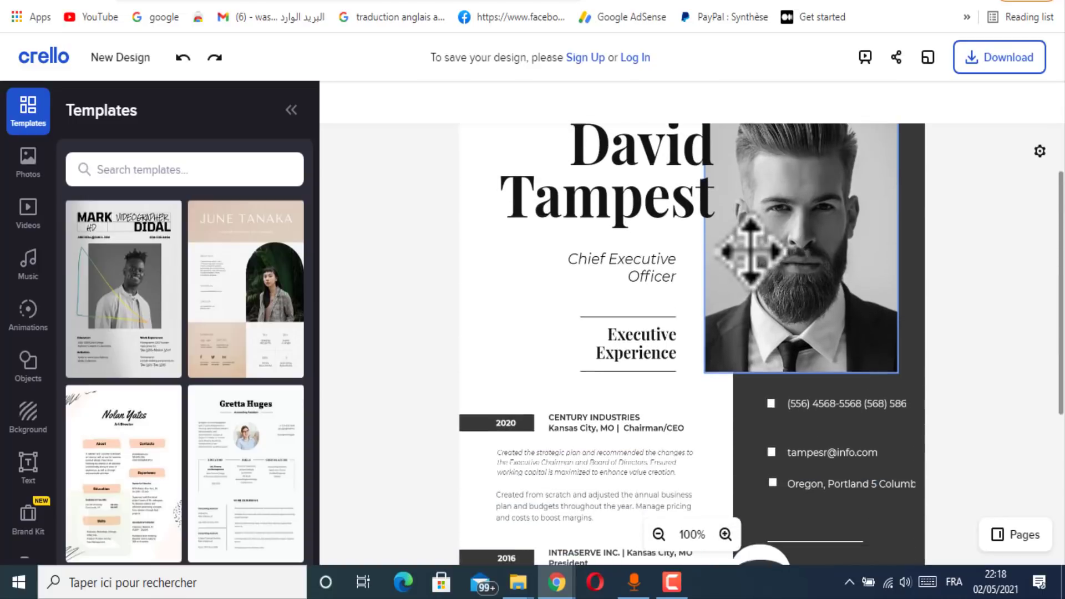
scroll(667, 342, down, 1)
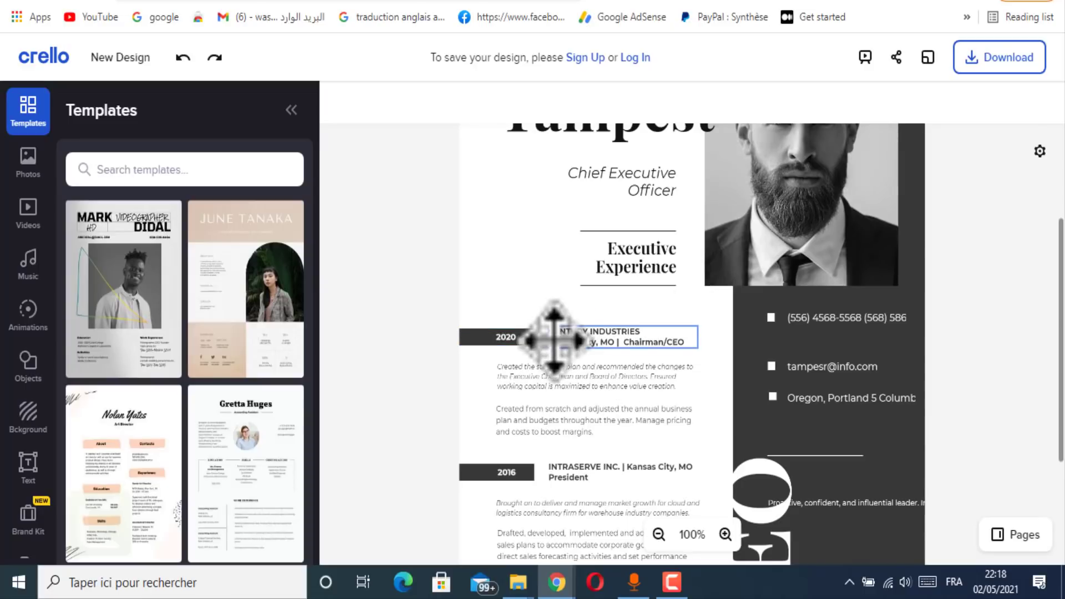
scroll(532, 400, down, 1)
scroll(538, 398, down, 2)
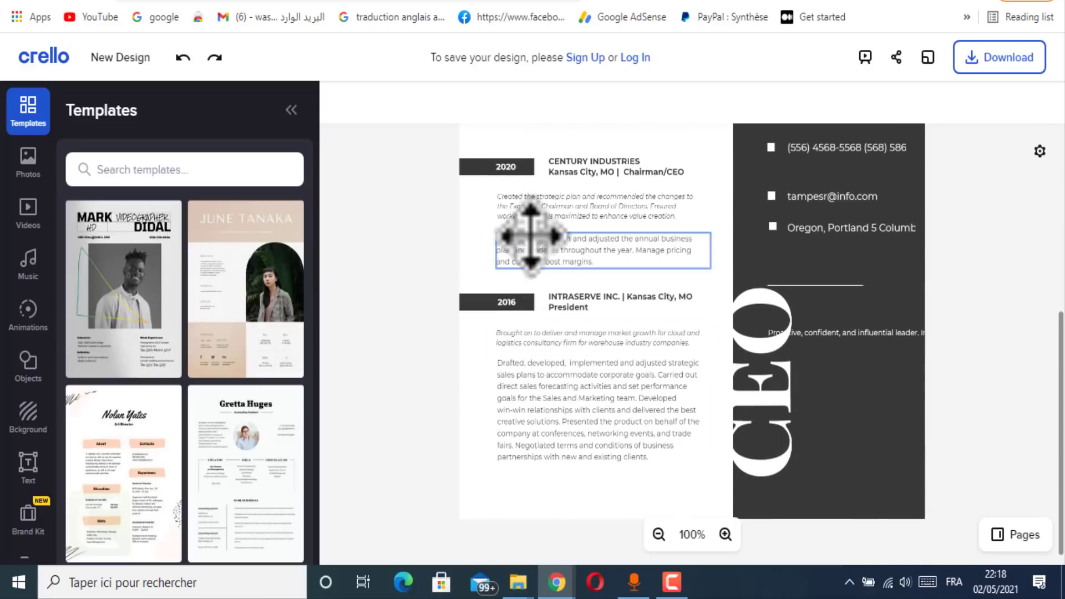
- Check the 2020 and experience paragraphs' text settings, then select the David Tampest heading
click(523, 205)
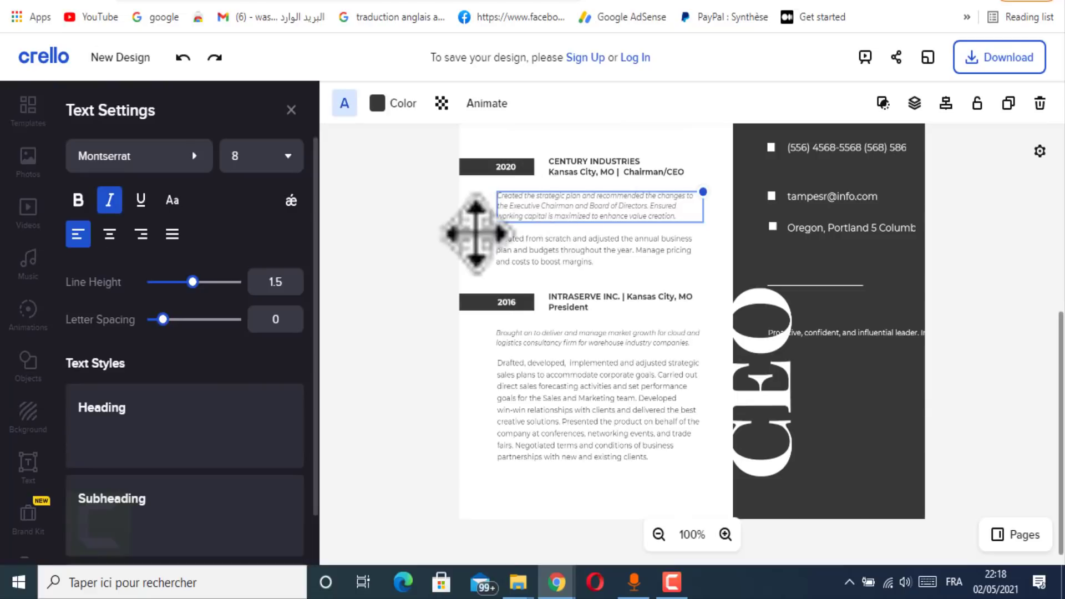
click(551, 244)
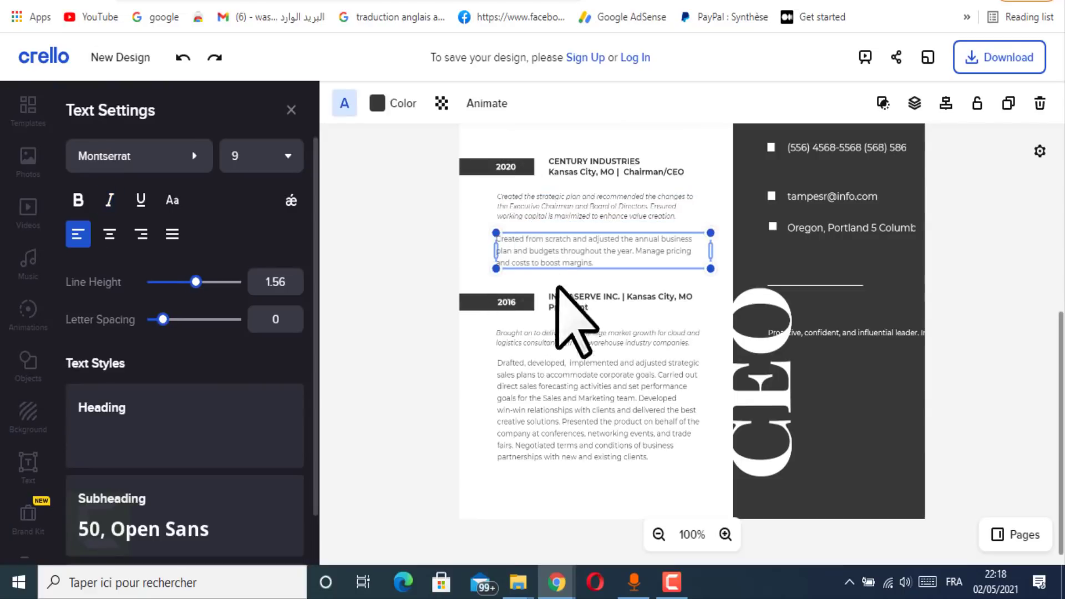
click(542, 336)
click(614, 411)
scroll(679, 442, up, 7)
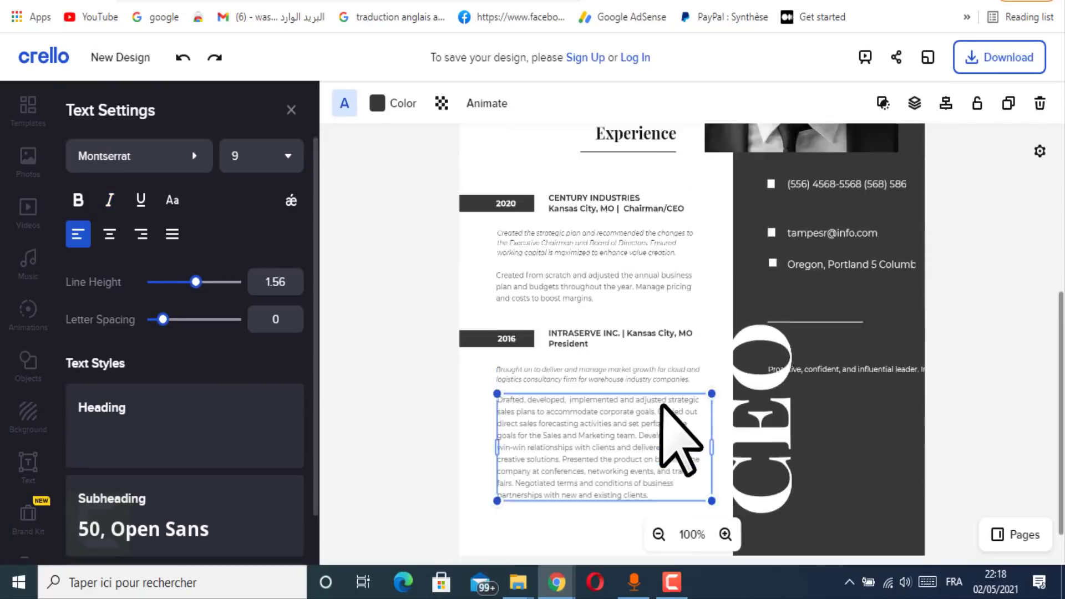
scroll(721, 321, down, 7)
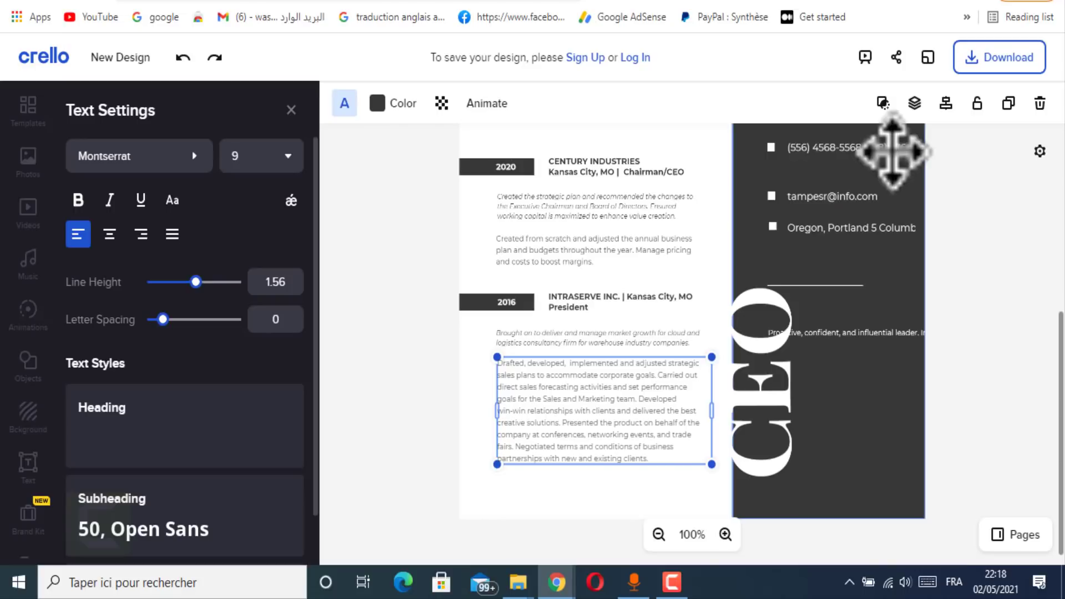
scroll(805, 311, up, 6)
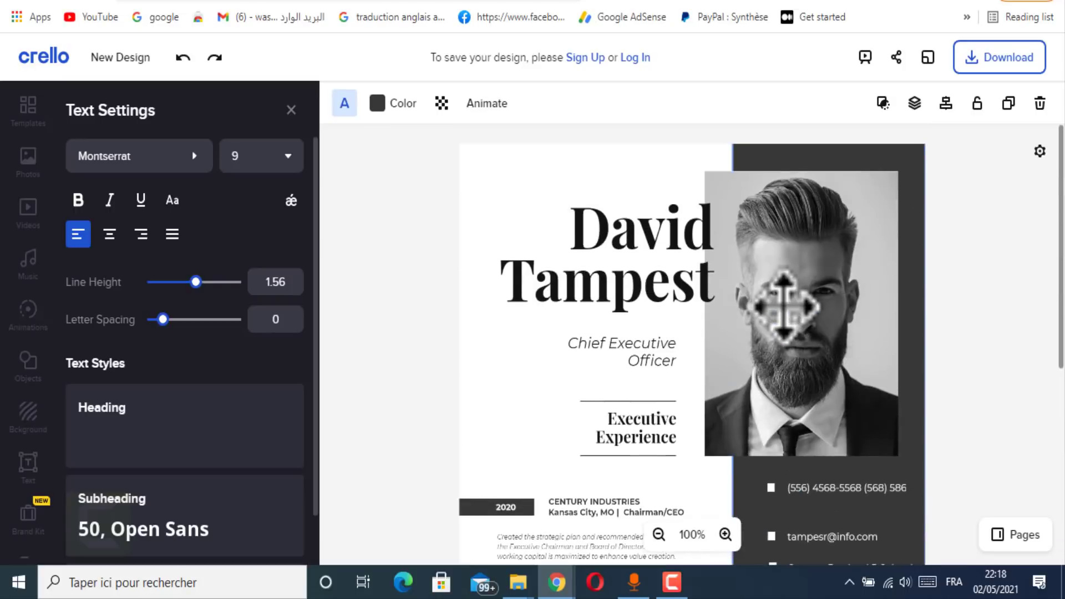
click(619, 254)
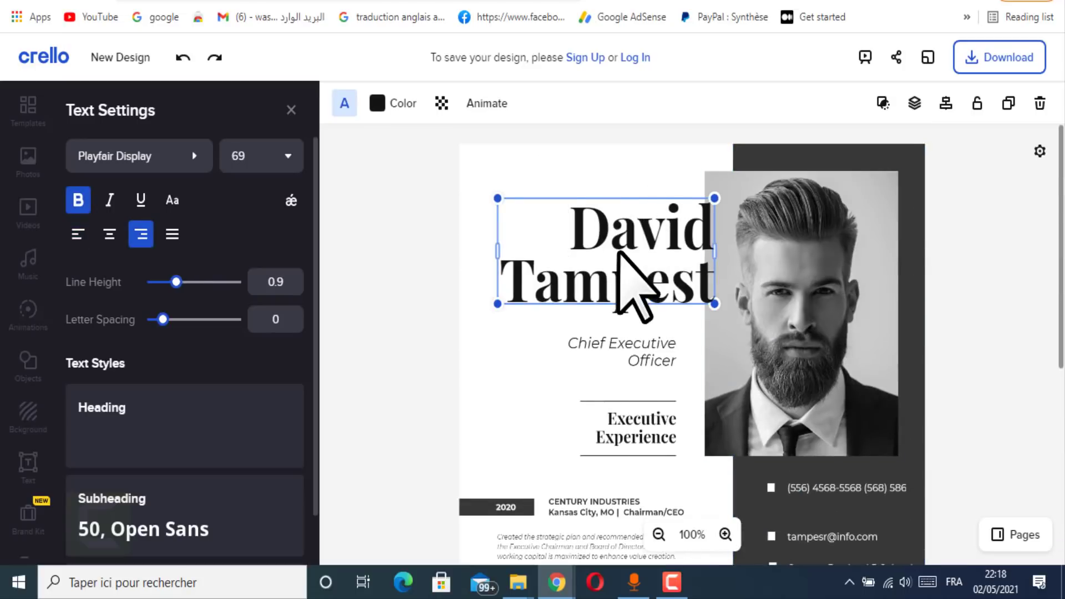
double_click(629, 254)
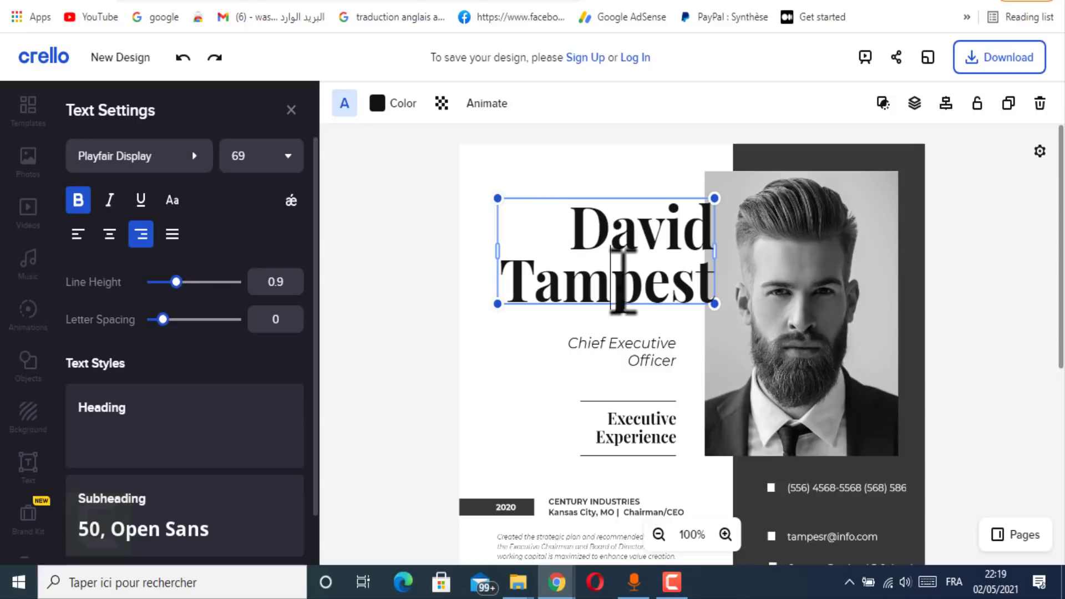
double_click(624, 277)
drag(709, 285, 582, 227)
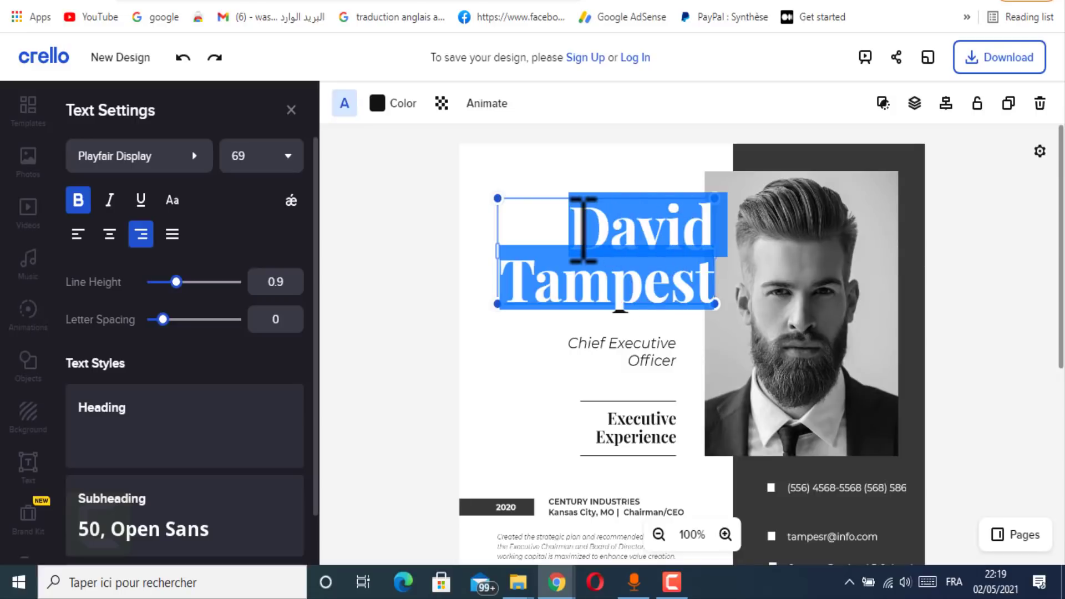
text(jon)
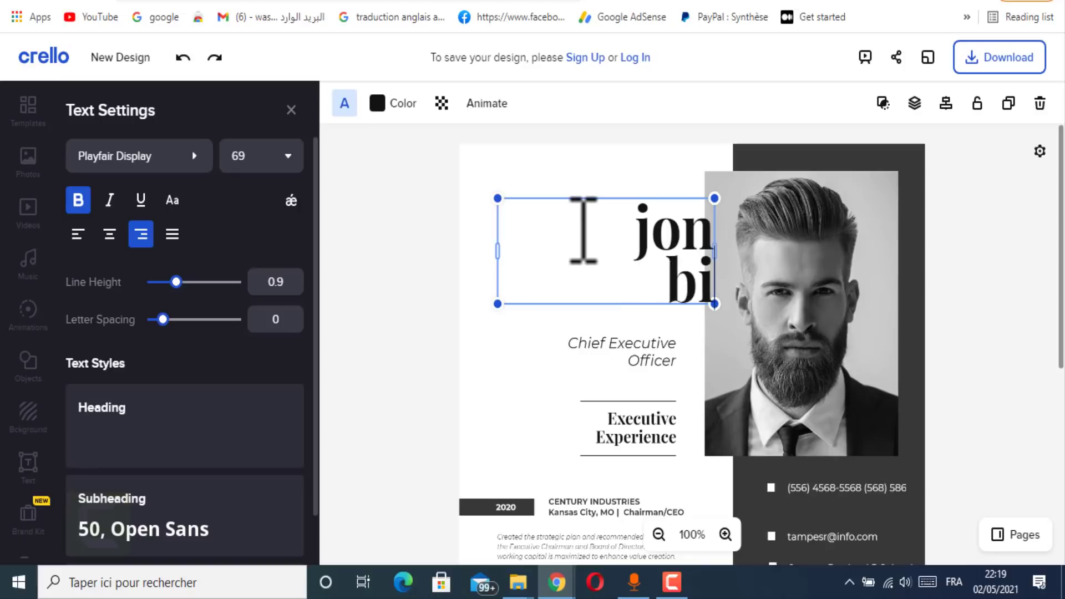
text(as)
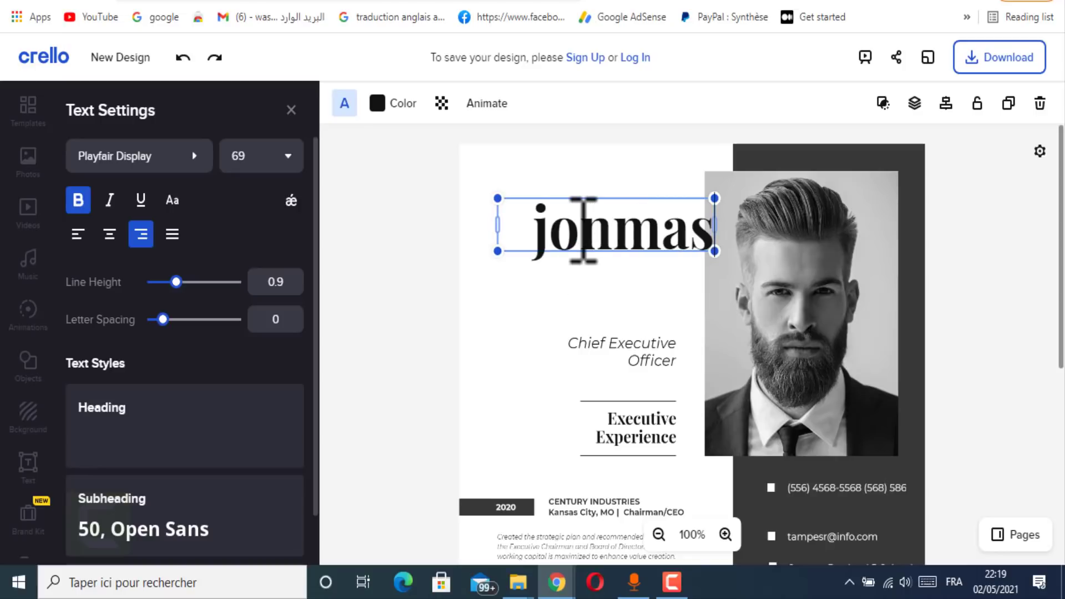
key(BackSpace)
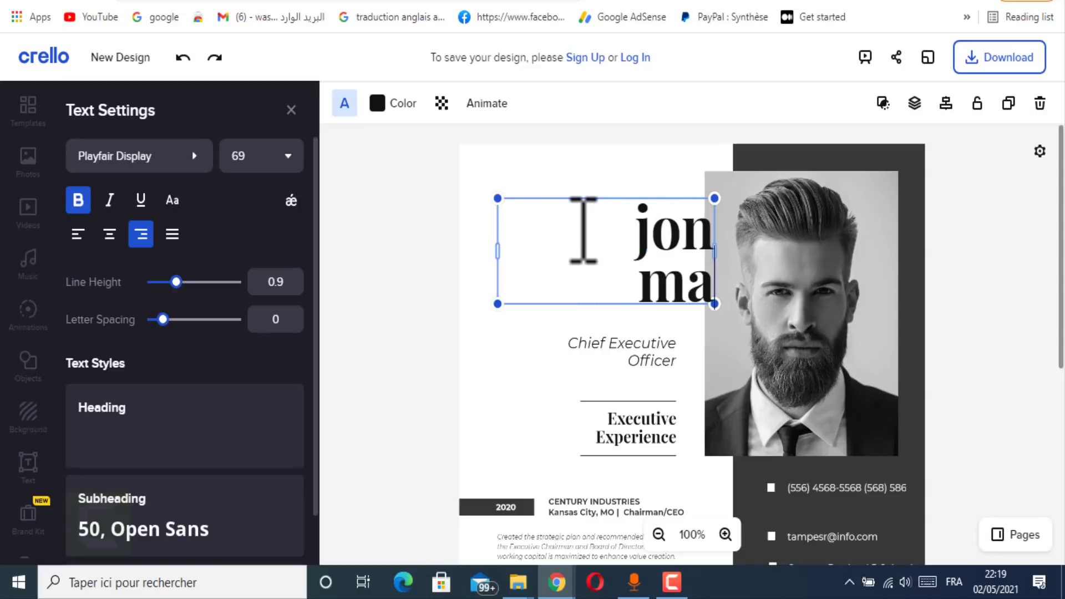
text(disson)
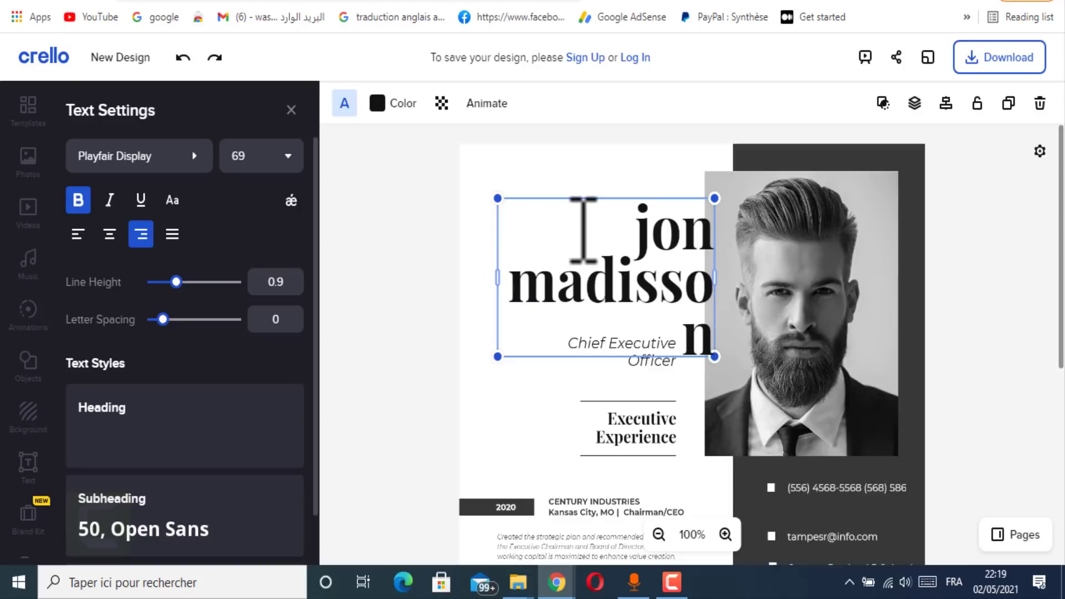
key(BackSpace)
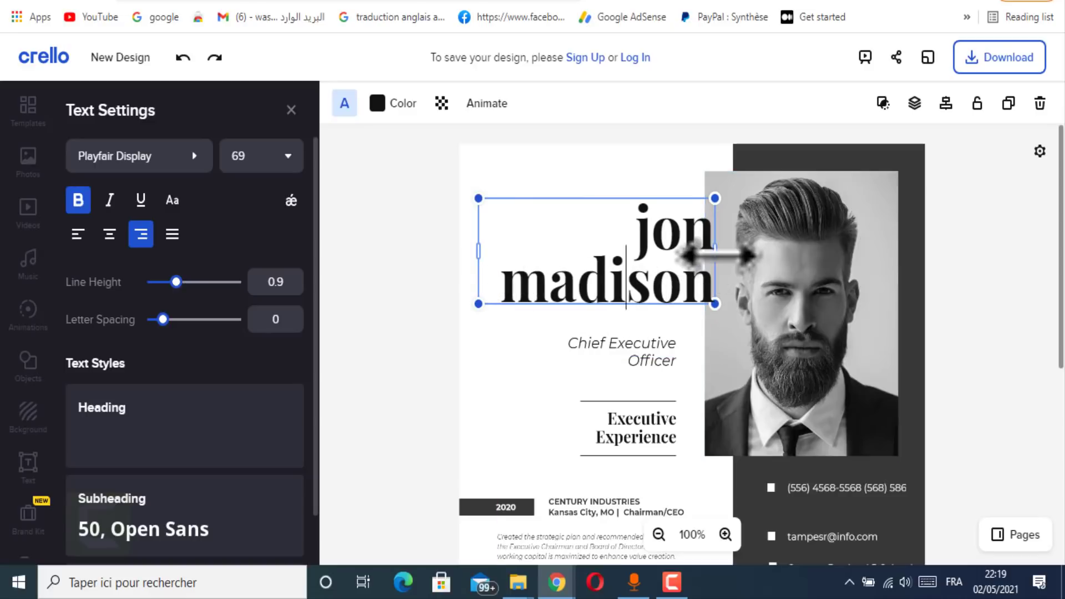
mouse_move(717, 255)
mouse_down()
mouse_move(688, 258)
mouse_move(711, 259)
mouse_up()
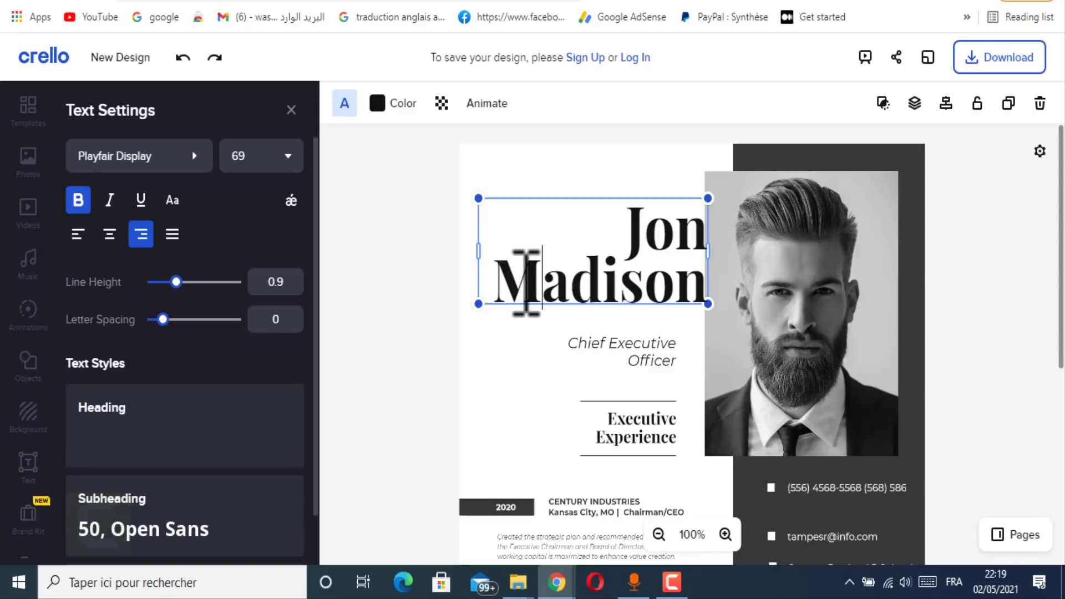
- Search the templates for 'business man' and copy that search term
click(754, 255)
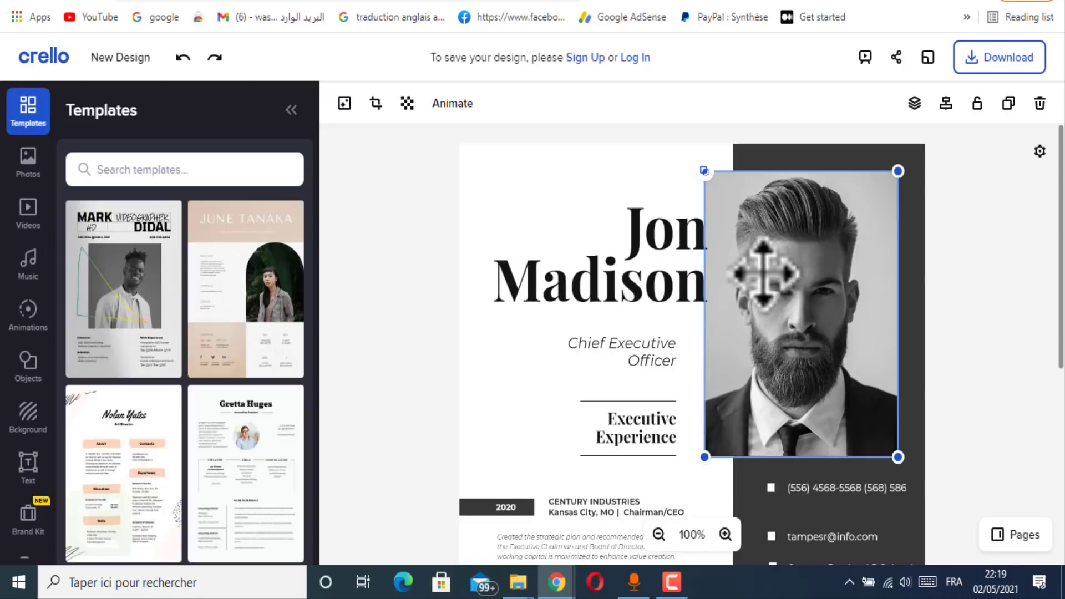
click(117, 172)
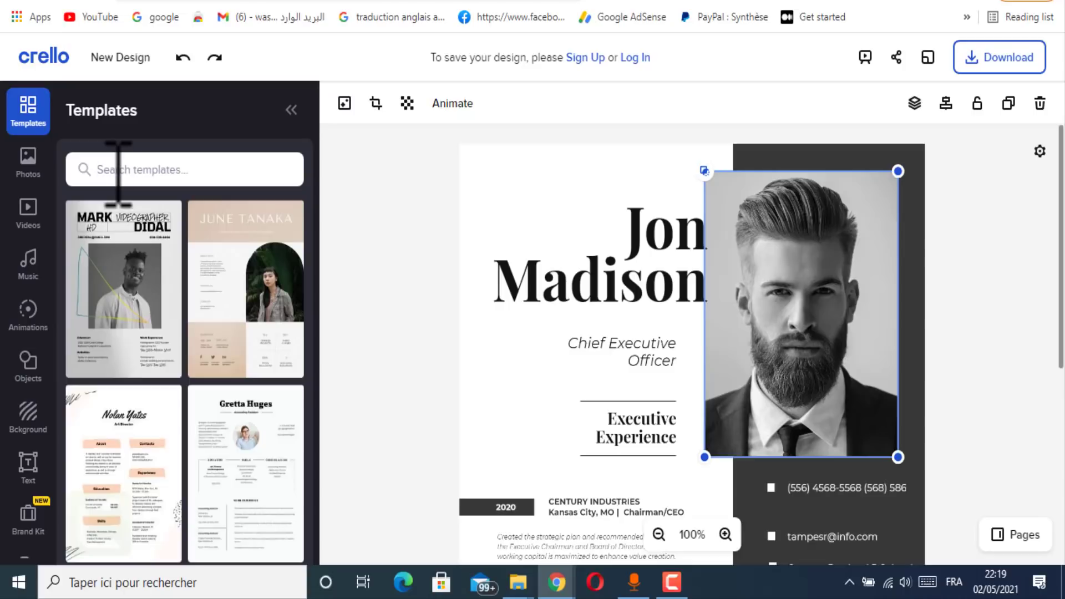
text(be)
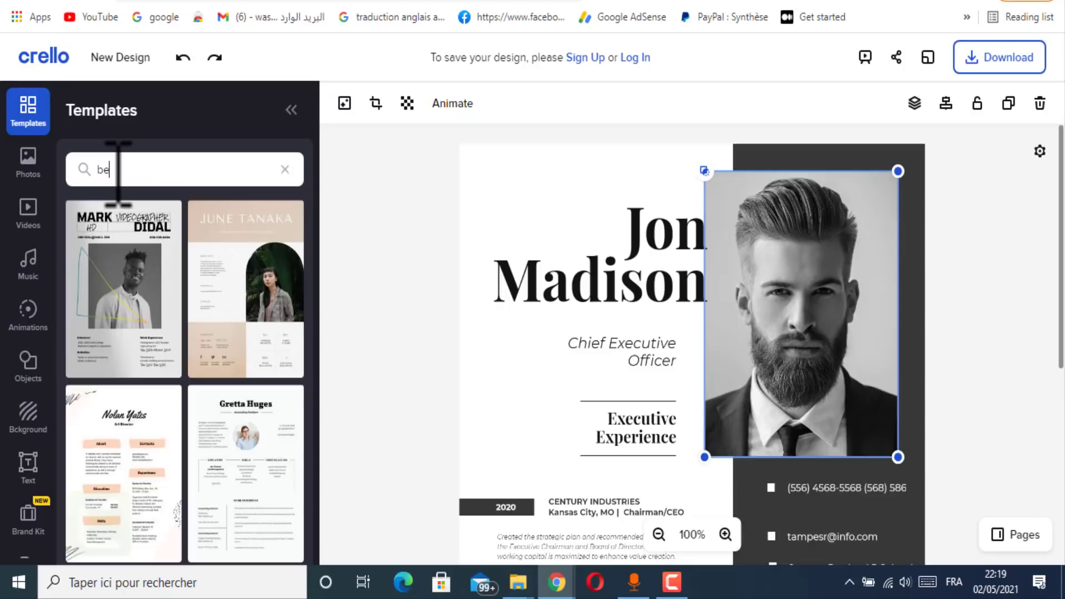
text(sn)
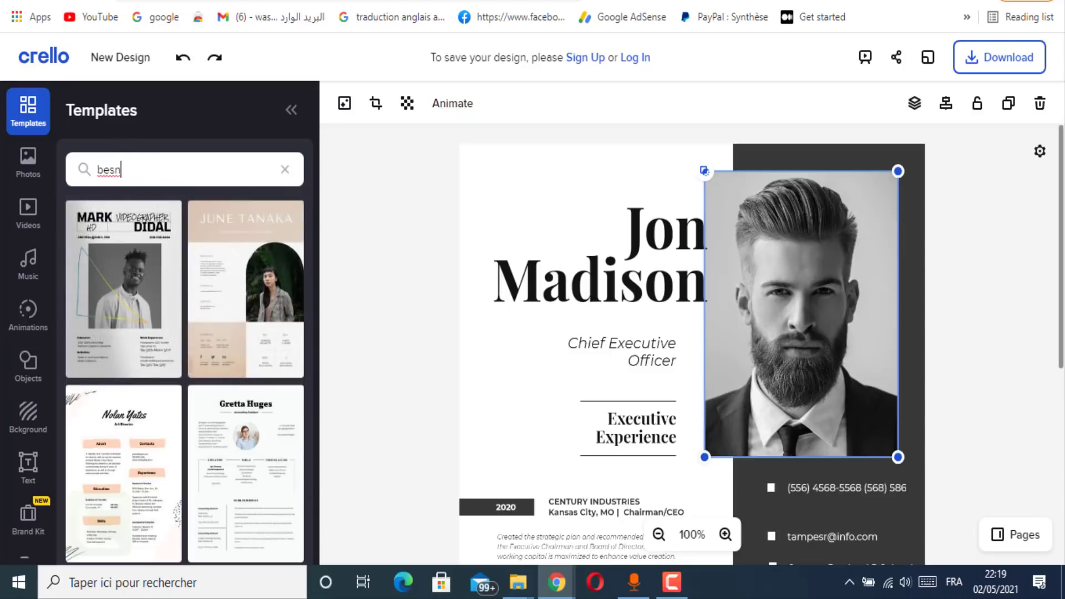
click(673, 589)
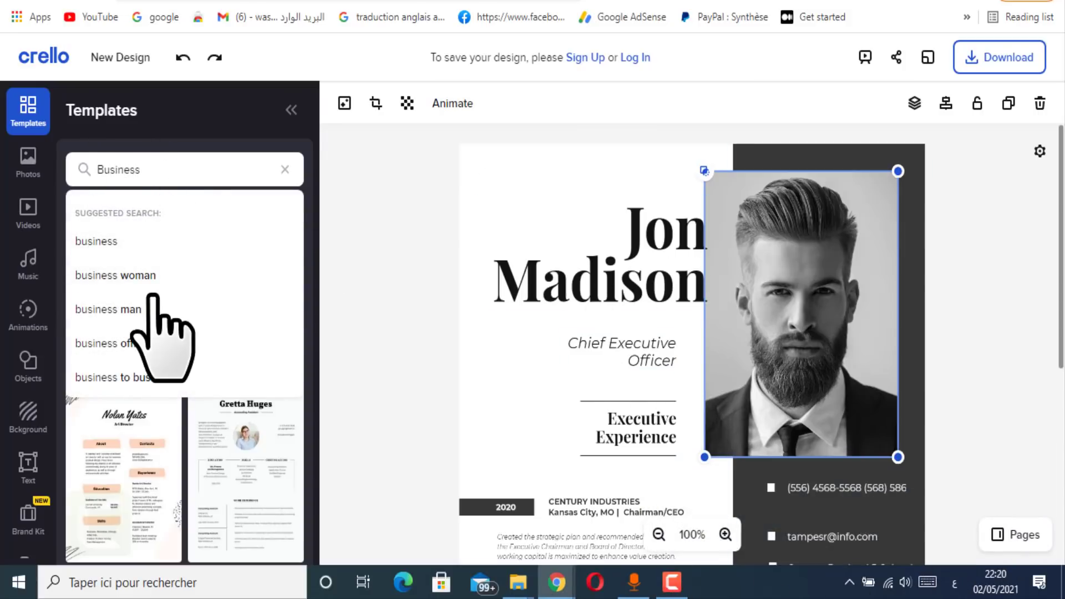
click(143, 309)
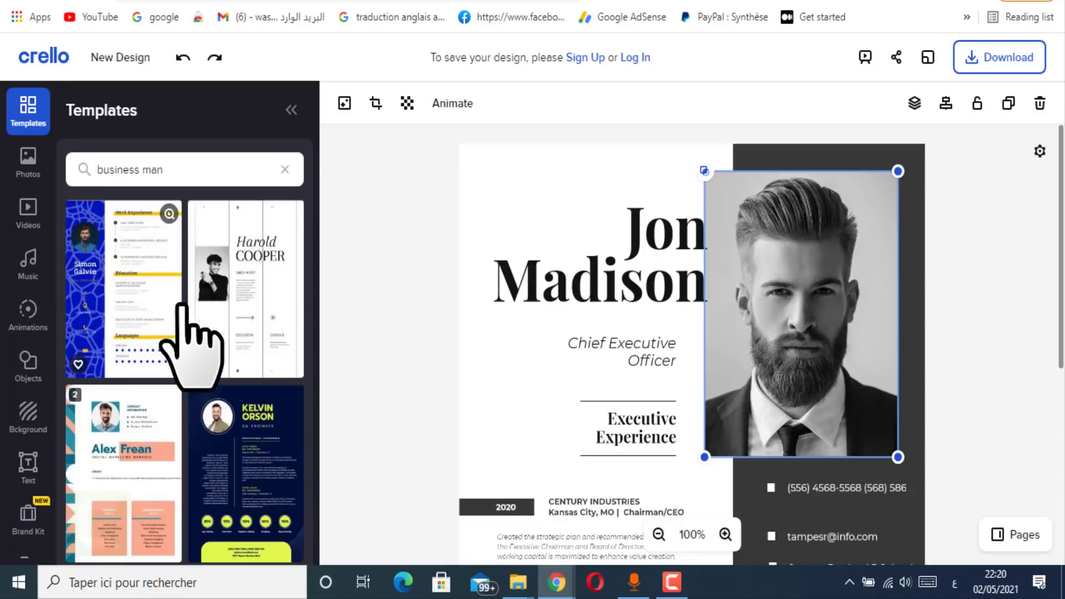
scroll(202, 297, down, 3)
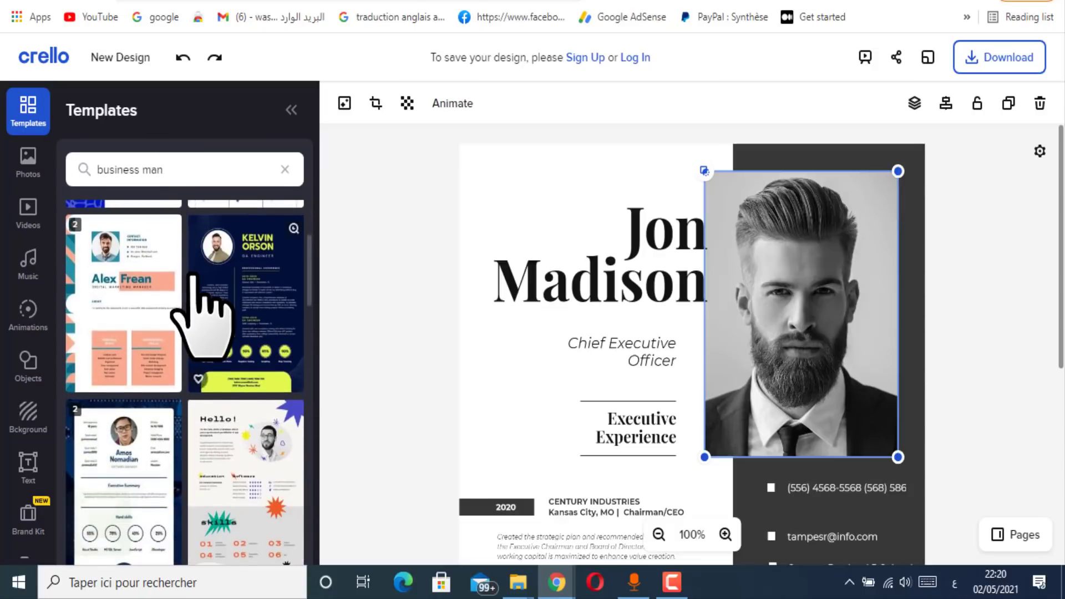
triple_click(156, 169)
key(ctrl+c)
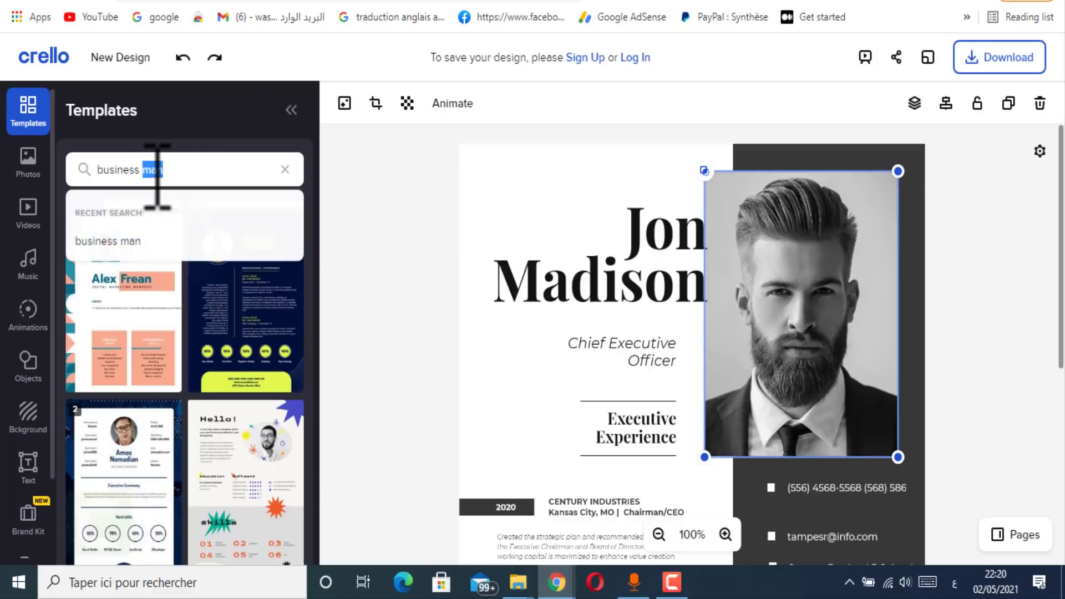
right_click(148, 173)
click(27, 167)
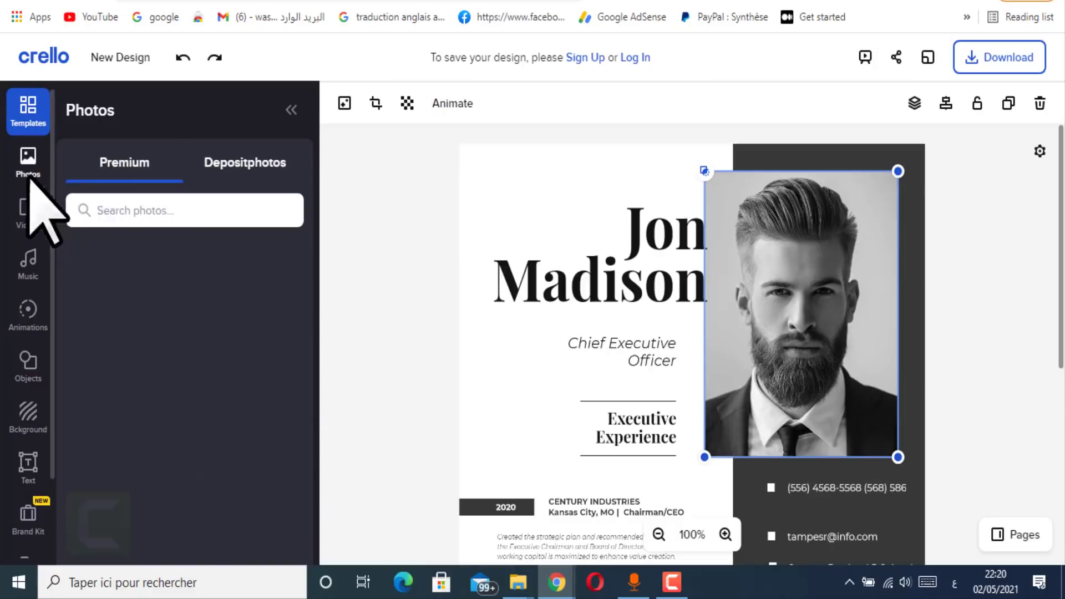
- Paste 'business man' into the Photos search, run it, and browse the stock photo results
right_click(136, 206)
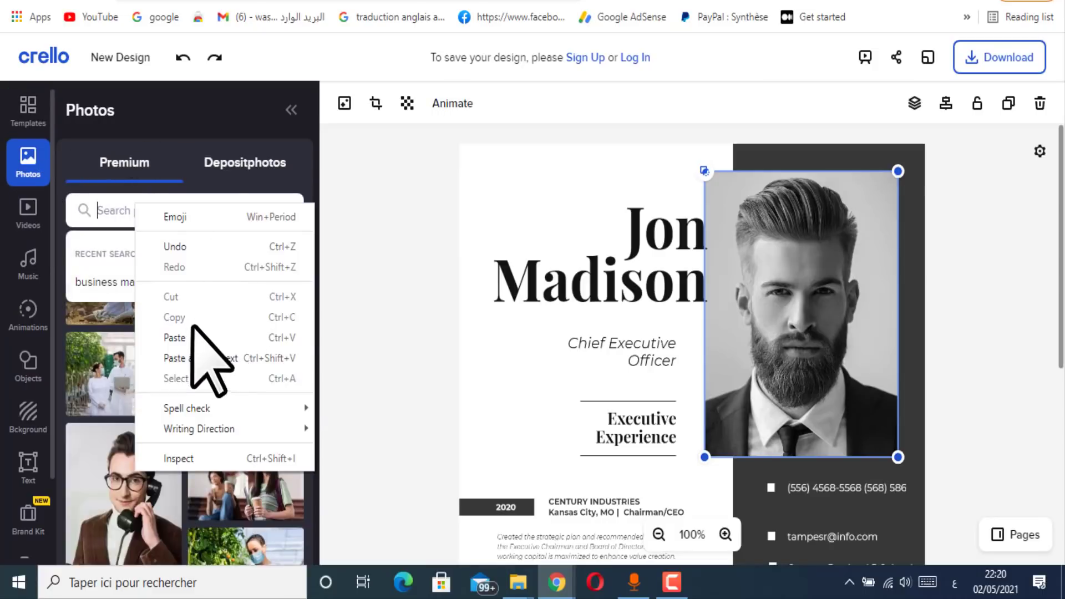
click(177, 337)
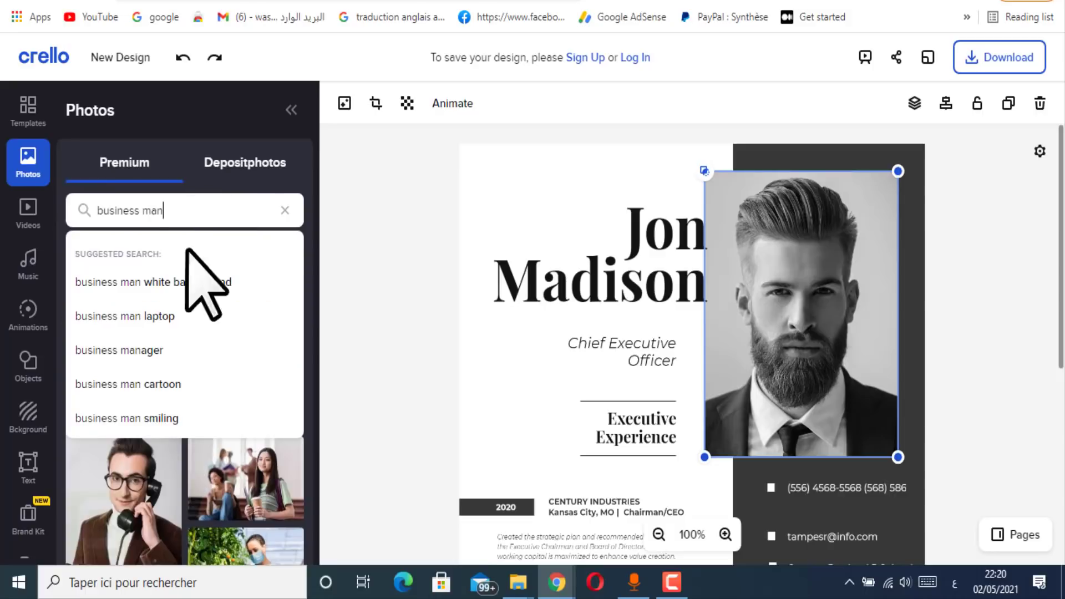
key(Return)
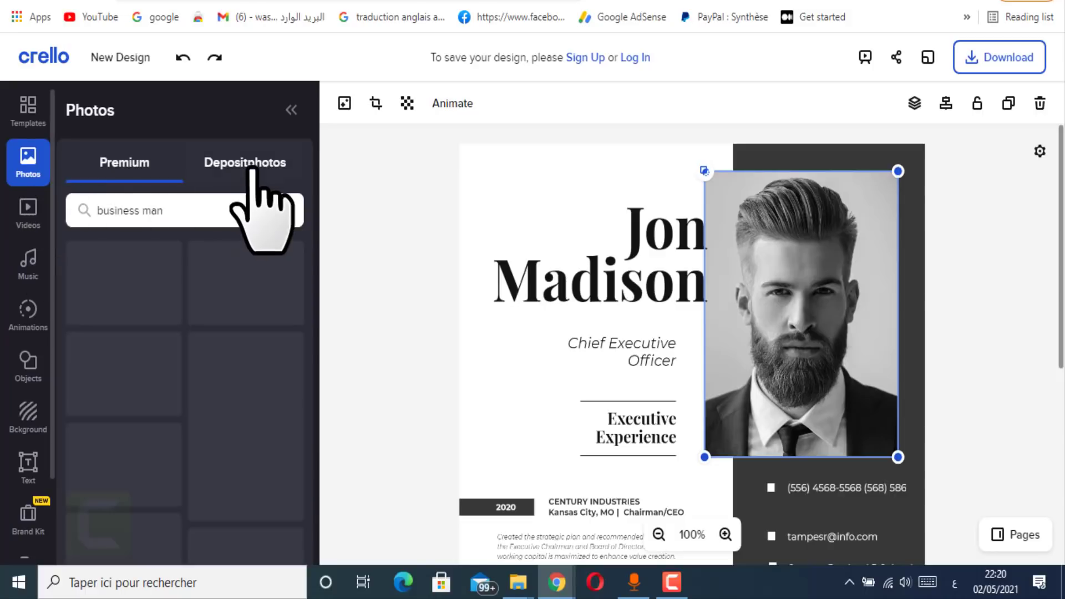
scroll(185, 373, down, 8)
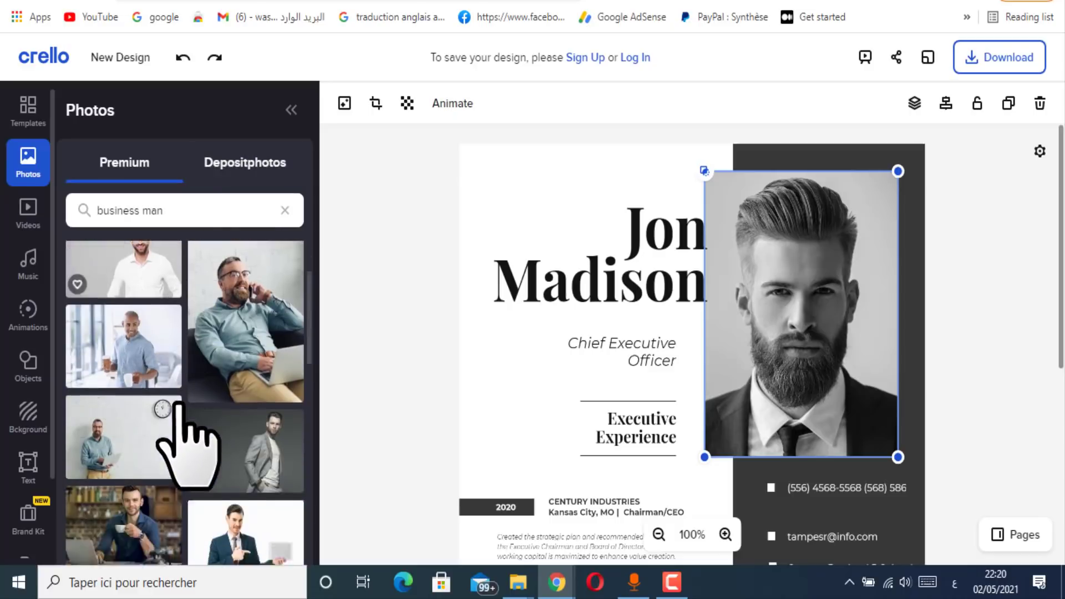
scroll(163, 395, down, 8)
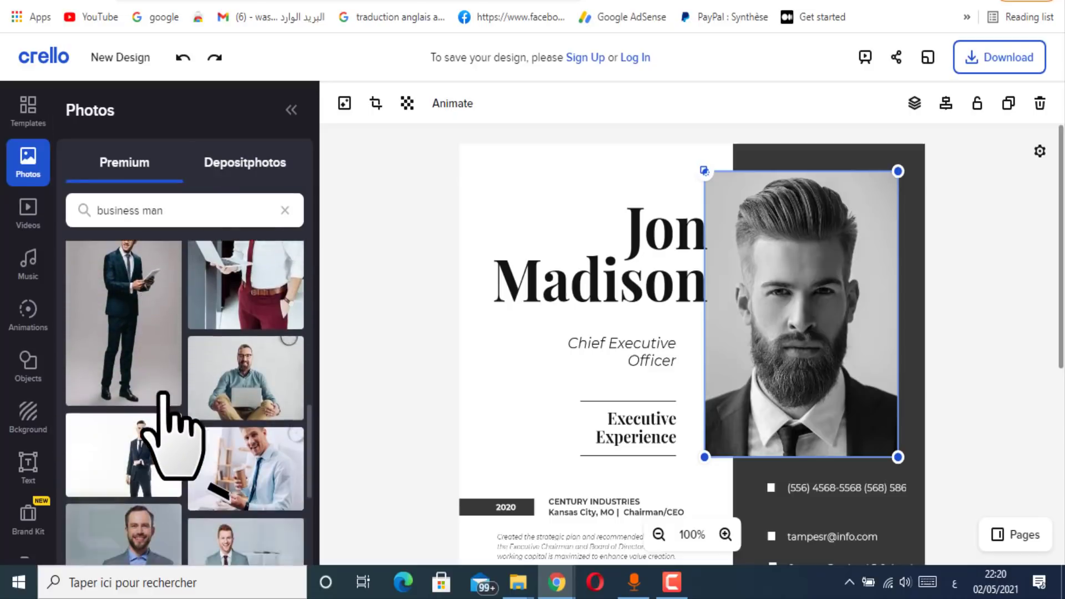
scroll(159, 353, down, 8)
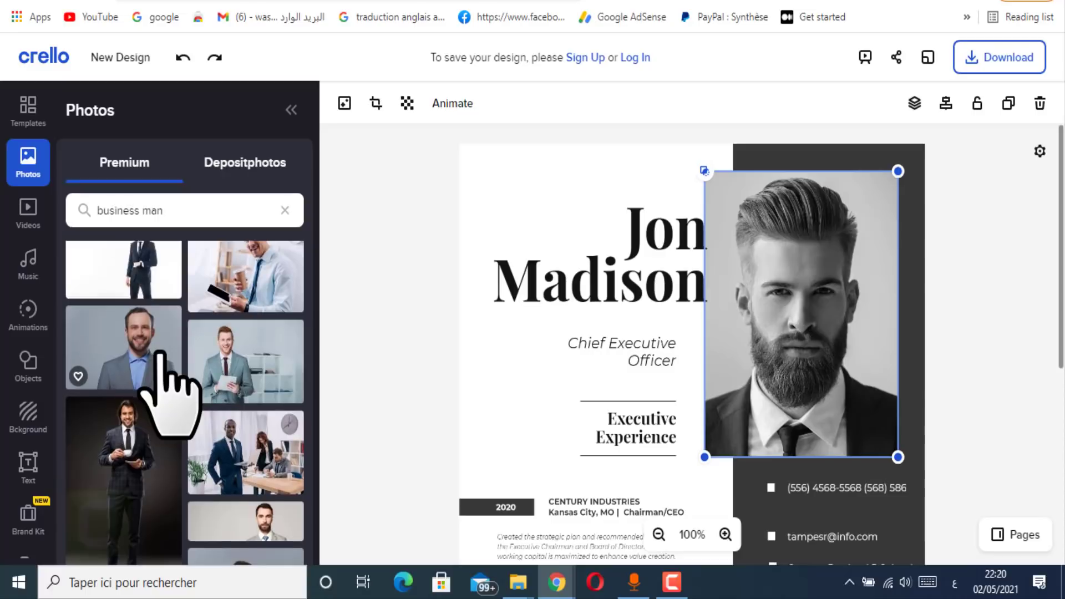
scroll(159, 388, down, 1)
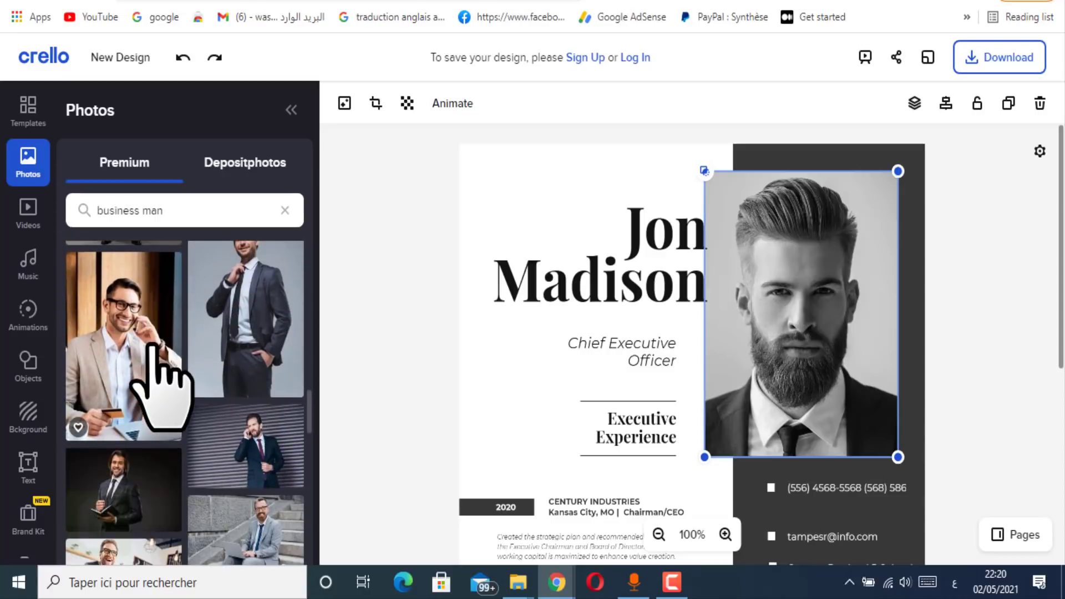
scroll(147, 333, down, 10)
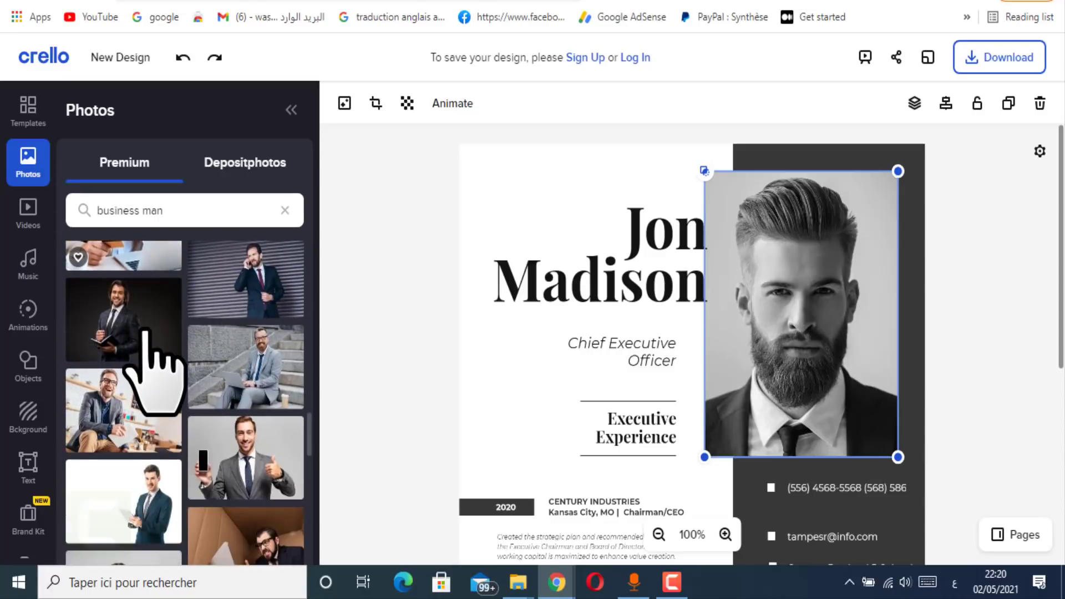
scroll(147, 361, down, 10)
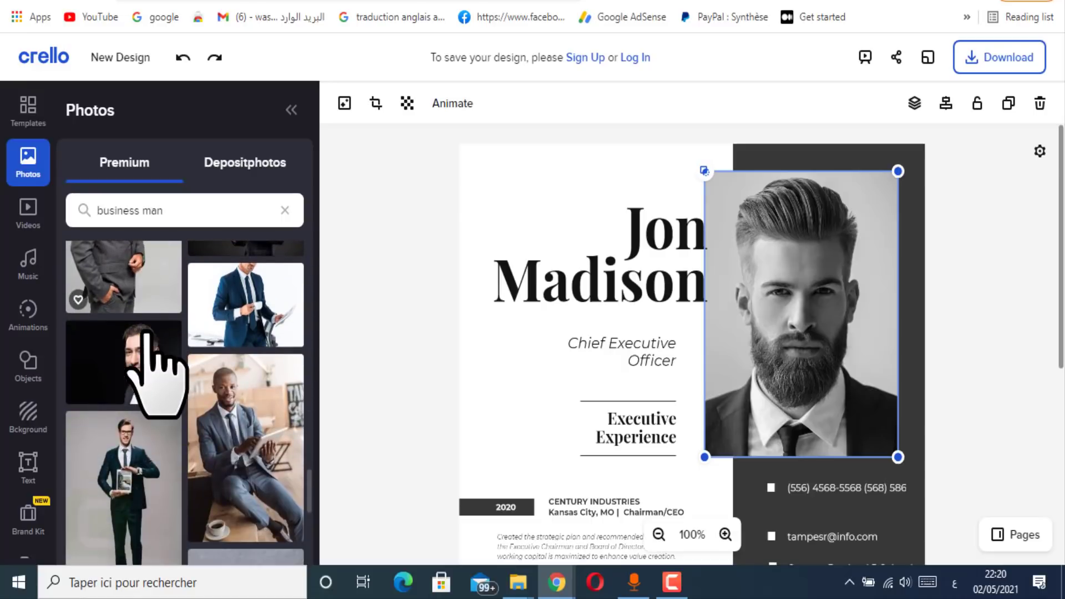
- Add the smiling business man photo to the résumé and trim it to a headshot
click(146, 350)
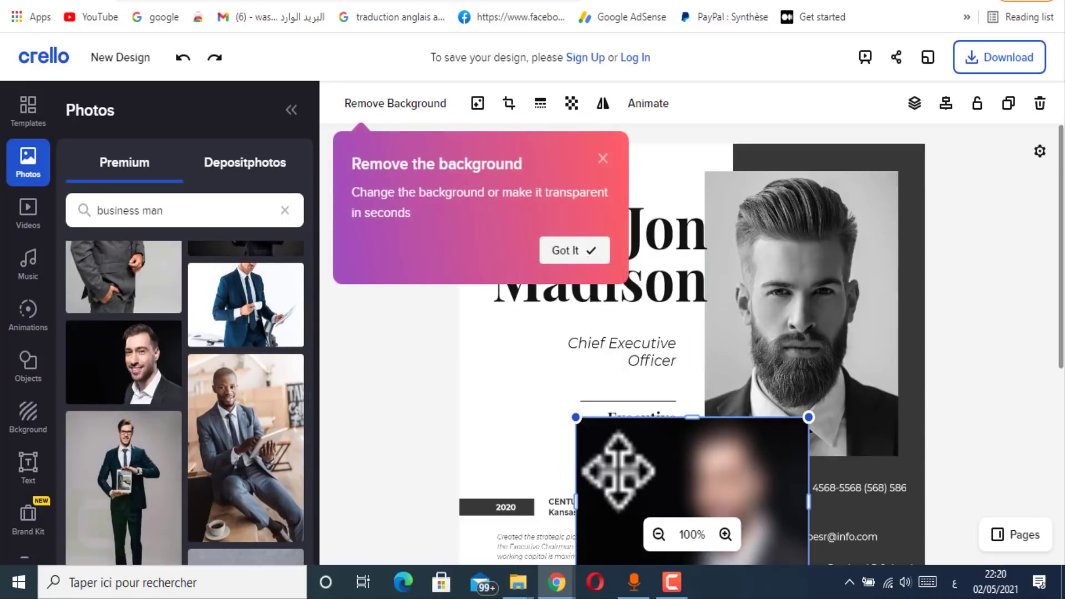
drag(623, 476, 612, 429)
scroll(887, 410, down, 3)
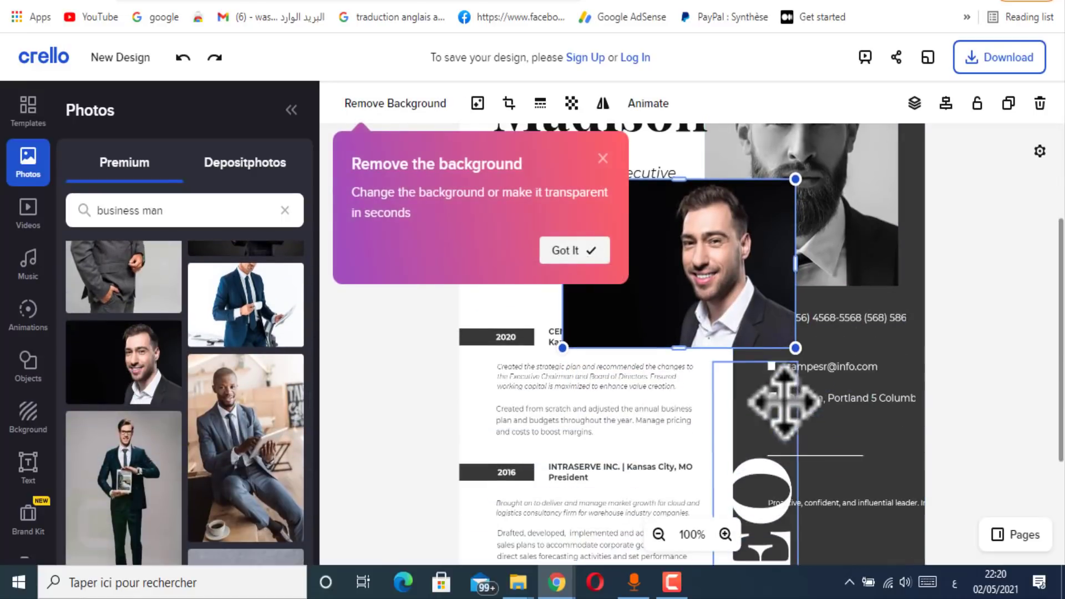
scroll(774, 397, up, 2)
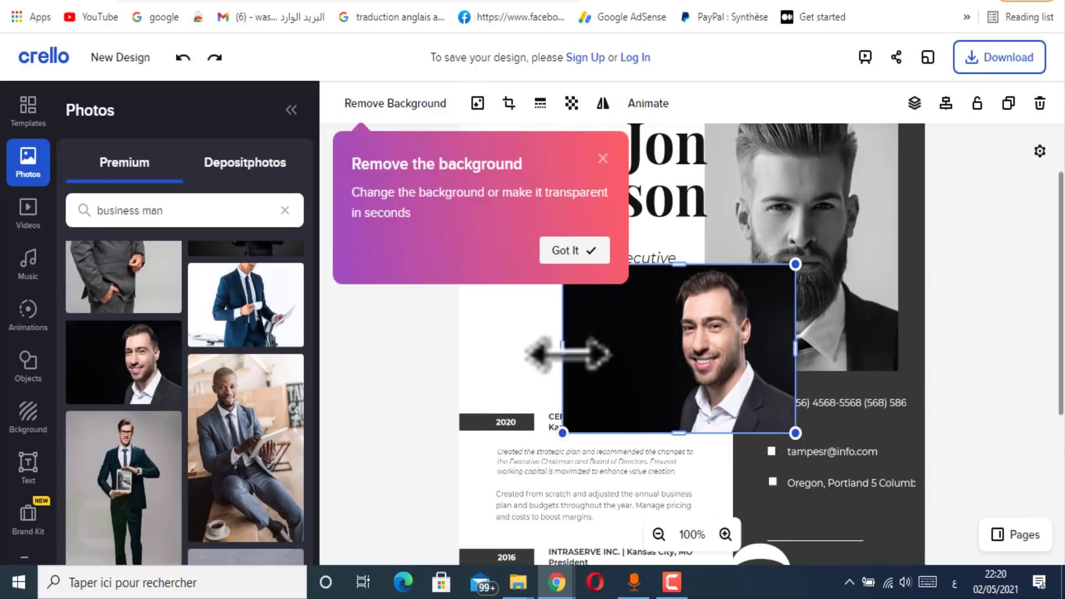
click(577, 250)
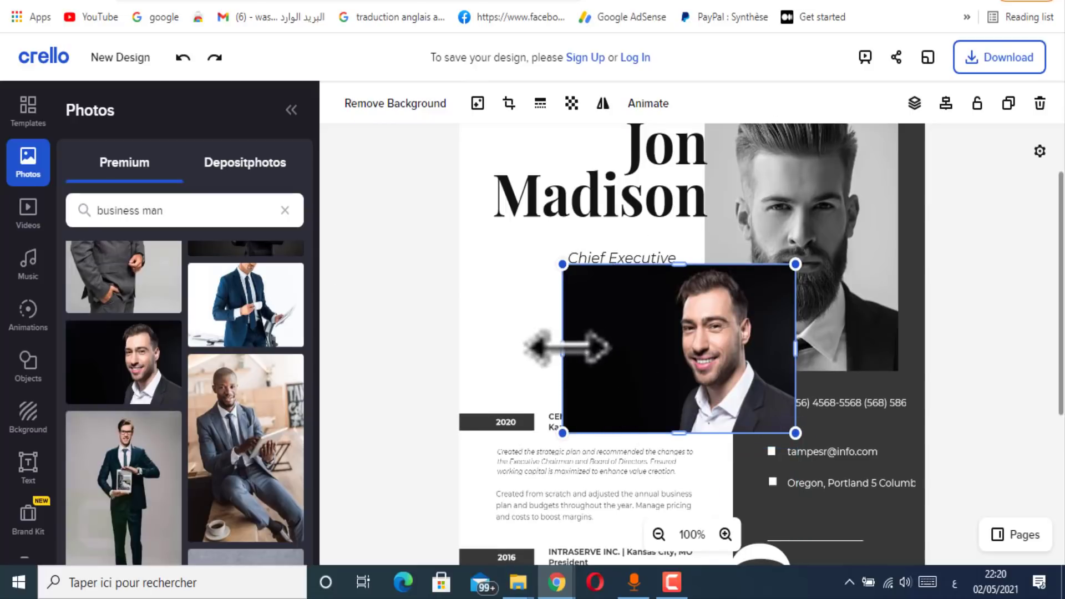
drag(564, 348, 646, 348)
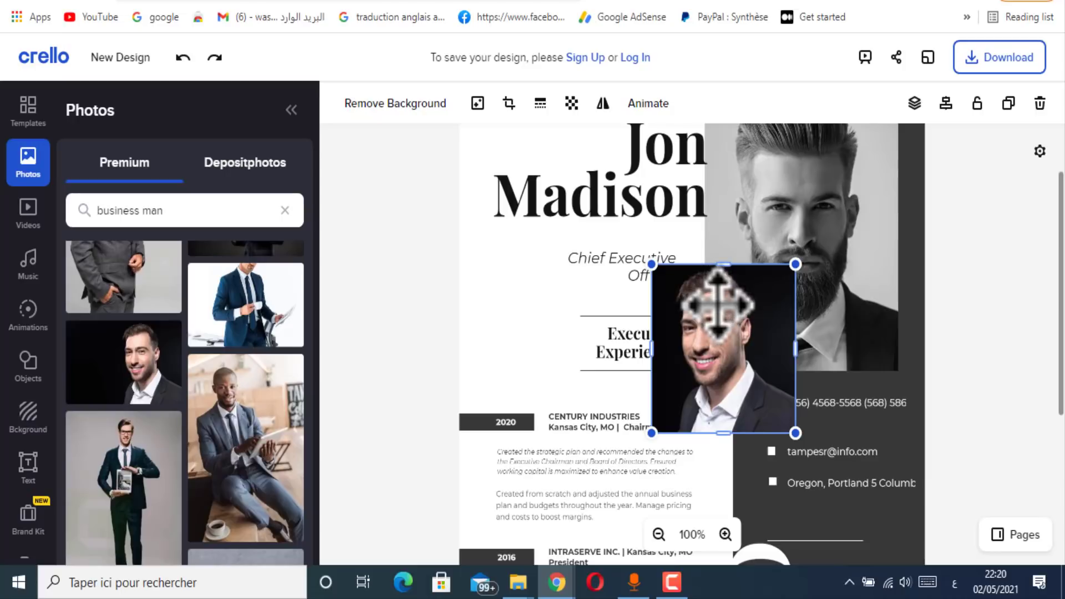
drag(720, 304, 623, 304)
- Delete the old bearded portrait and fit the new headshot into its spot at the column top
click(806, 280)
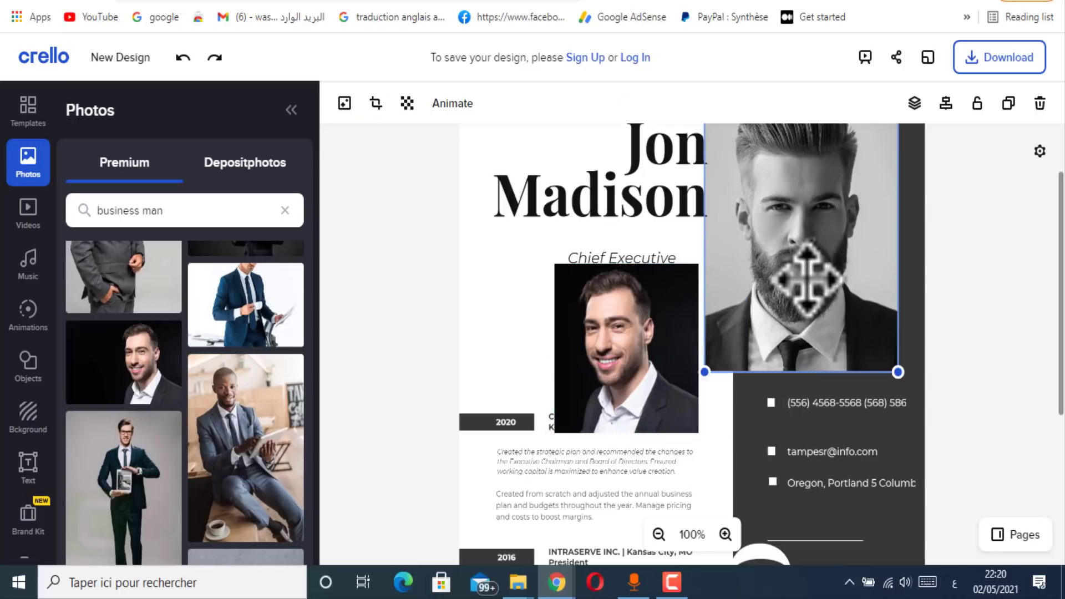
scroll(968, 222, up, 2)
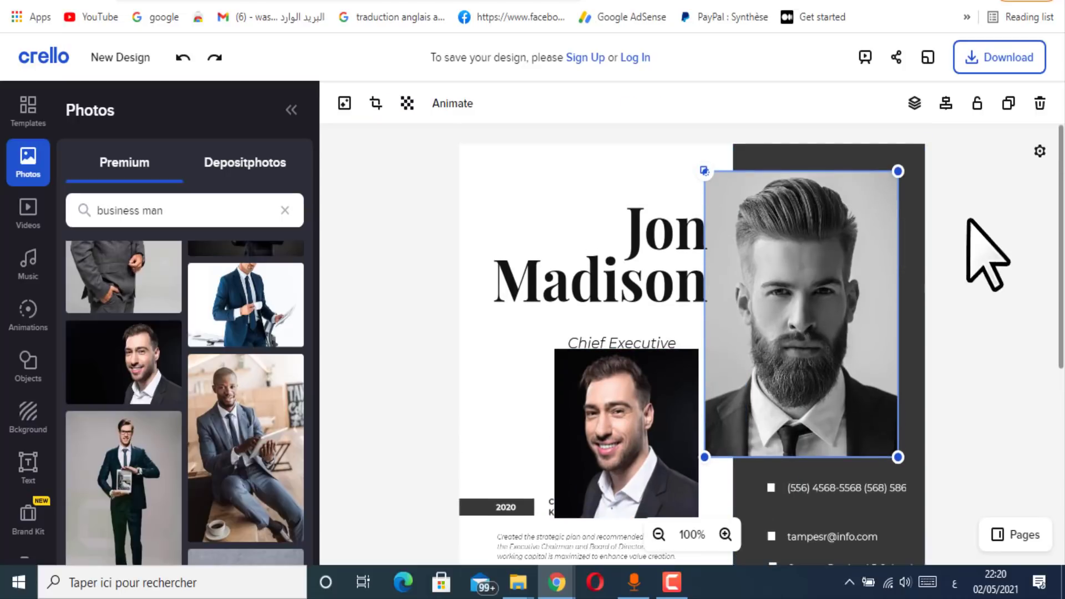
click(1039, 103)
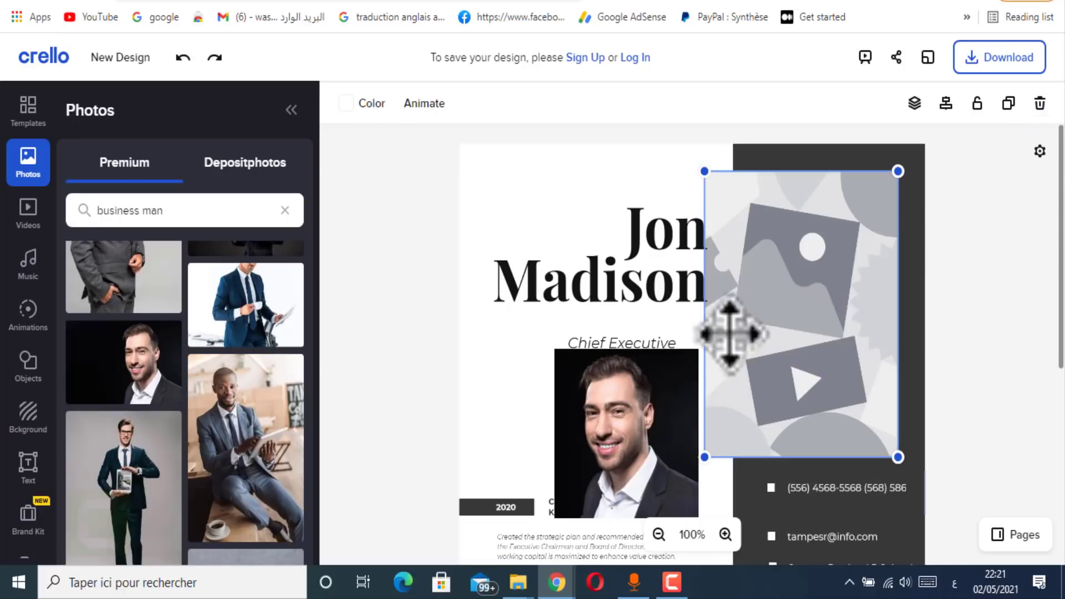
drag(623, 373, 765, 285)
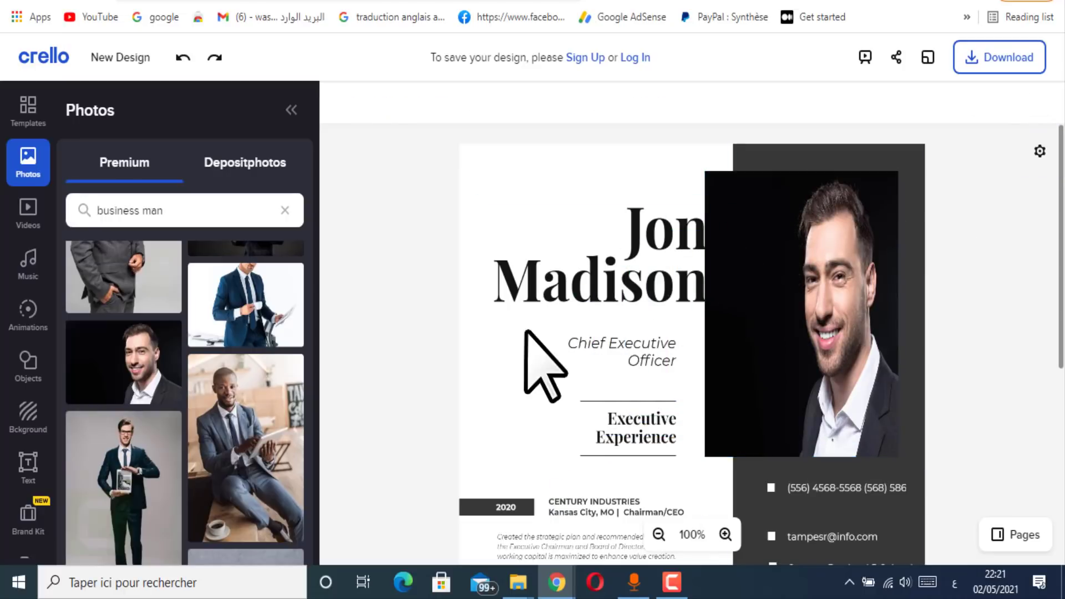
click(734, 278)
drag(706, 297, 772, 264)
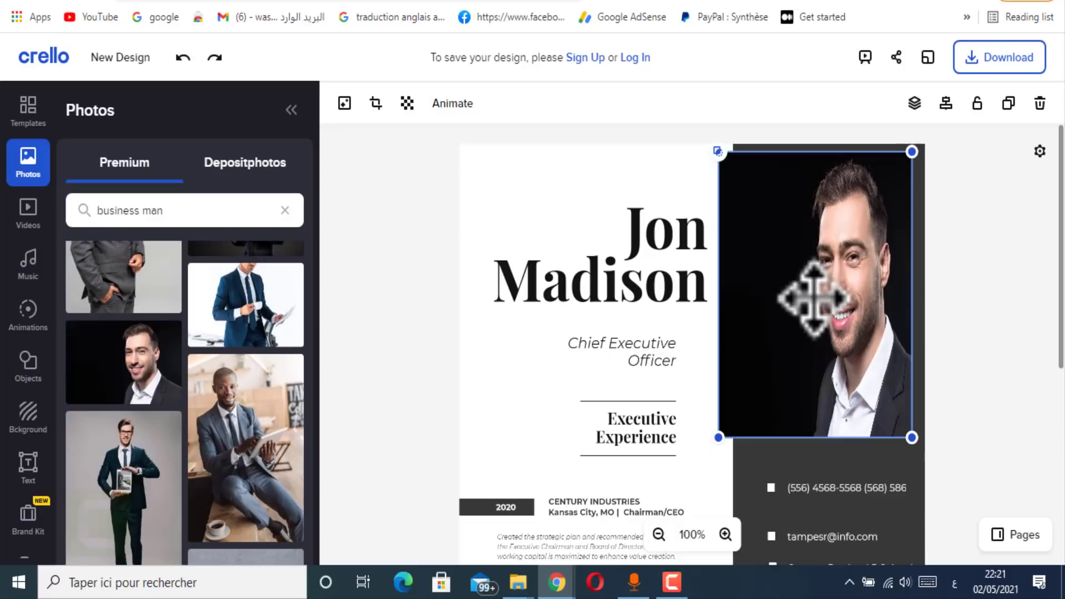
scroll(808, 298, down, 5)
- Paste 'business man' over CENTURY INDUSTRIES in the 2020 job heading
scroll(776, 359, down, 1)
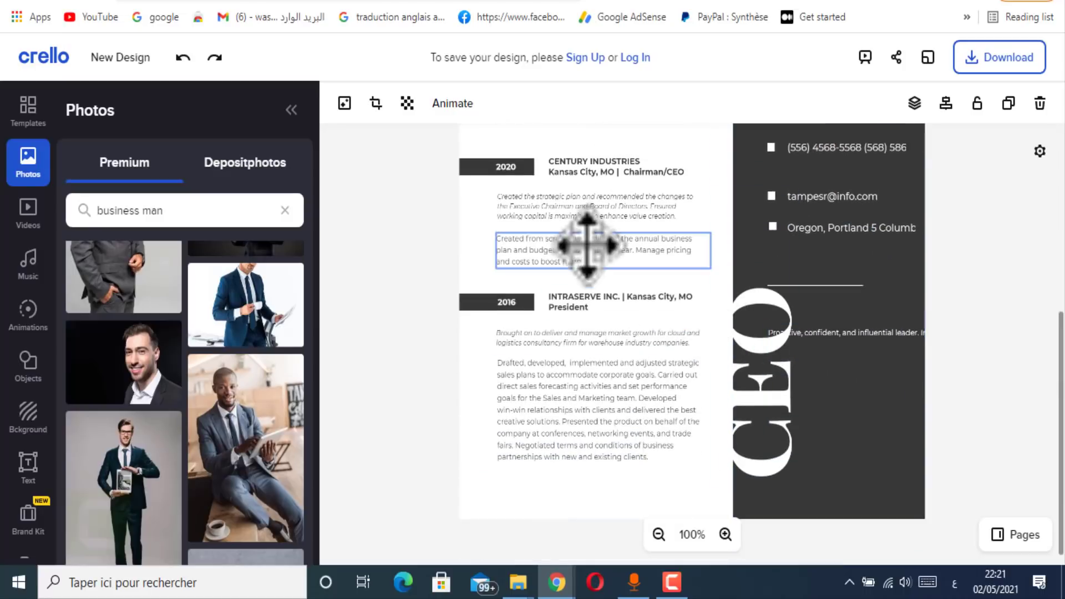
double_click(561, 171)
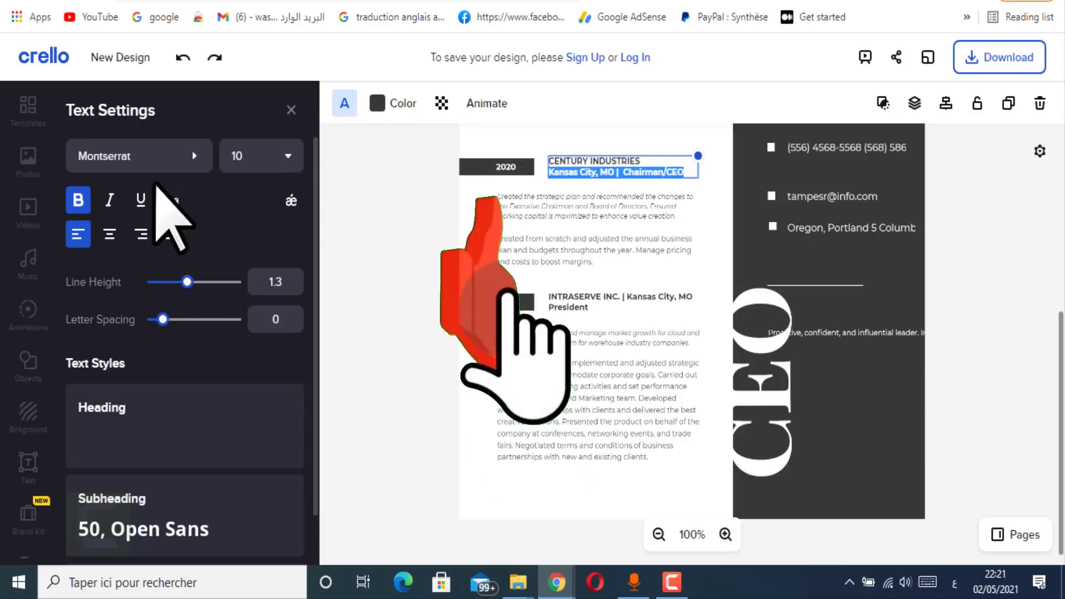
double_click(636, 171)
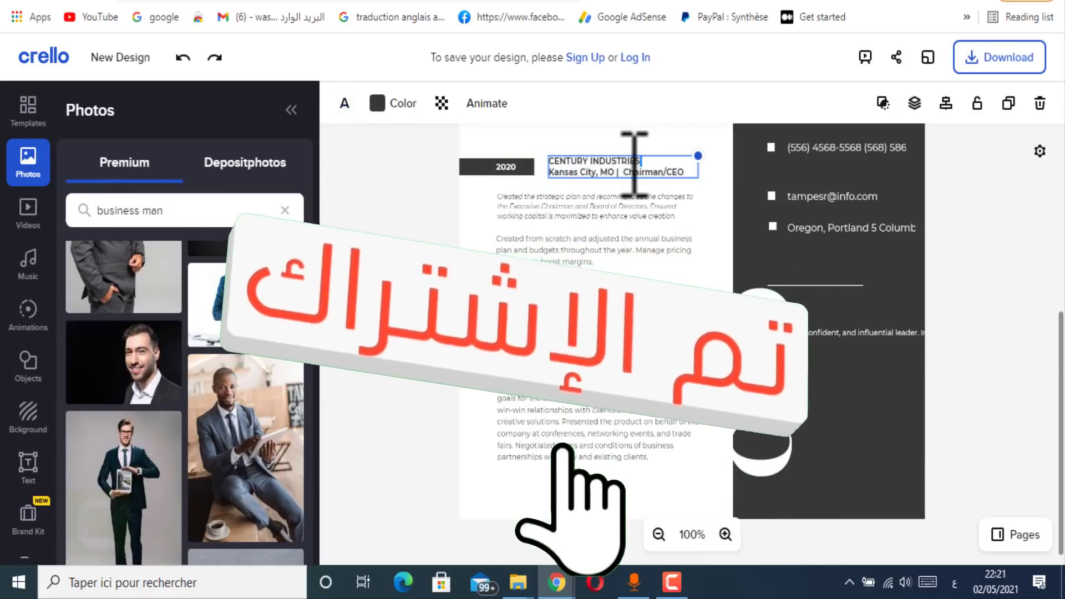
drag(630, 158, 543, 162)
right_click(567, 160)
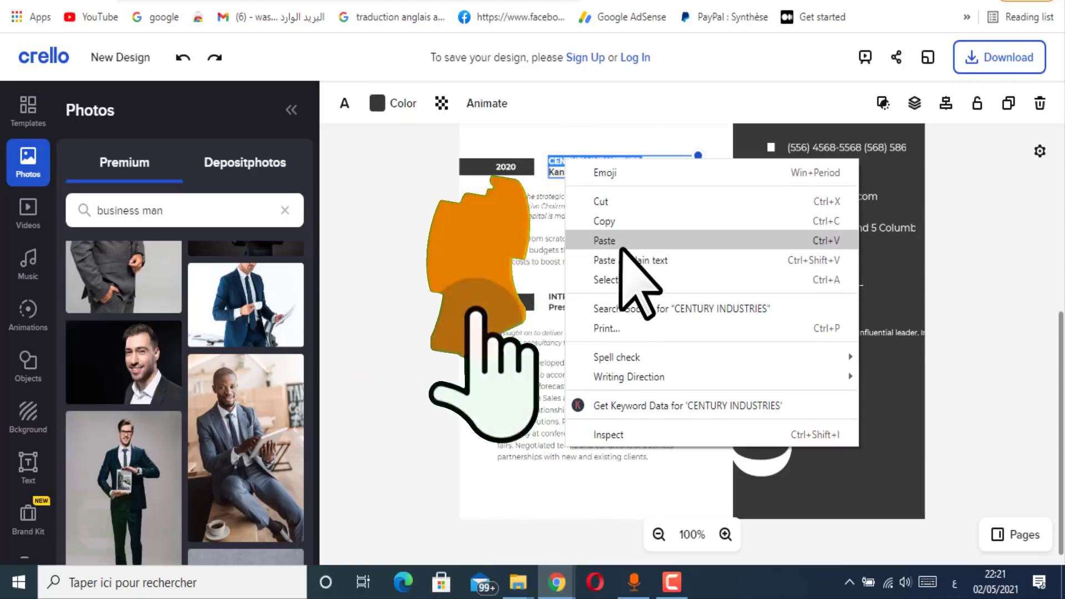
click(635, 241)
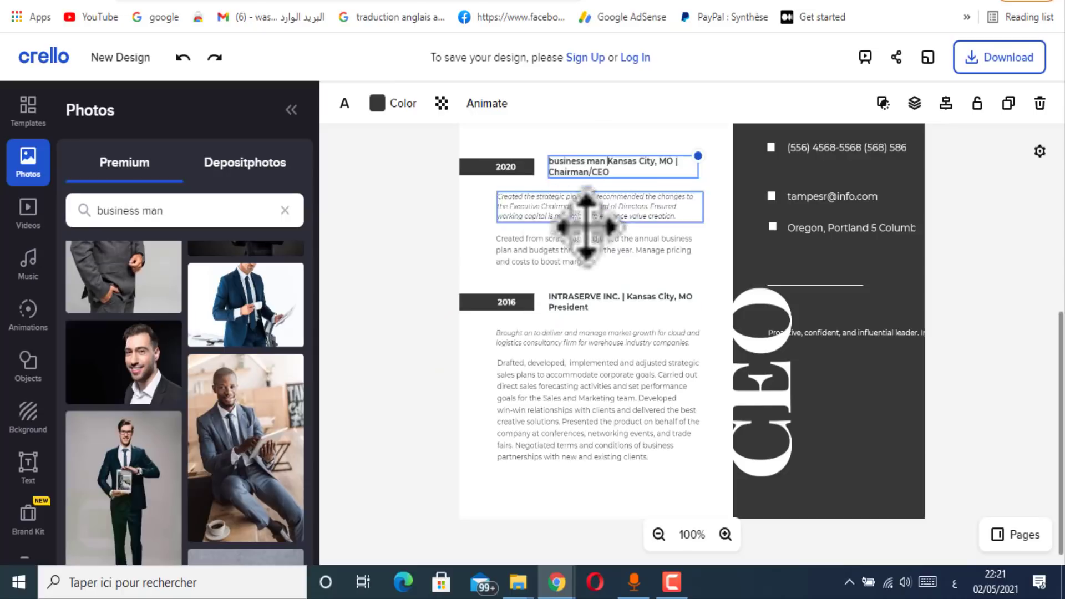
- Delete the profile paragraph from the dark right column
scroll(716, 426, down, 1)
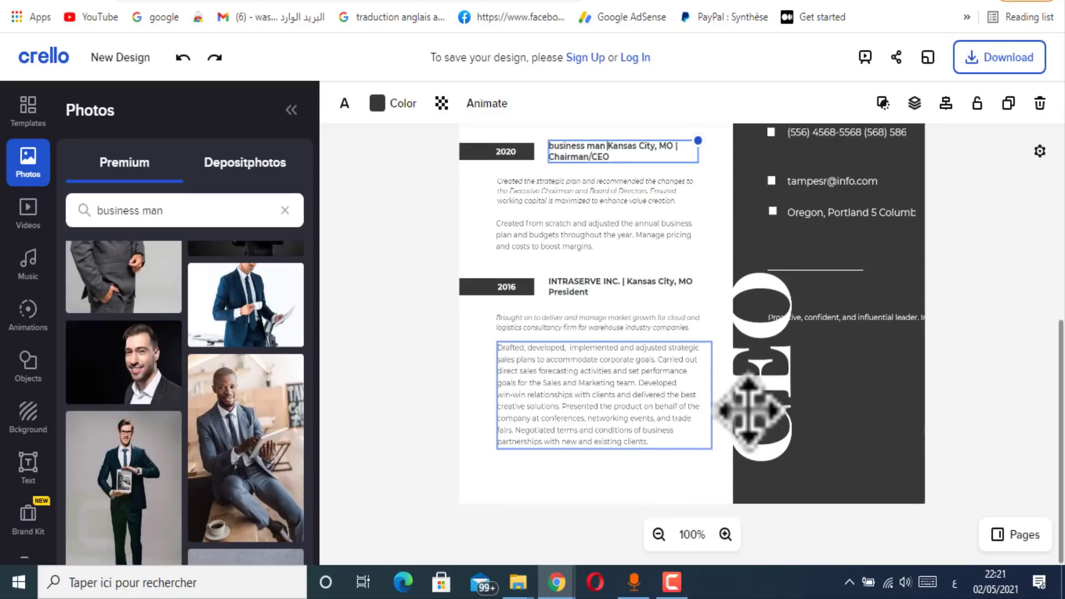
triple_click(575, 383)
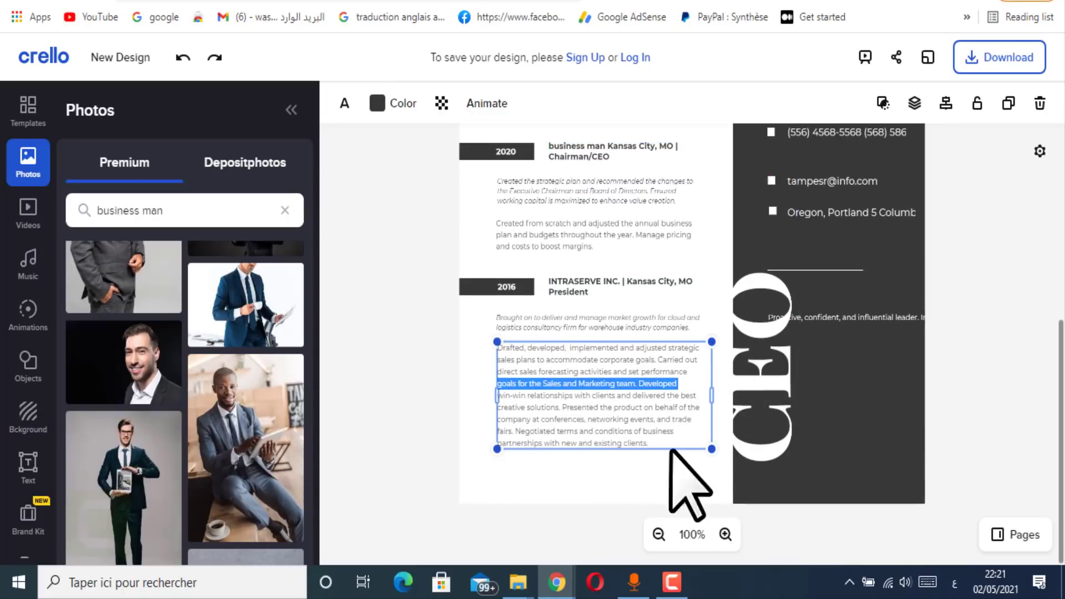
drag(671, 450, 670, 450)
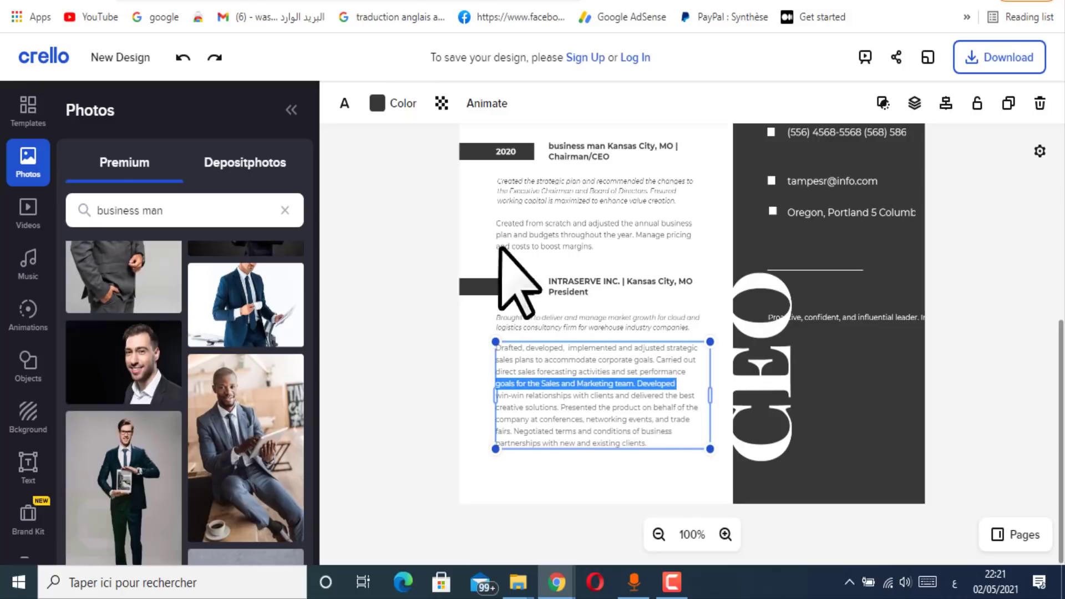
click(846, 361)
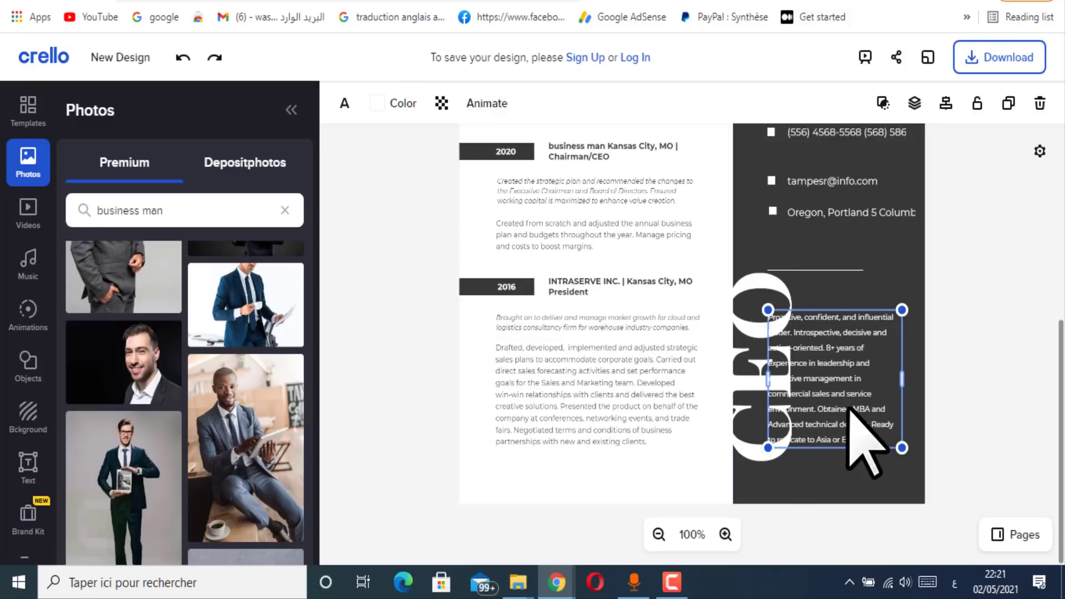
click(1039, 103)
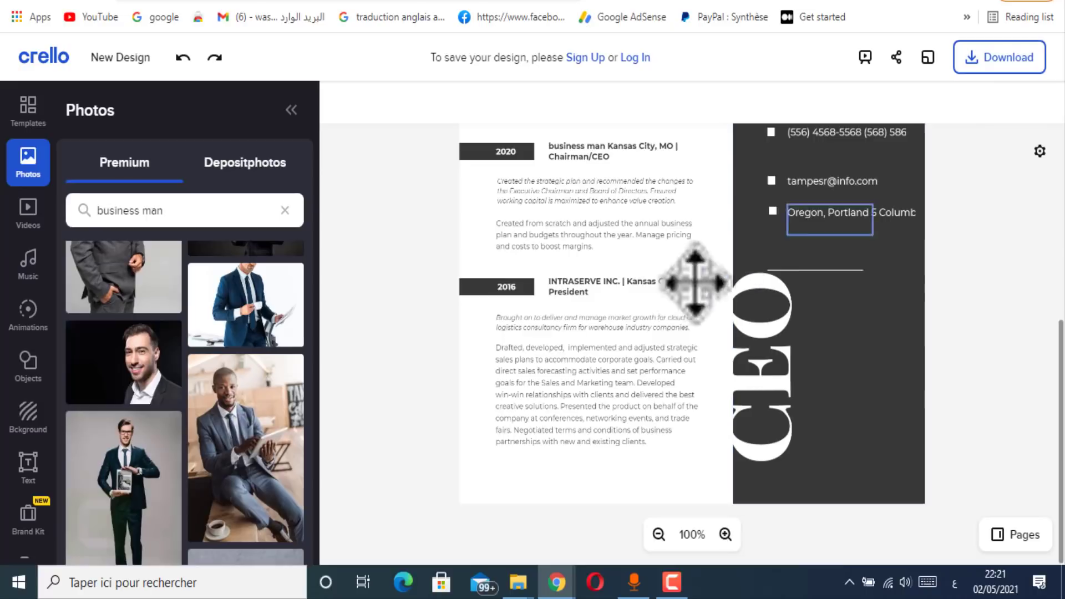
- Fill the right-column background panel with grey #8D8B8C using the custom colour picker
click(899, 424)
click(346, 106)
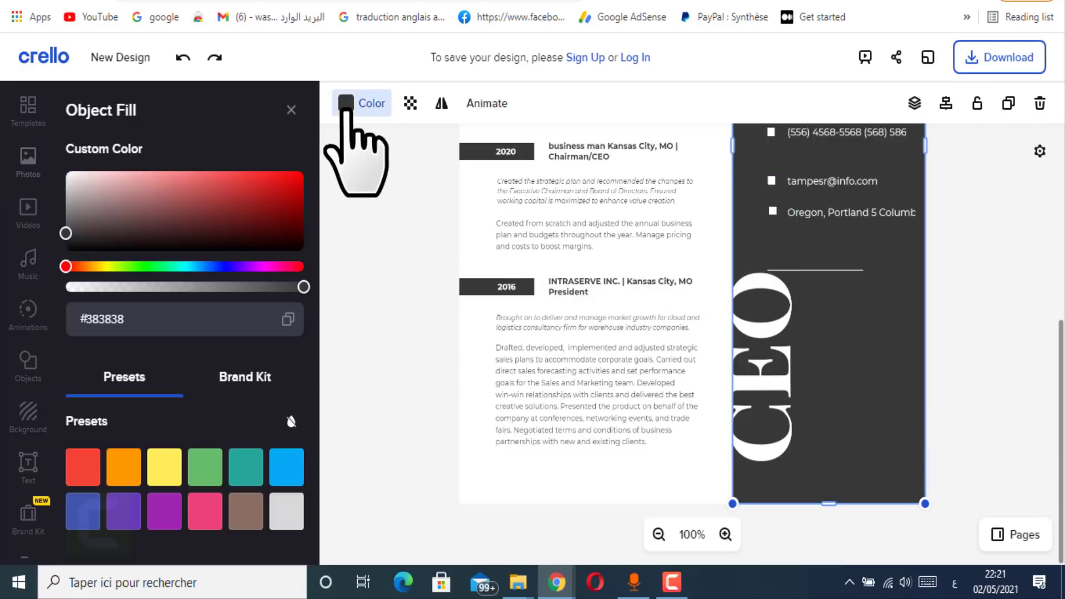
click(229, 266)
click(267, 176)
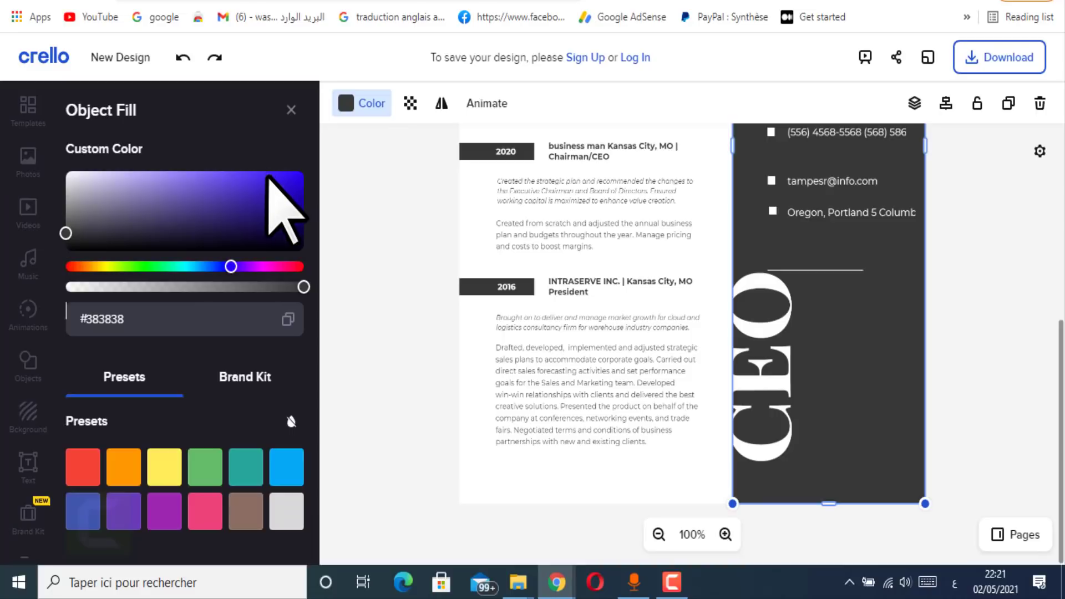
click(273, 267)
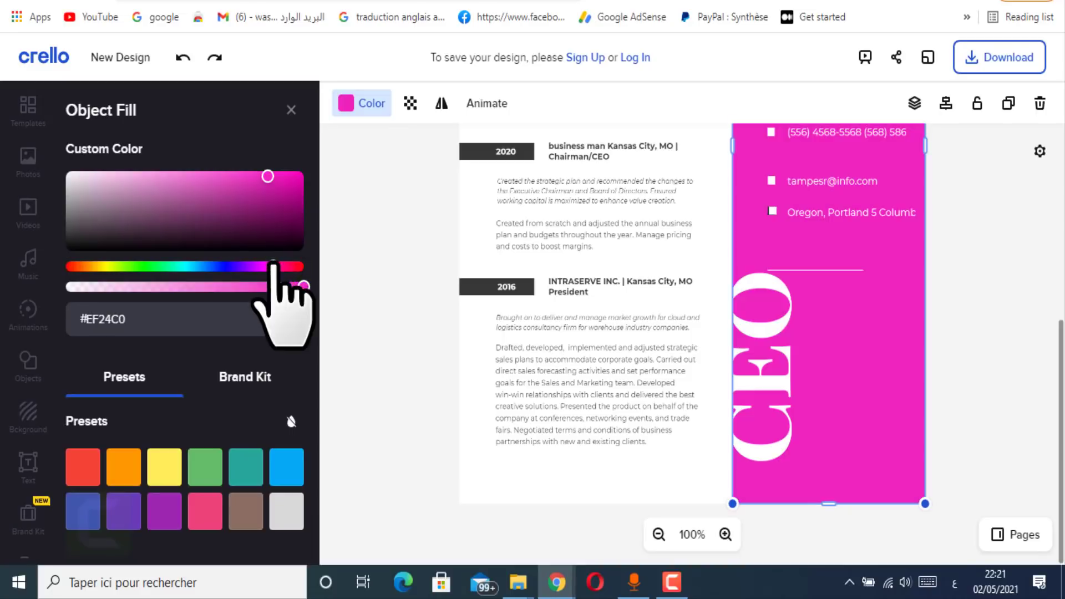
click(289, 266)
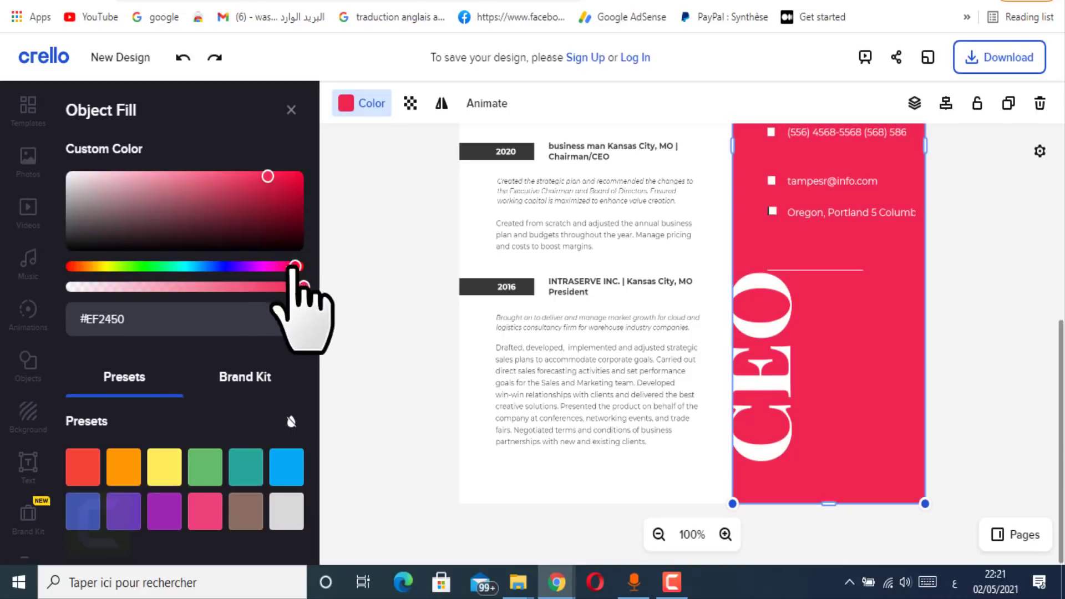
click(166, 507)
click(203, 509)
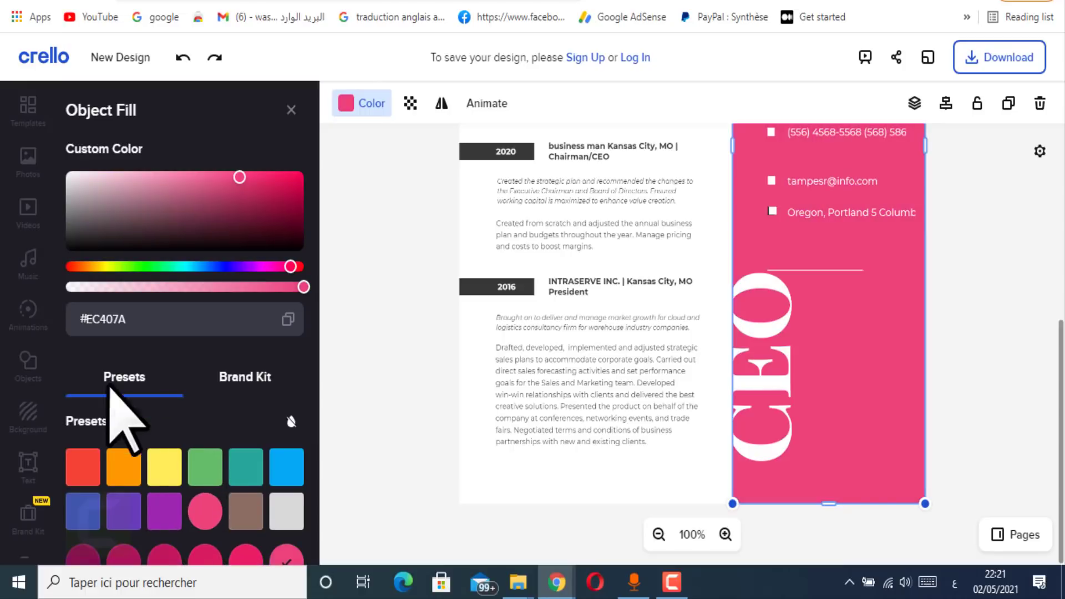
drag(183, 189, 70, 206)
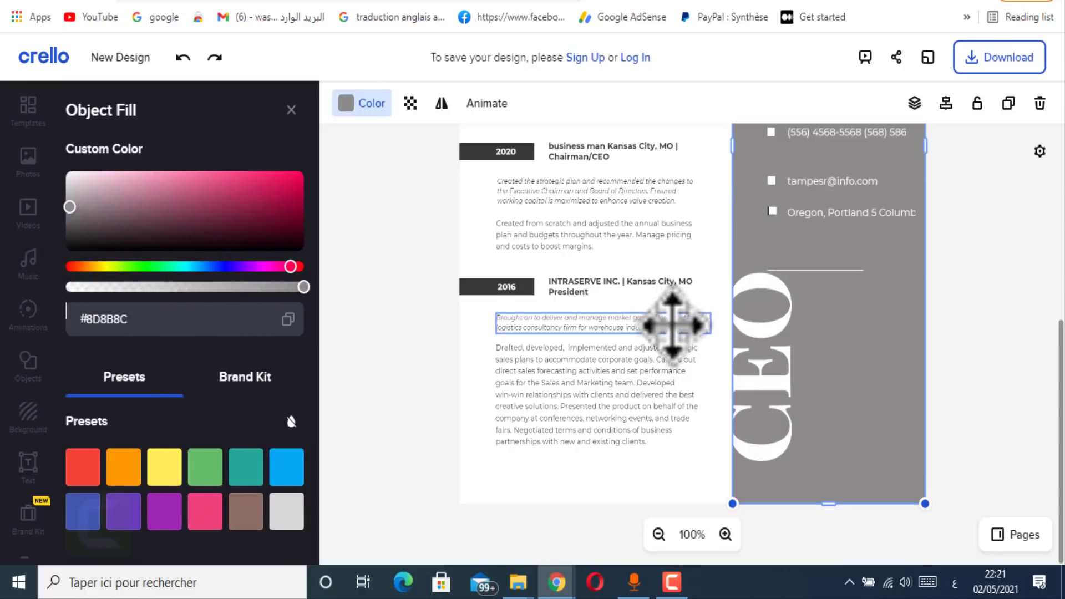
scroll(670, 333, up, 6)
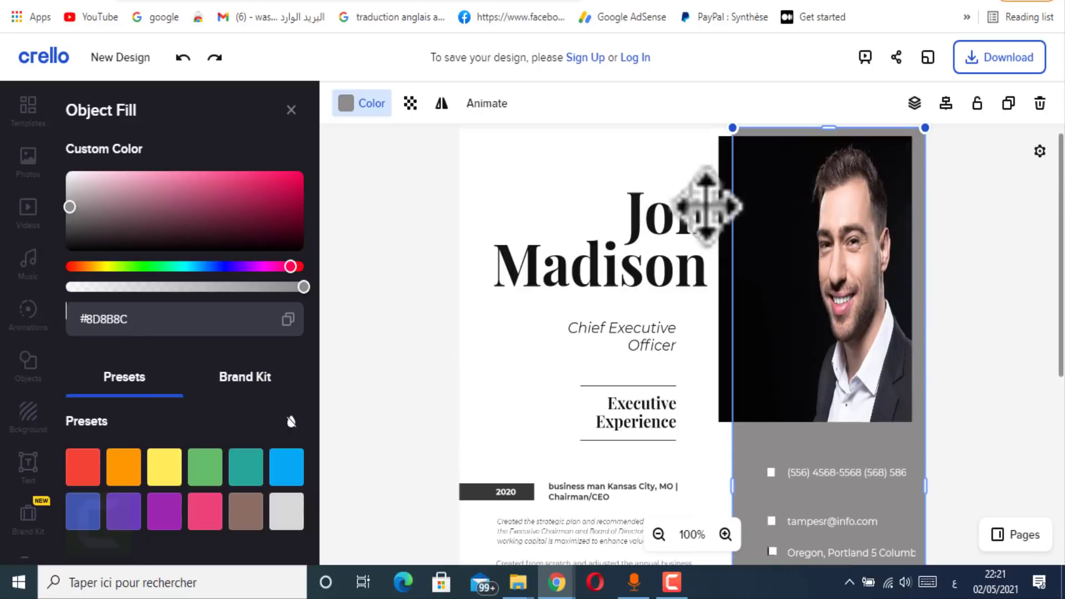
- Sign in and download the Crello resume design as a PDF Standard file
click(1006, 71)
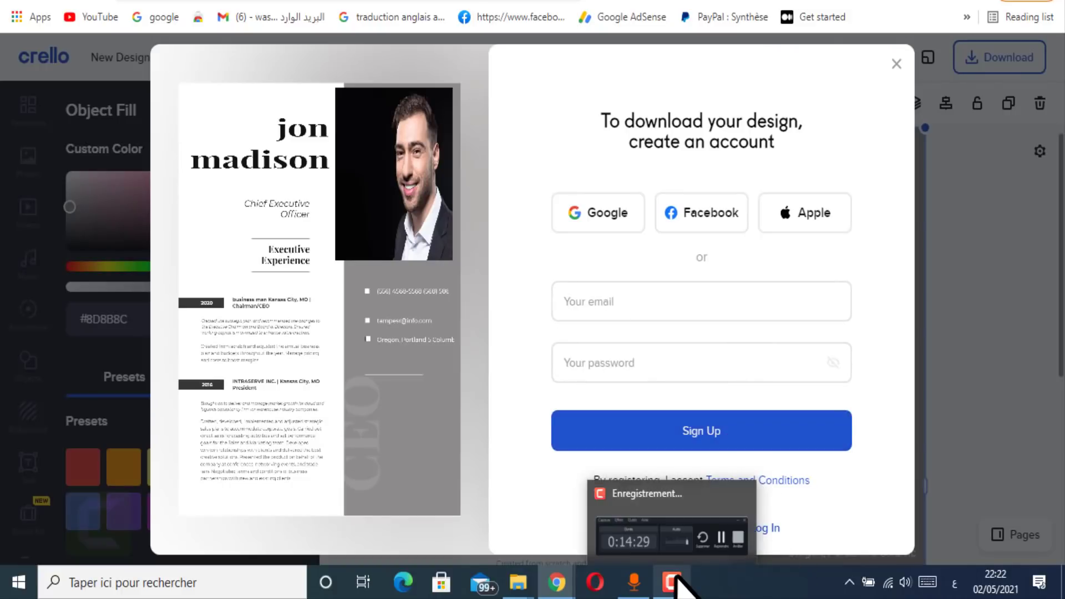
click(673, 581)
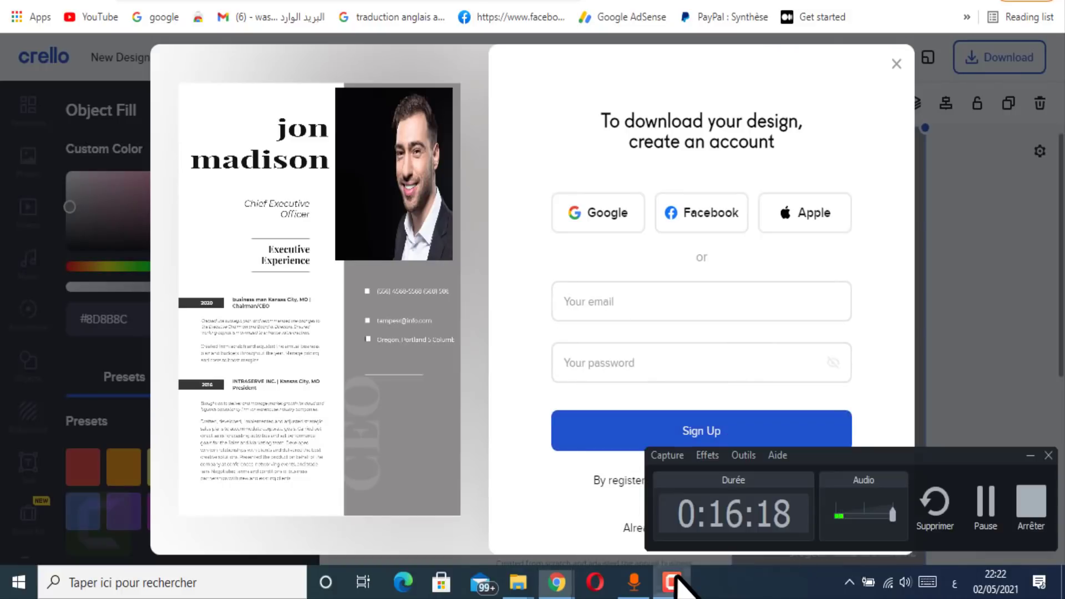
click(984, 505)
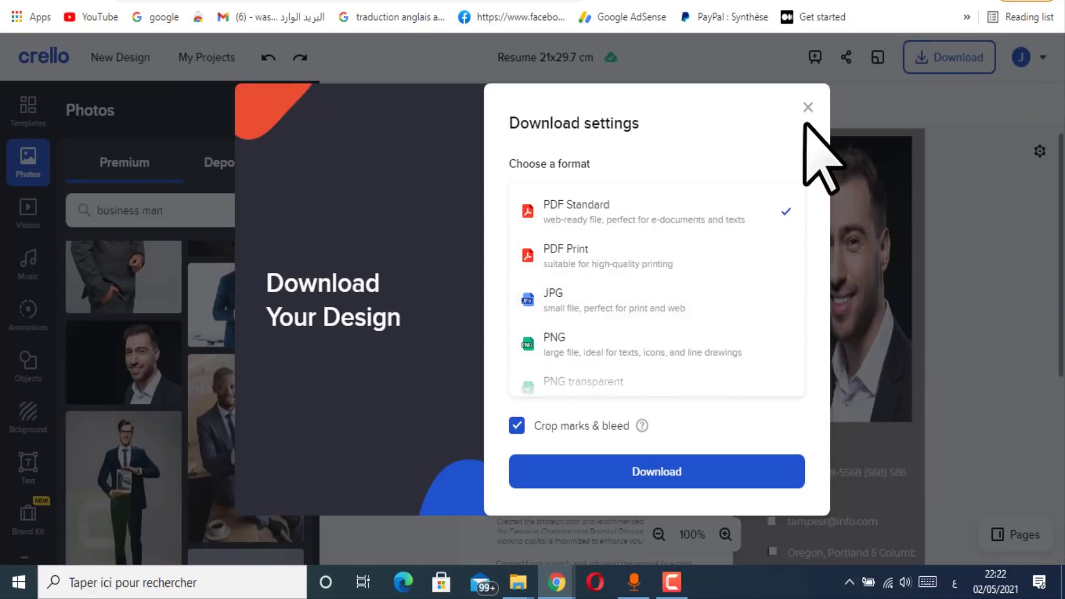
click(808, 107)
click(941, 59)
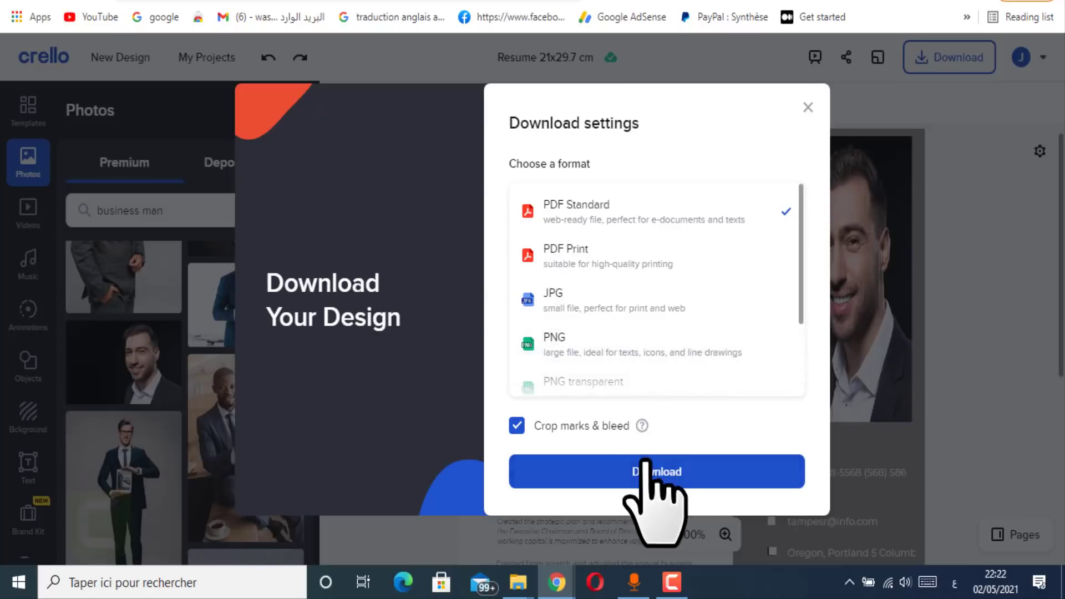
click(634, 472)
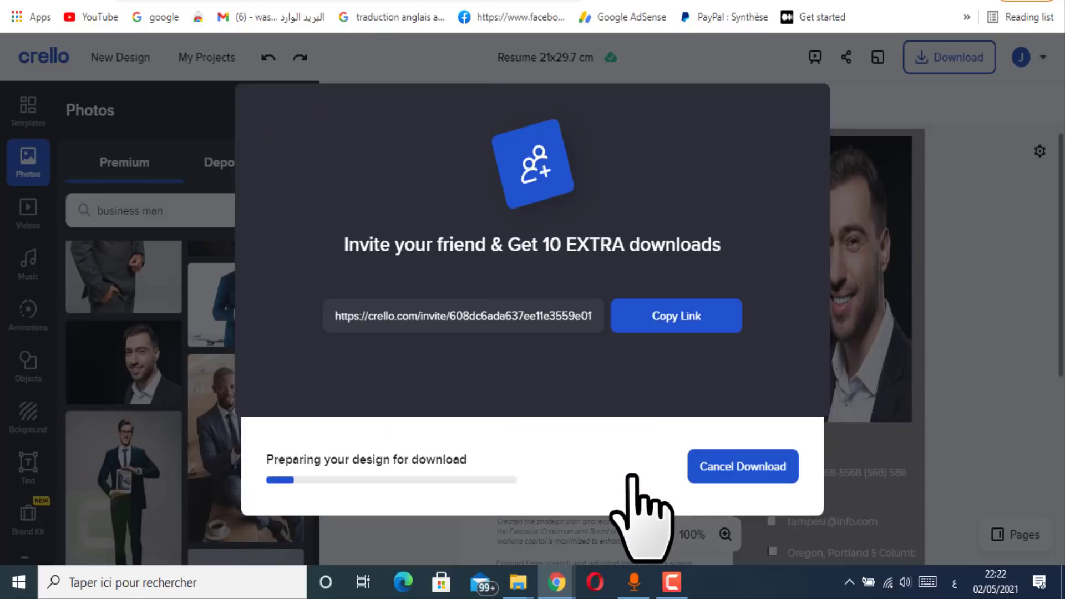
- Switch over to TemplateMonster's Product Upload page
click(524, 322)
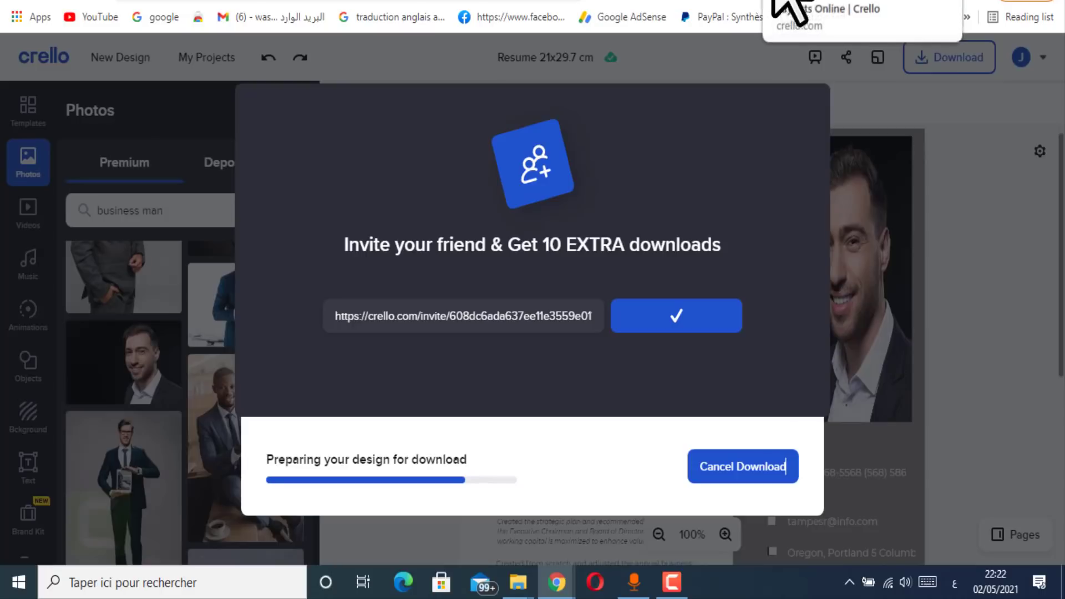
click(757, 5)
click(749, 8)
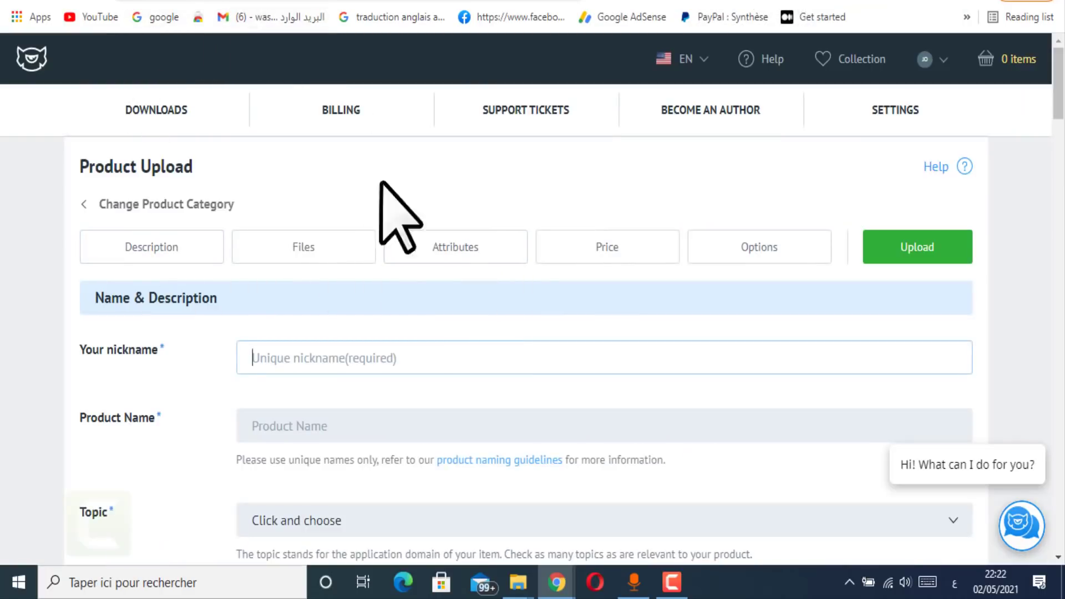
- In the upload form's Files section, bring up the project ZIP-file picker after checking the Crello download
click(312, 256)
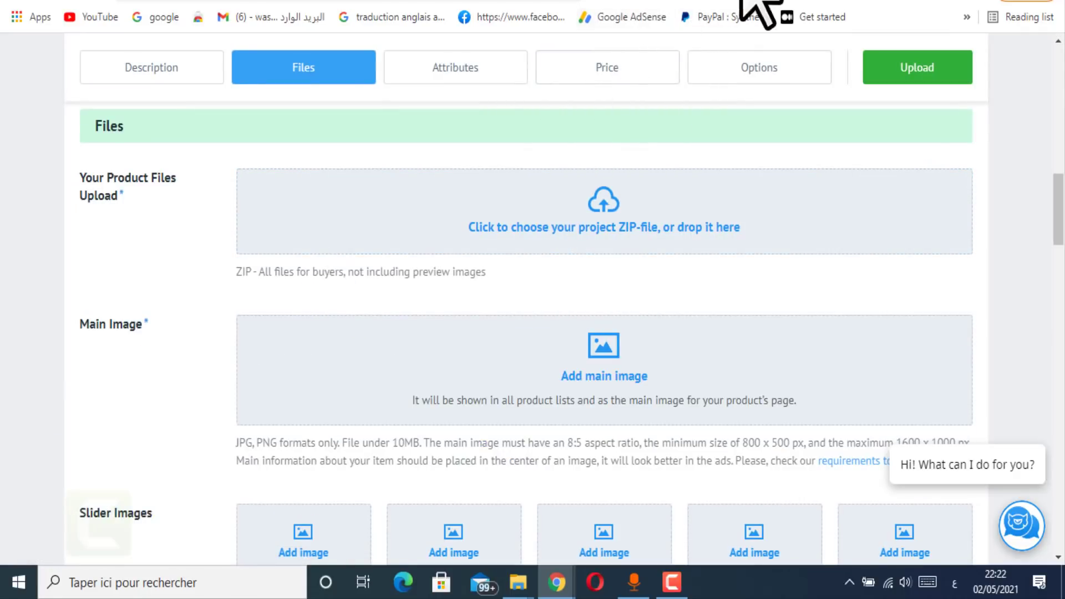
click(822, 3)
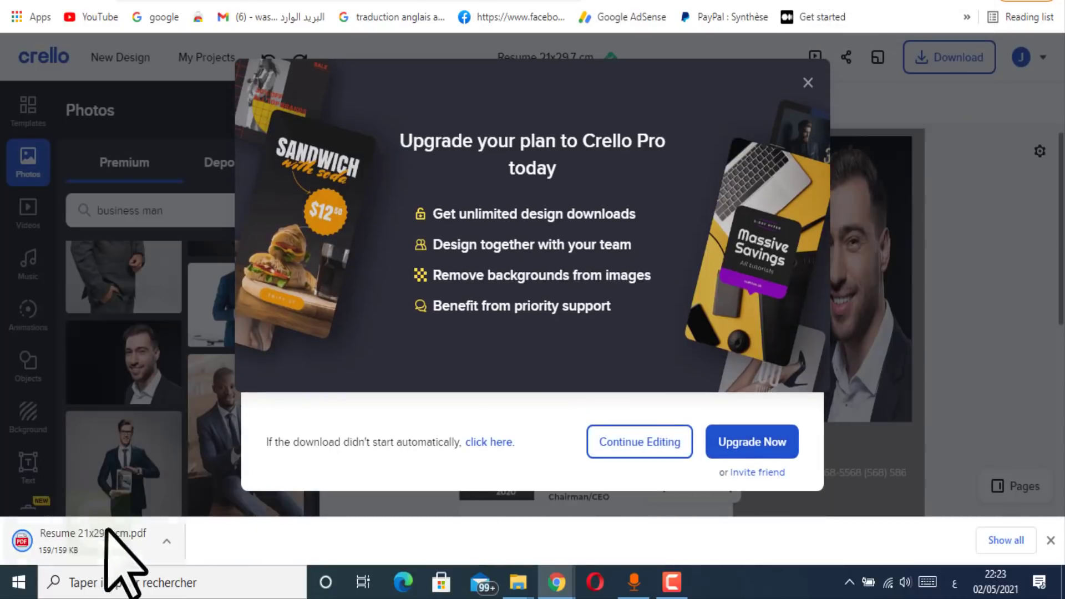
click(732, 3)
click(750, 3)
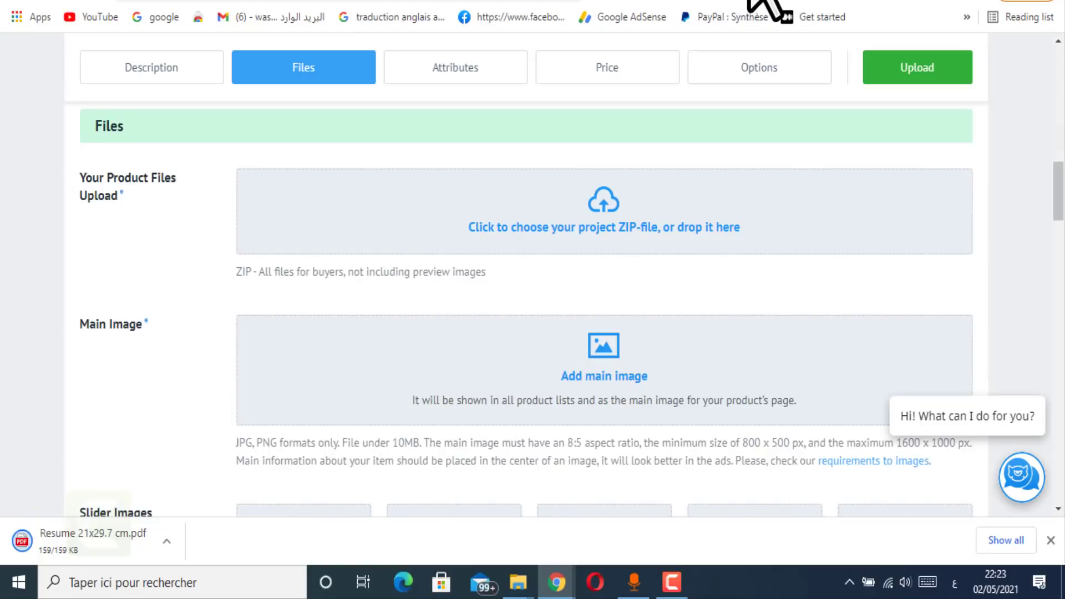
click(499, 213)
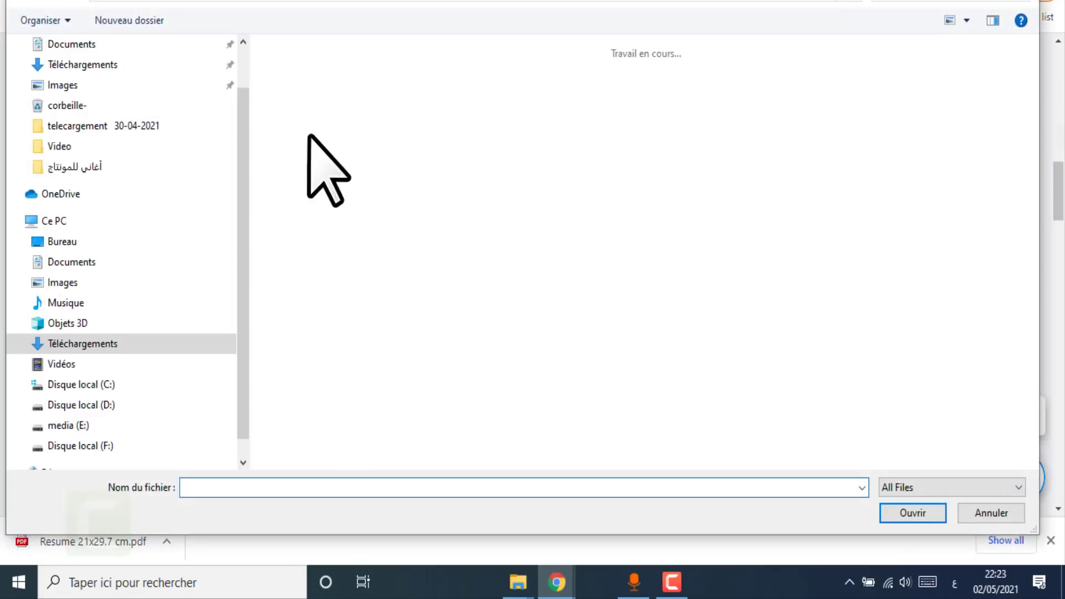
- Pick the downloaded Resume 21x29.7 cm PDF from Téléchargements for the product files upload
click(92, 70)
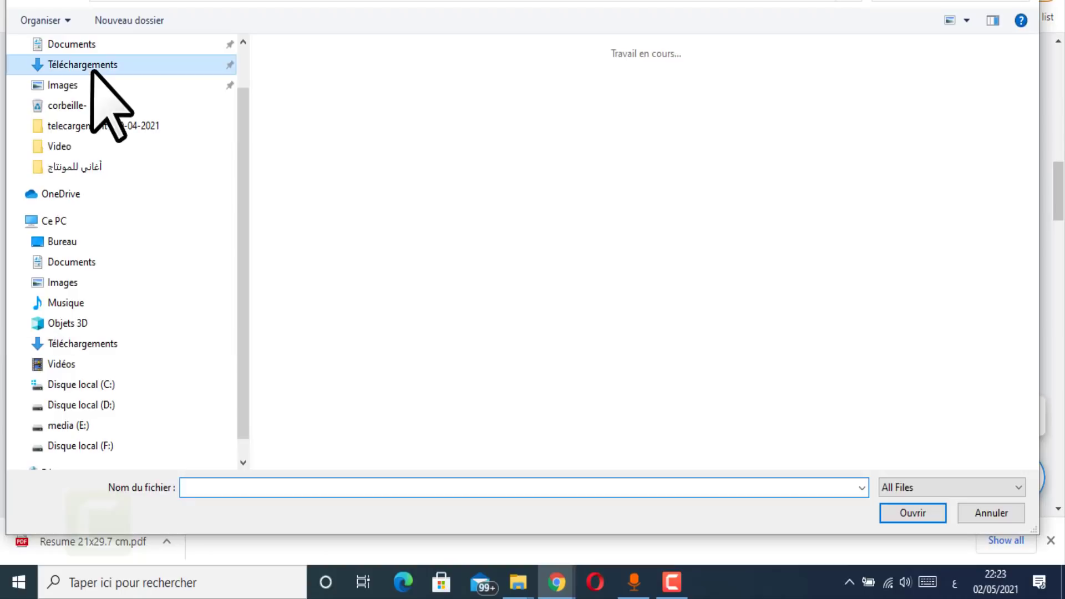
click(282, 125)
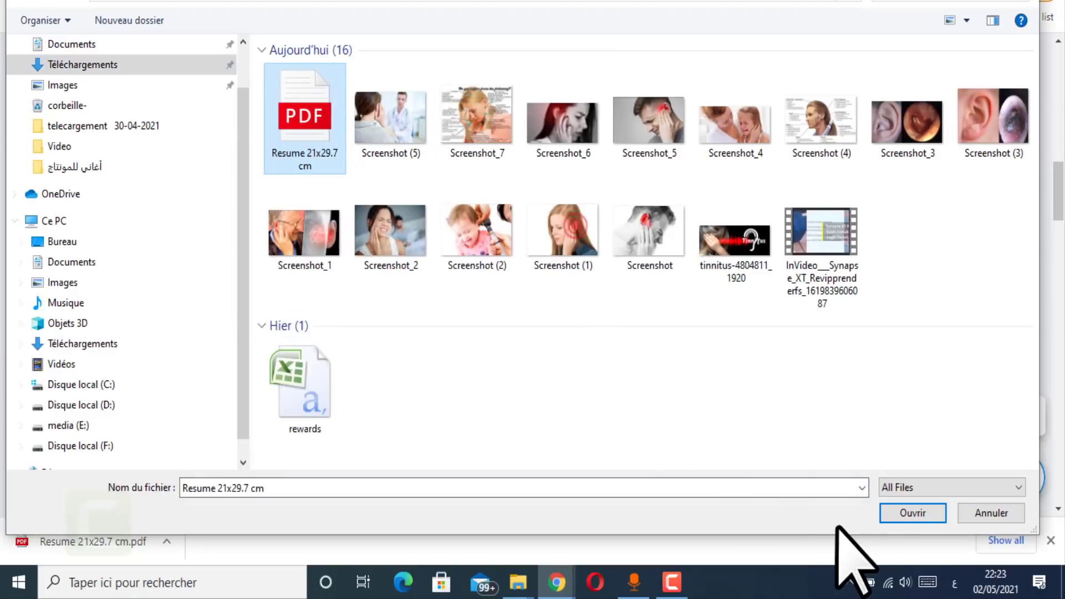
click(900, 514)
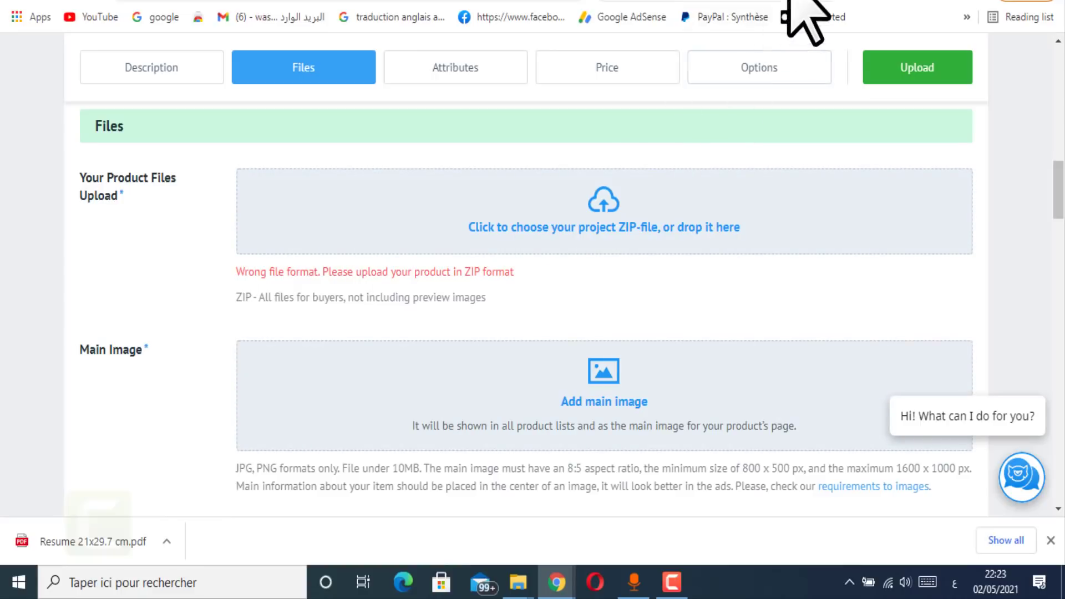
click(571, 201)
click(305, 109)
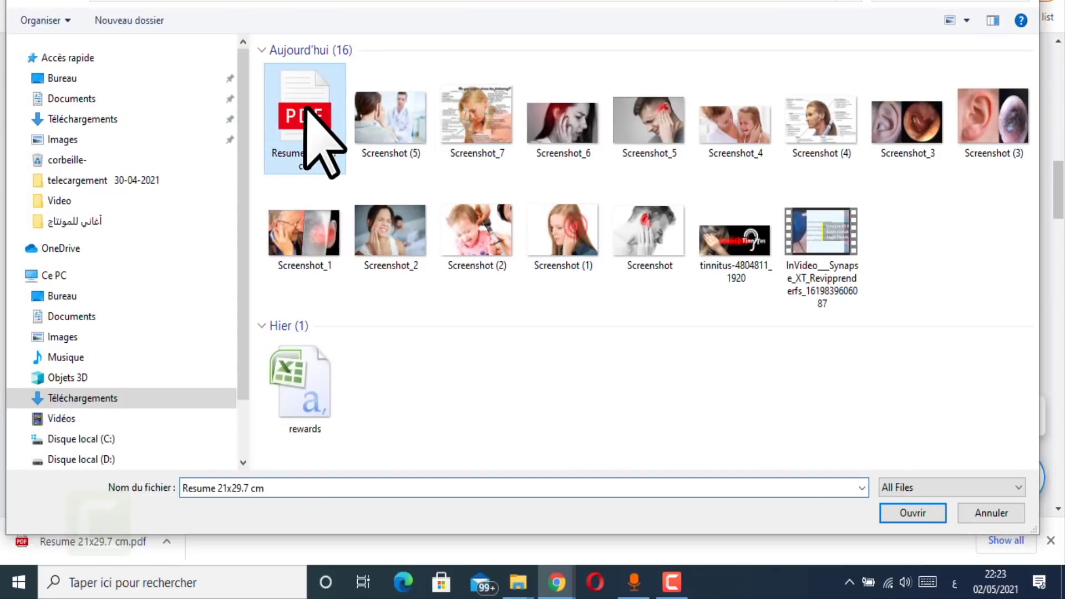
double_click(305, 108)
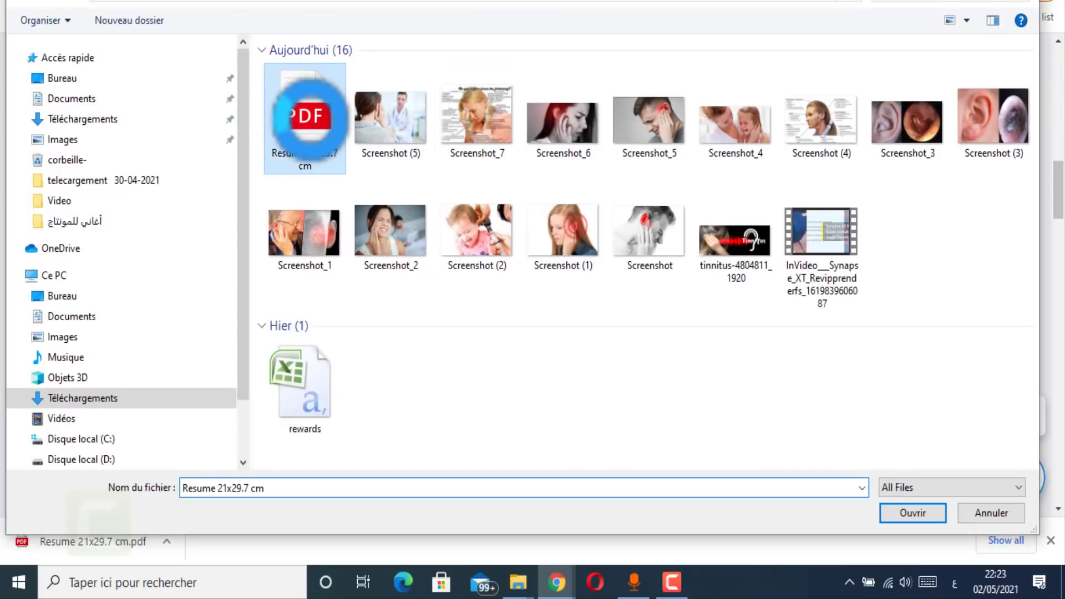
- Add Resume 21x29.7 cm PDF to a new RAR archive with WinRAR and select it
right_click(306, 105)
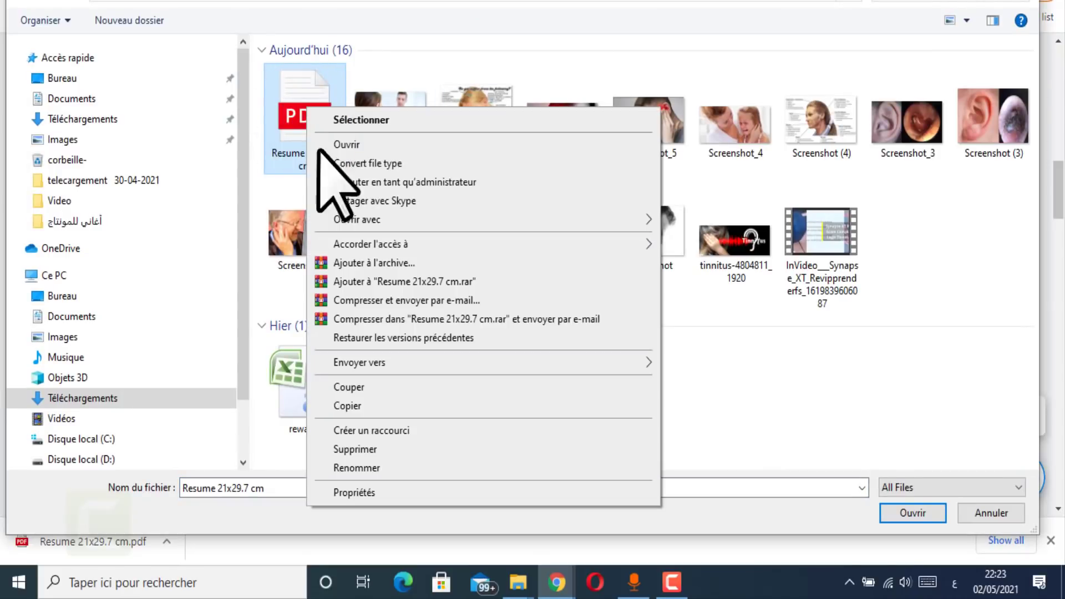
click(361, 265)
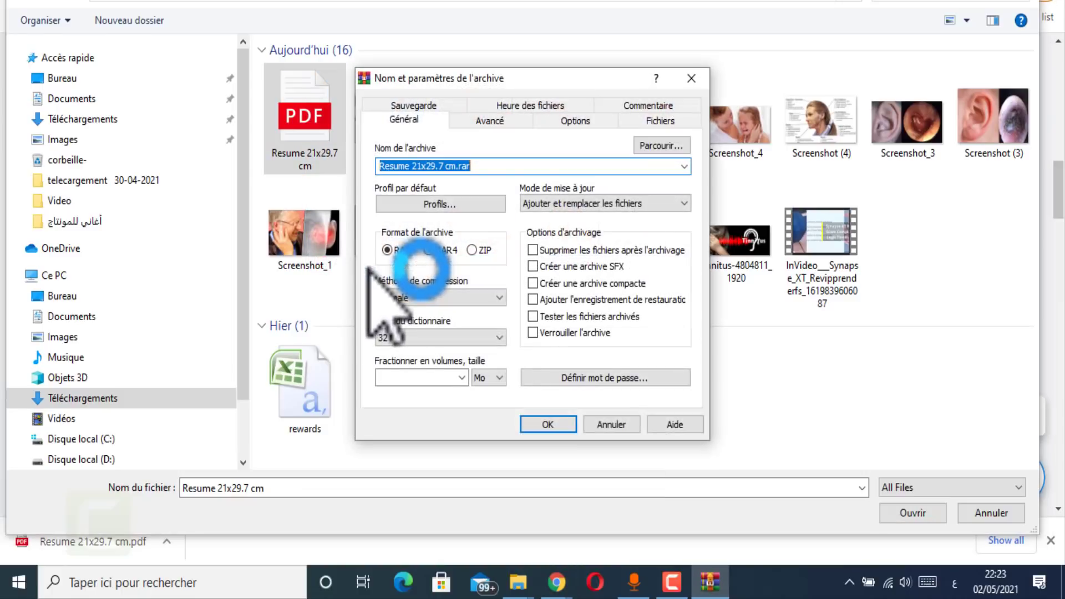
click(543, 421)
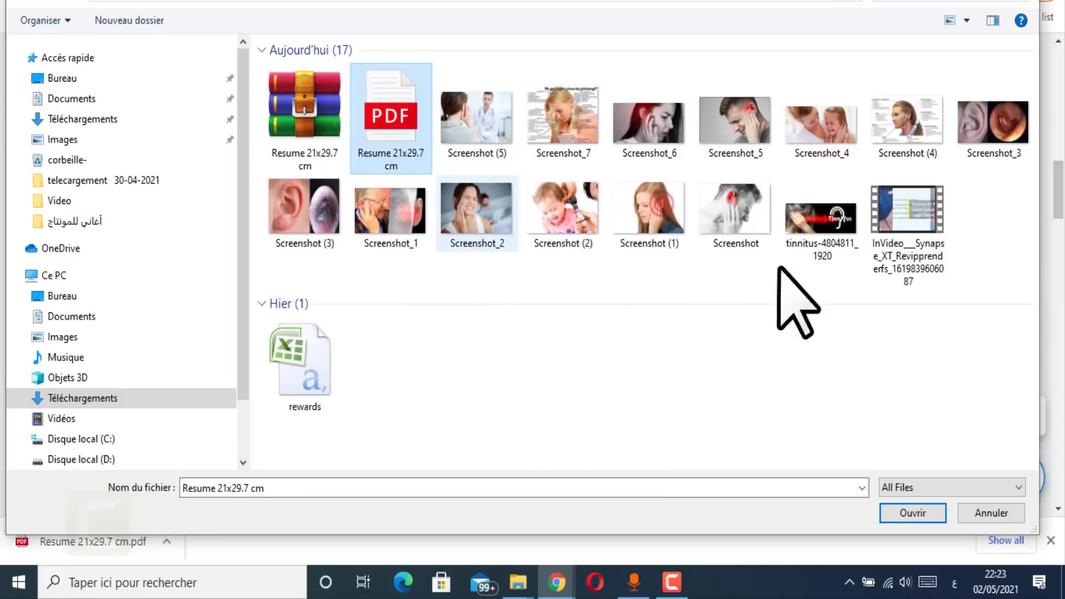
click(321, 138)
- Confirm the chosen file, then review the Files section down past Main Image and Slider Images to Promotional Image
click(913, 513)
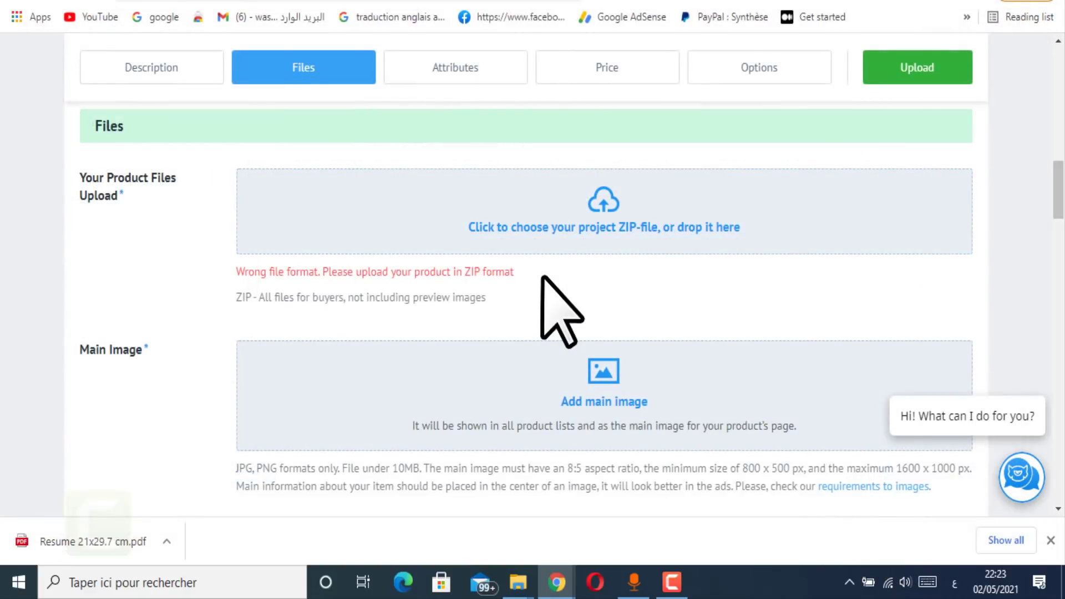
drag(272, 298, 501, 298)
scroll(481, 350, down, 5)
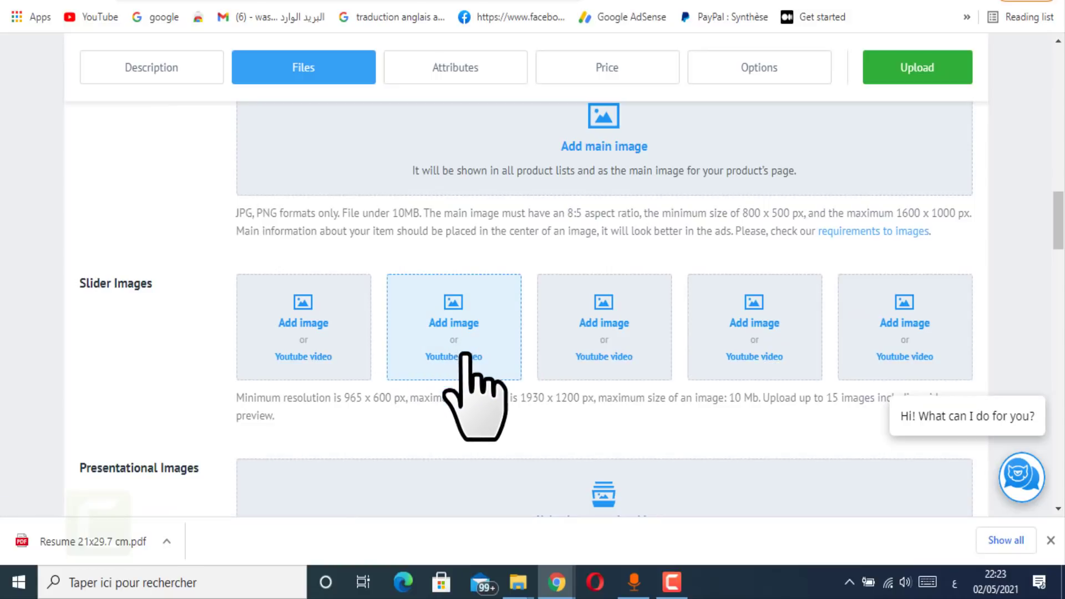
scroll(696, 343, down, 3)
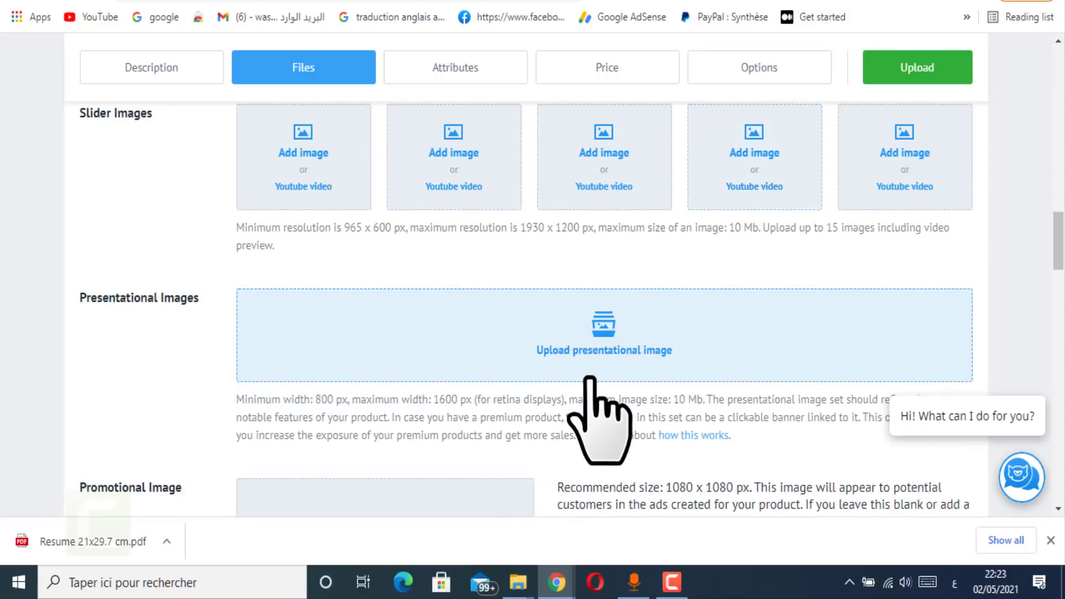
scroll(610, 366, down, 3)
scroll(617, 345, down, 3)
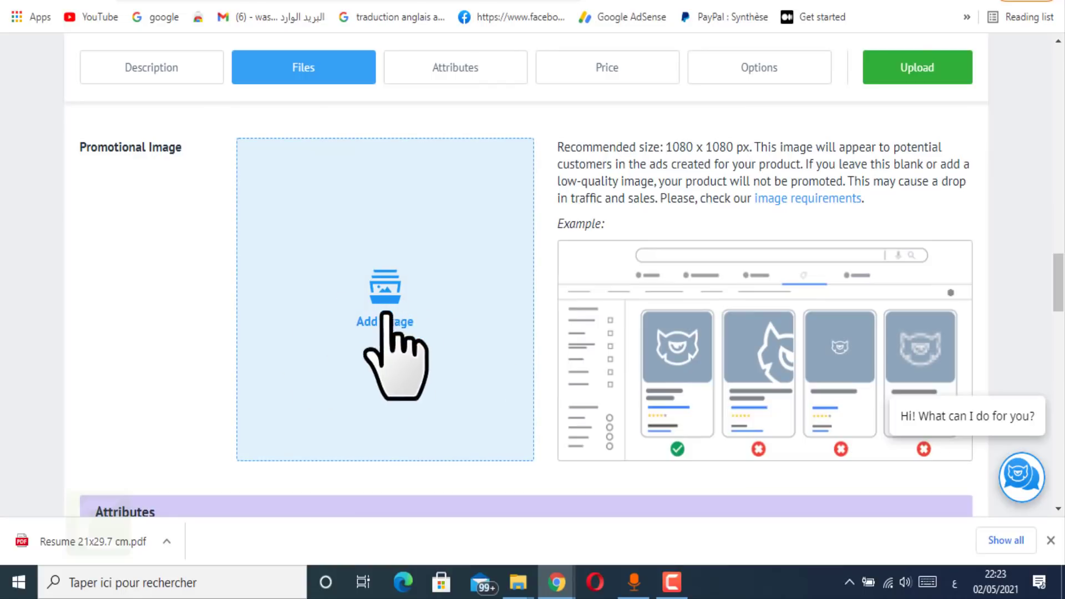
click(668, 588)
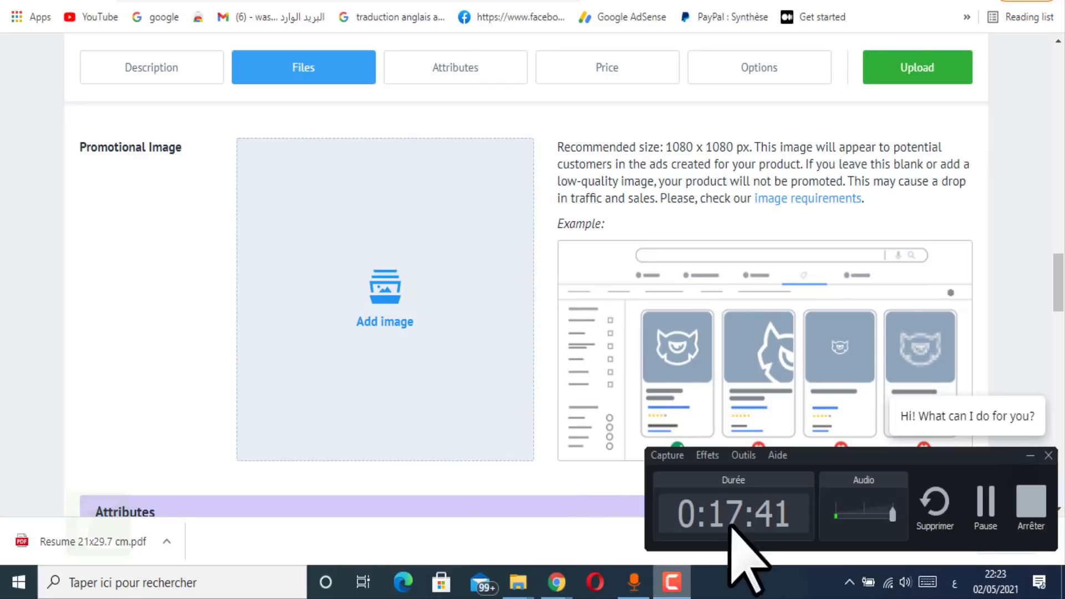
- Run the winzip25-downwz.exe installer, pass the welcome page and accept the licence
click(981, 504)
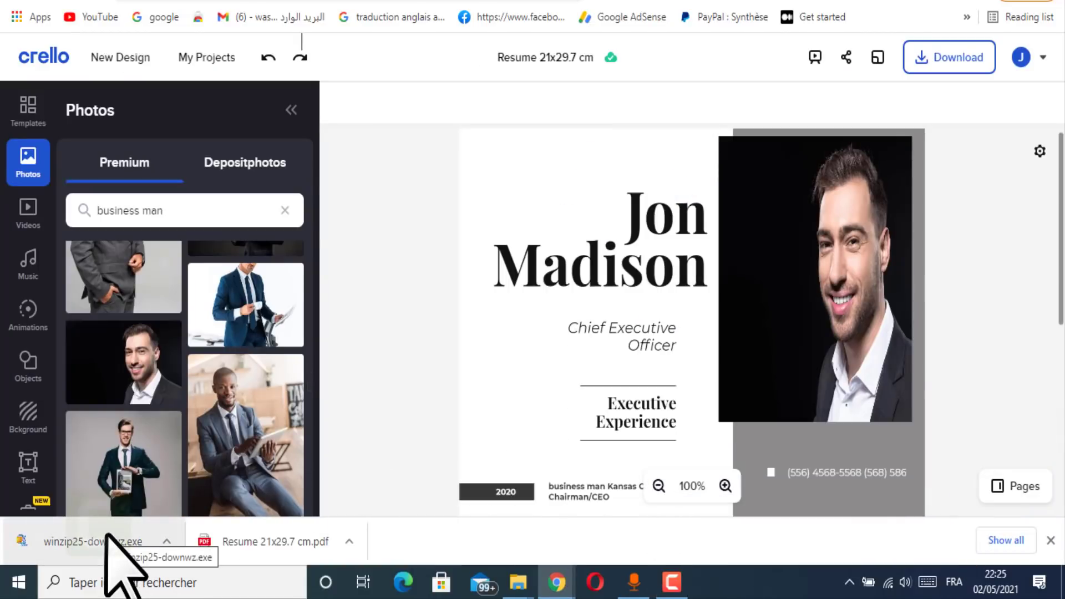
click(131, 542)
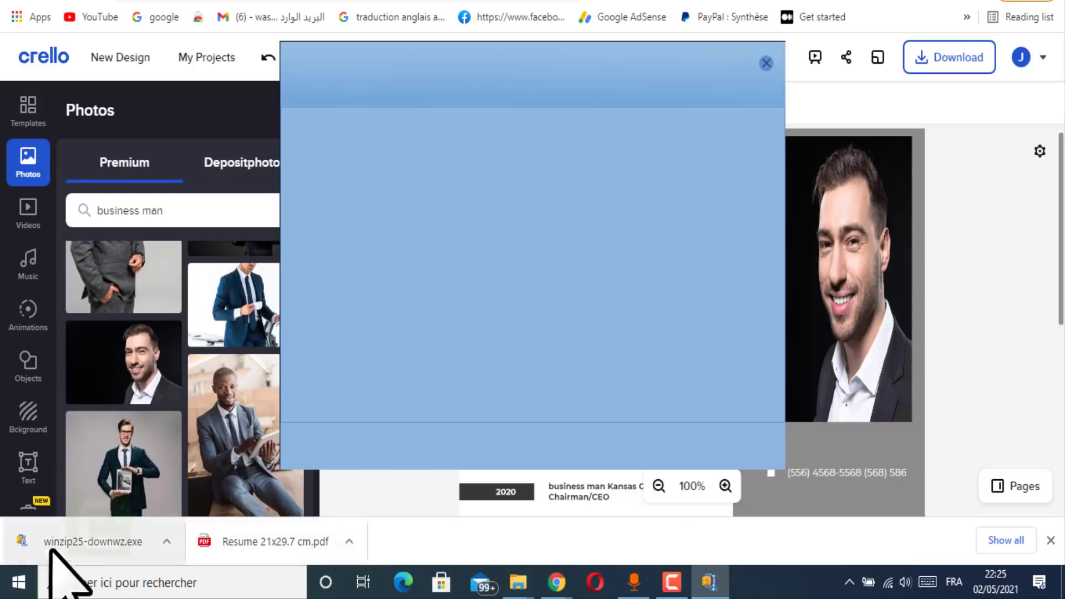
click(686, 451)
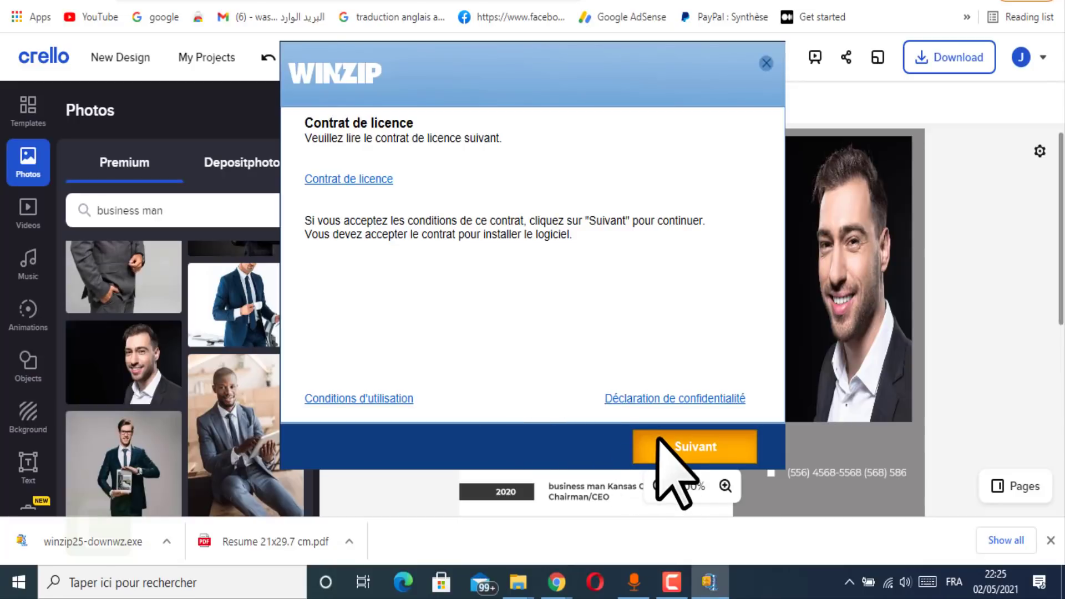
click(660, 444)
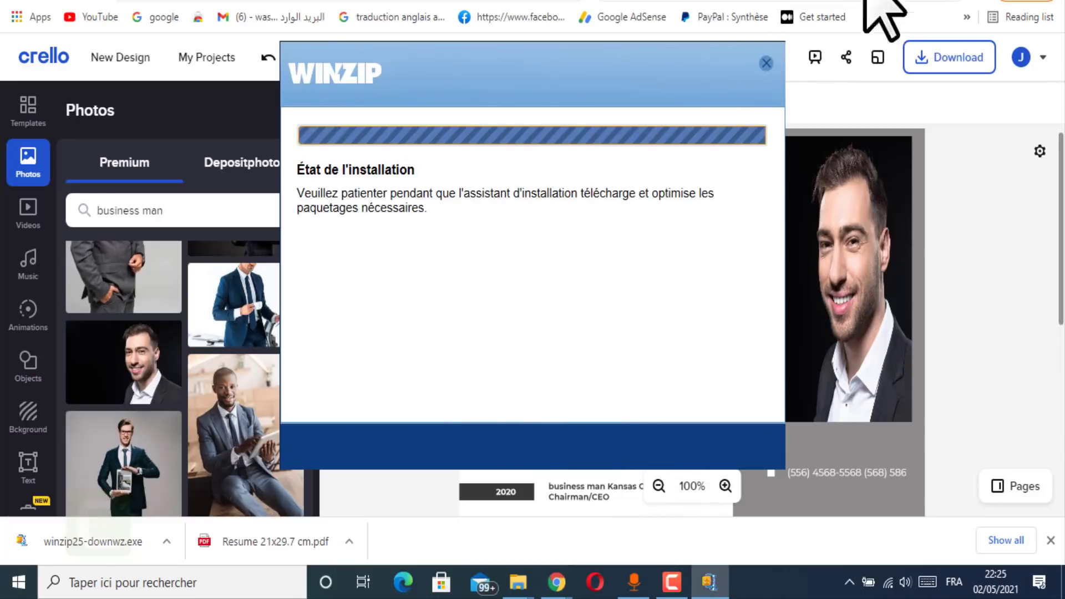
click(823, 3)
click(757, 2)
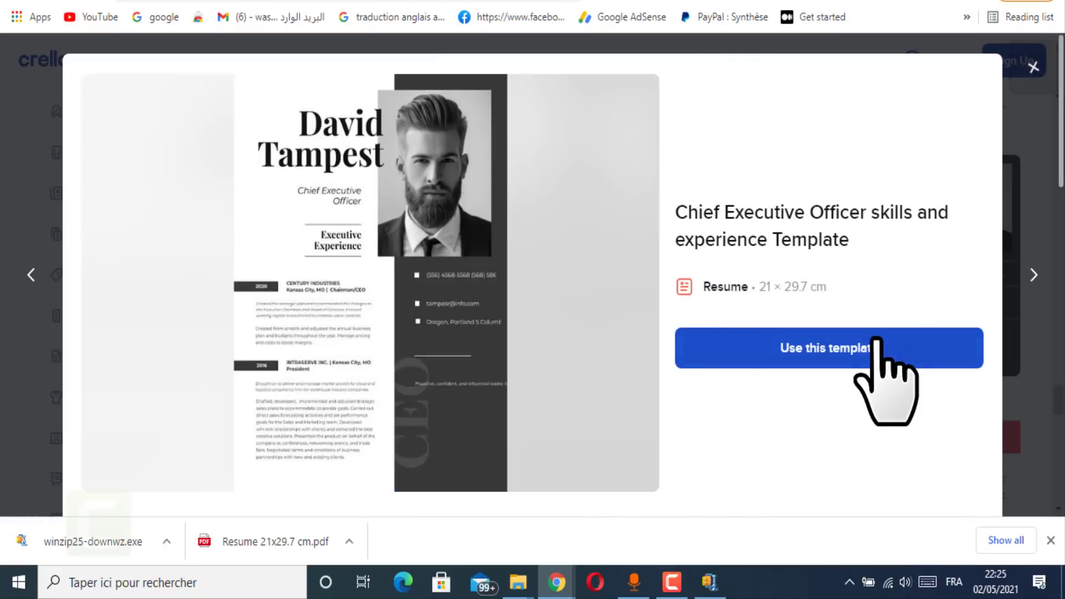
- Open the Chief Executive Officer resume template in Crello and download it as a JPG
click(830, 348)
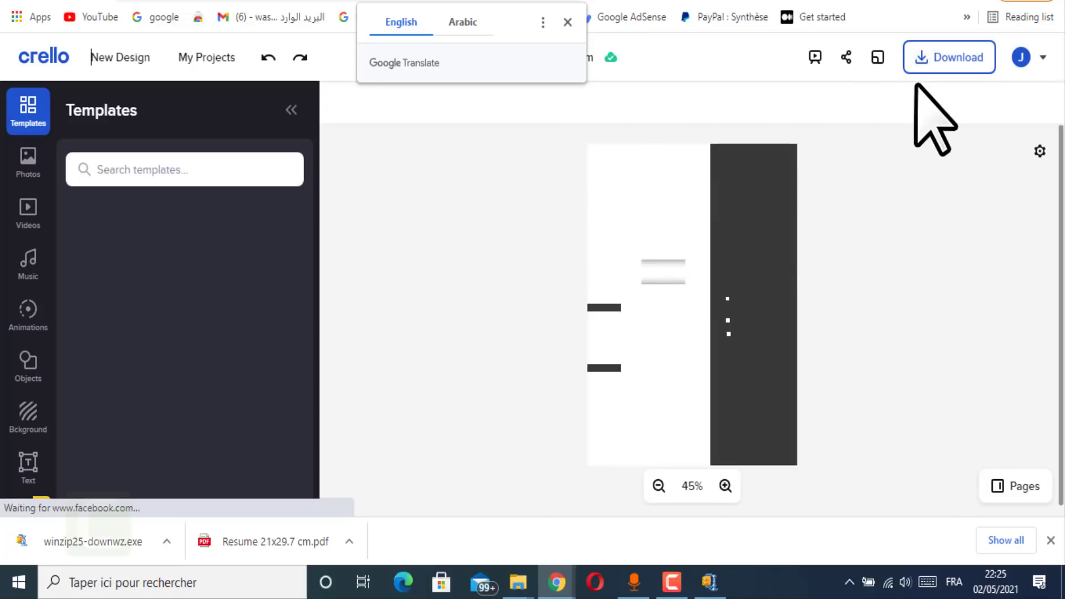
click(567, 22)
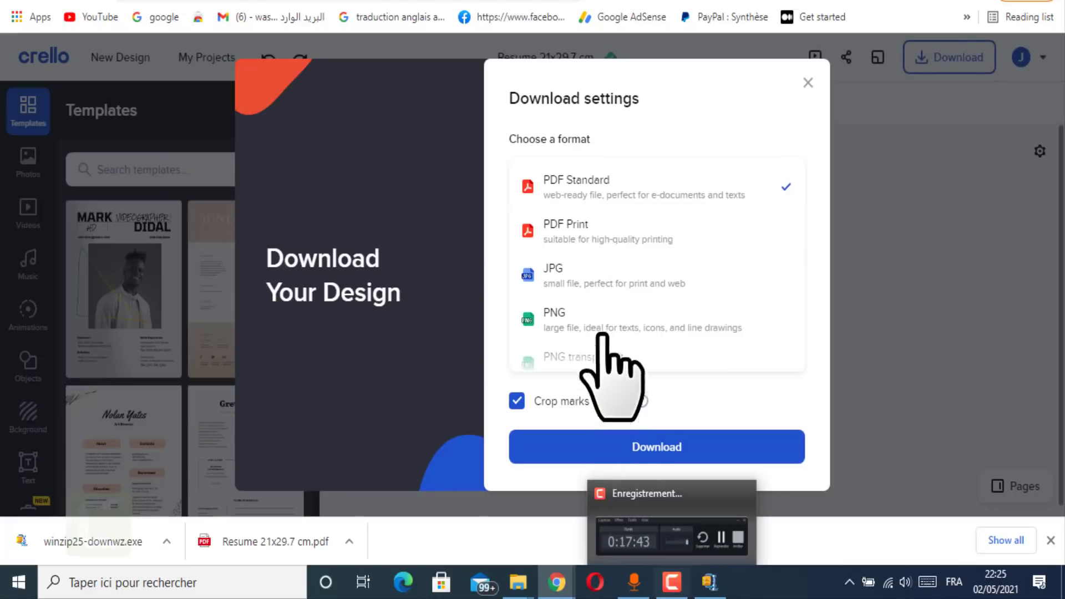
click(598, 230)
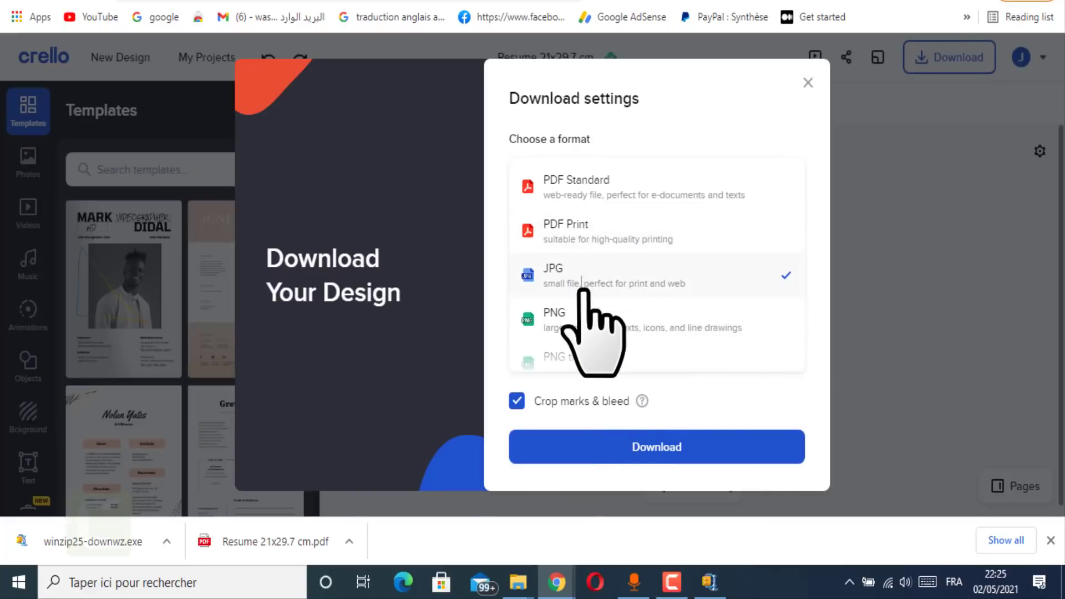
click(627, 453)
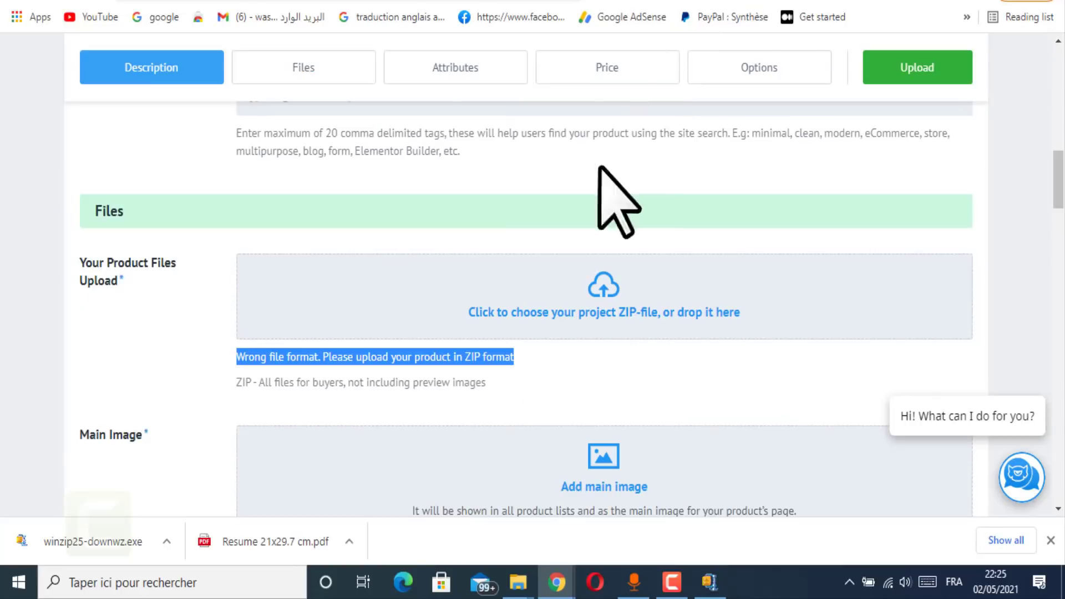
- Return to the Files tab of the TemplateMonster form and scroll down to Promotional Image
scroll(619, 203, down, 10)
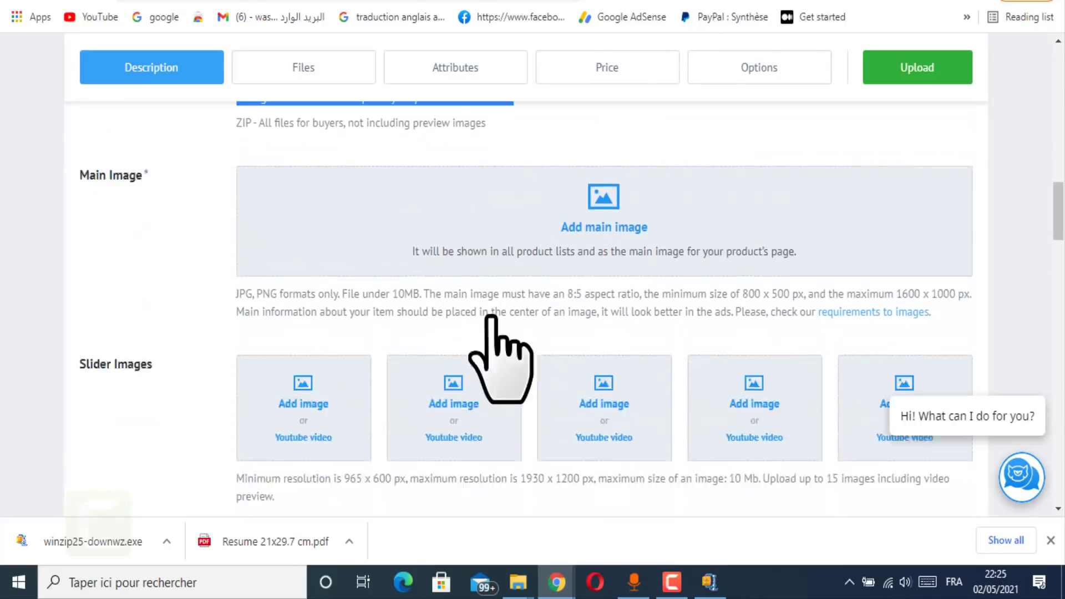
scroll(410, 294, up, 3)
scroll(408, 288, up, 10)
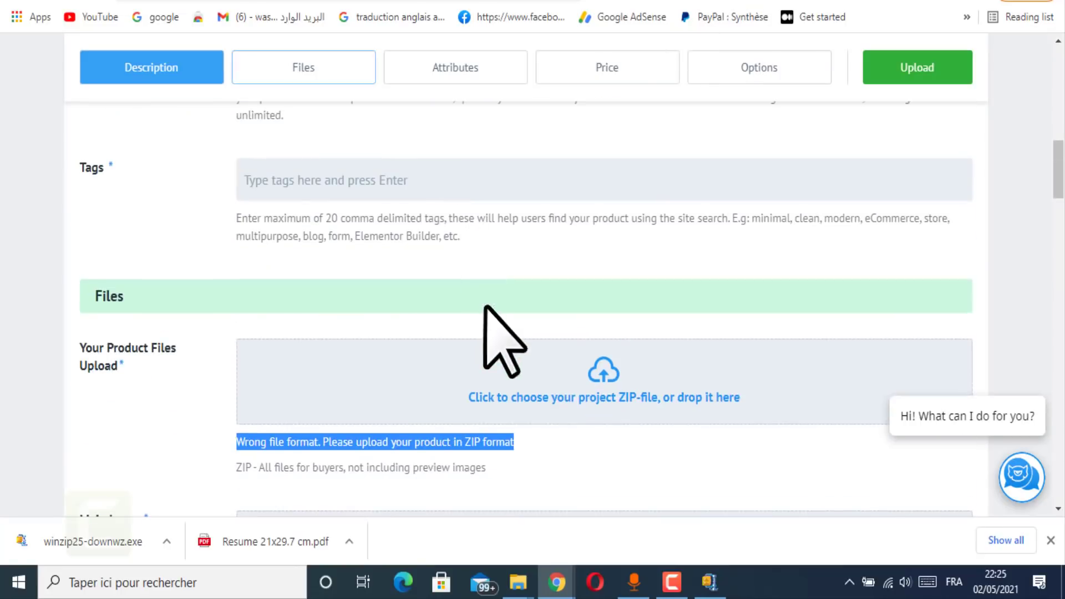
scroll(377, 309, up, 10)
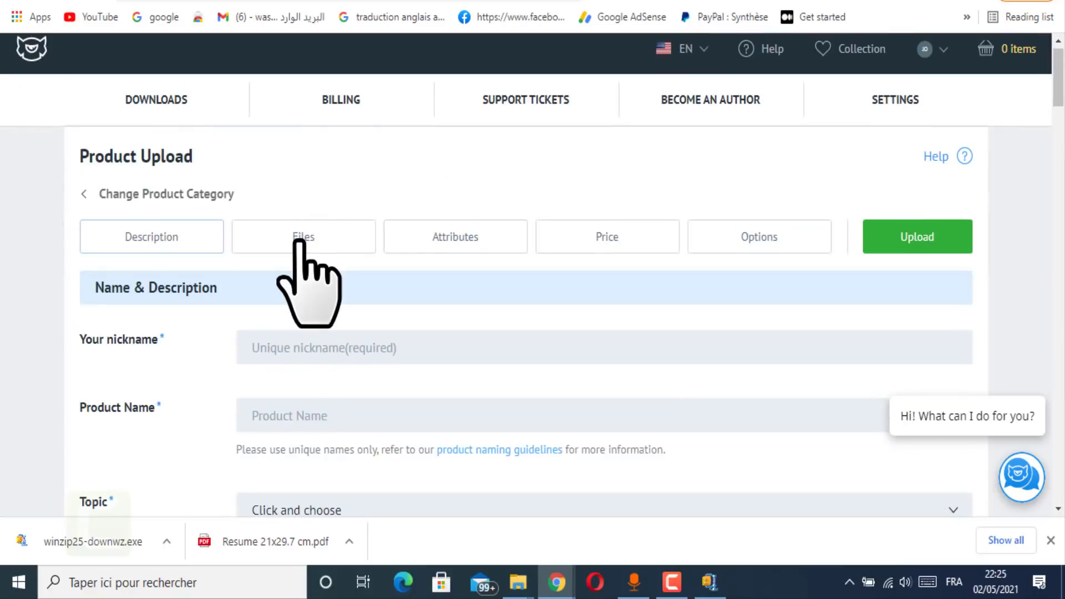
click(298, 240)
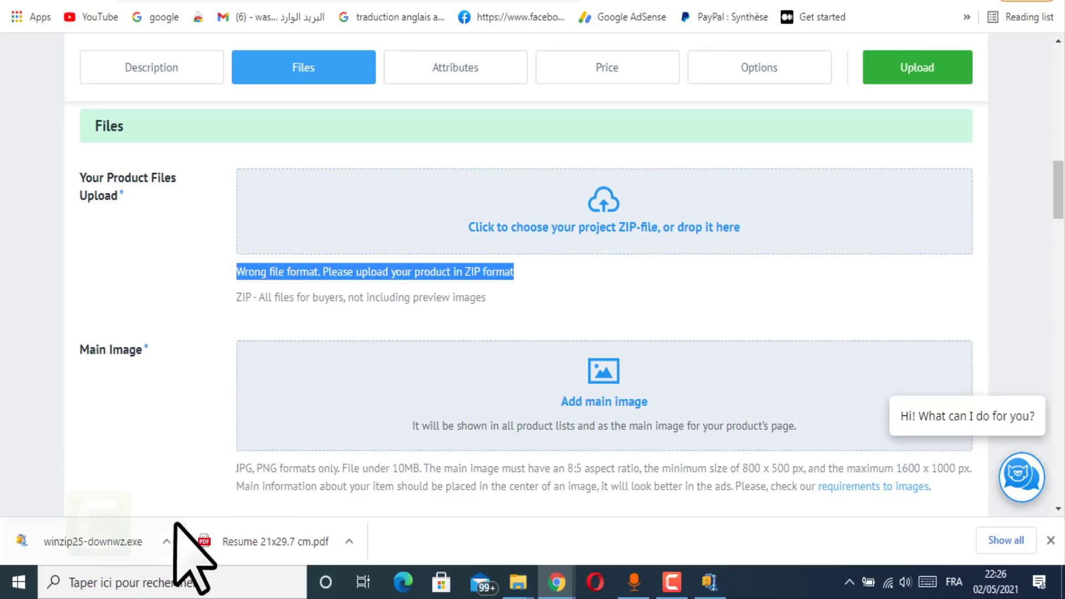
click(703, 596)
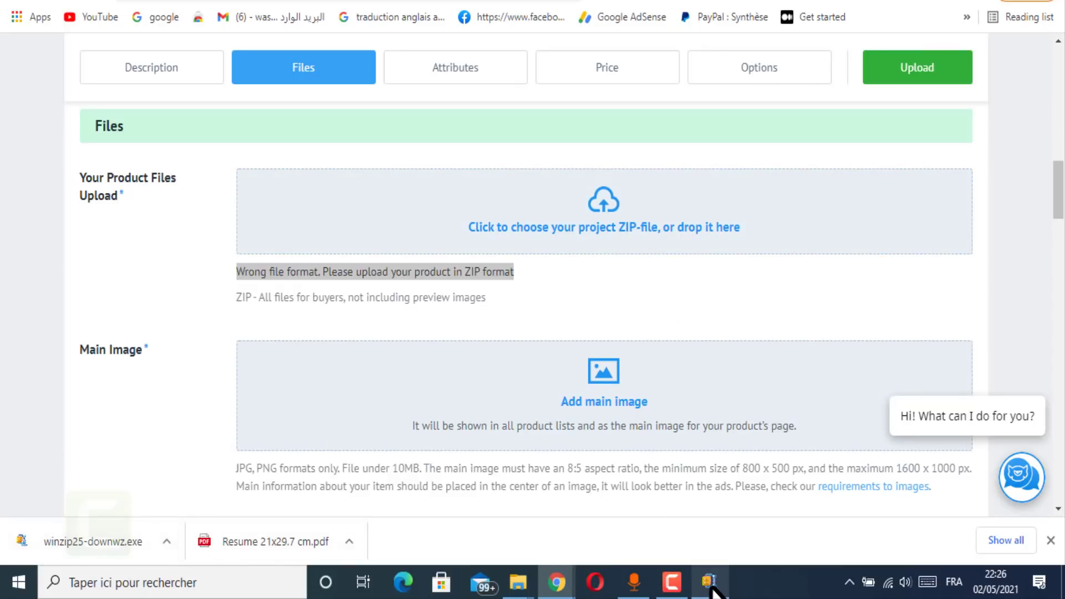
scroll(451, 344, down, 10)
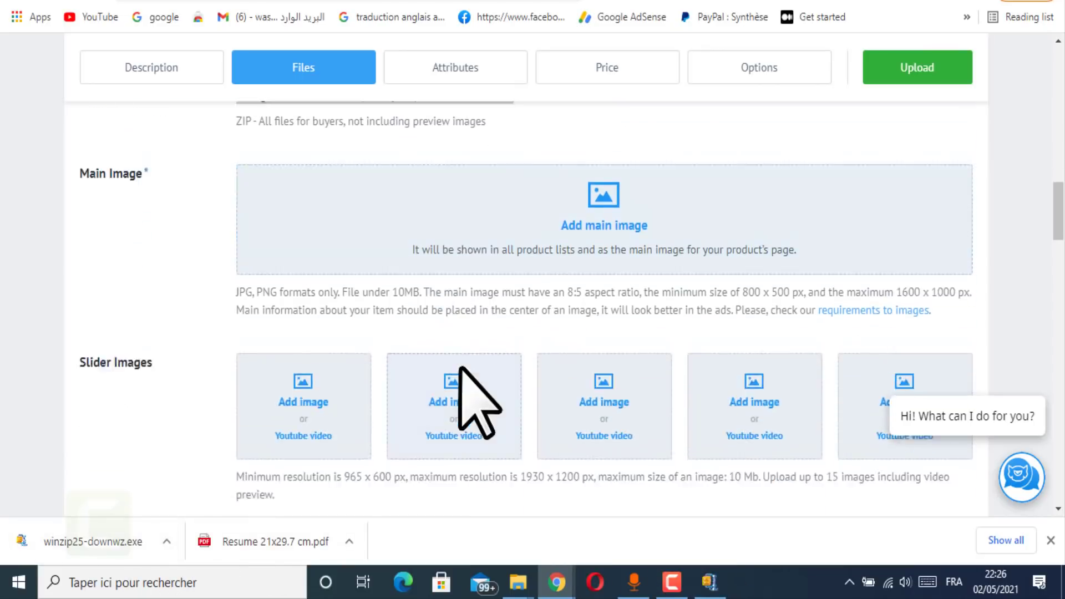
click(295, 305)
scroll(311, 377, down, 5)
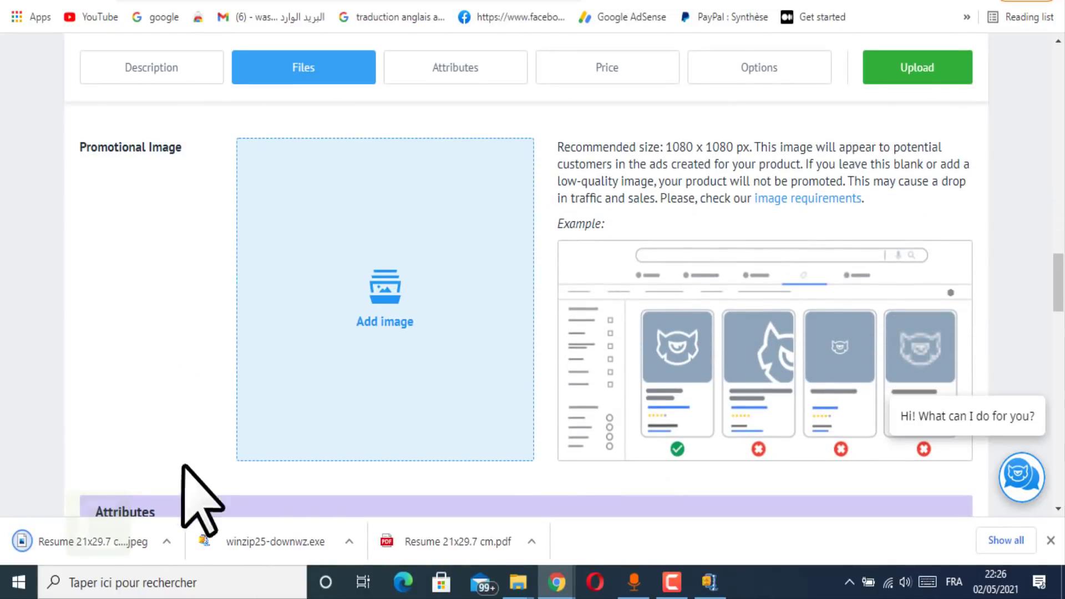
- Choose the Resume 21x29.7 cm image in the Promotional Image file picker
click(395, 304)
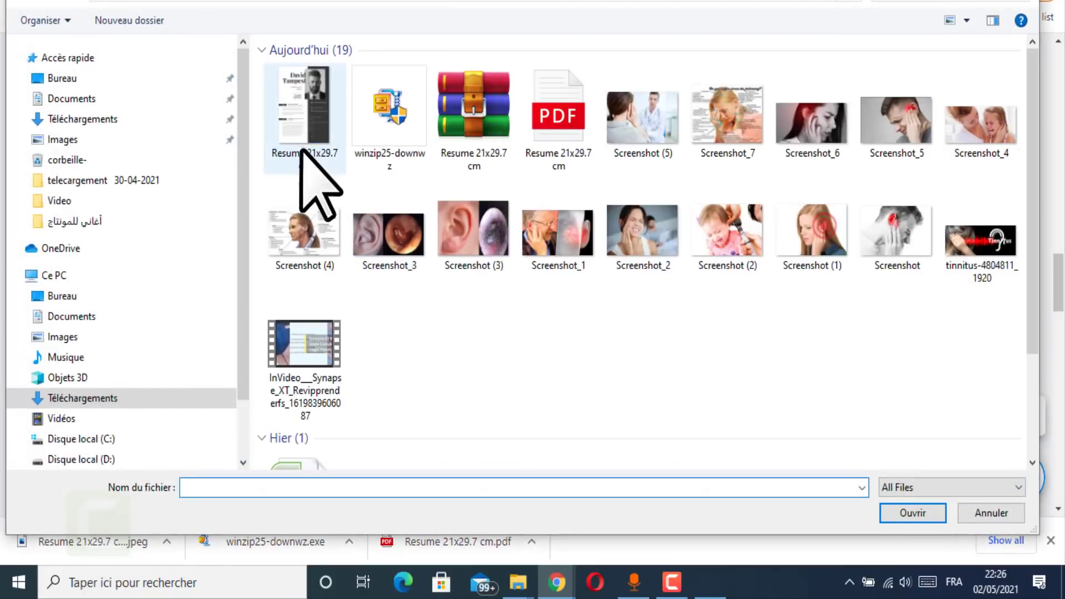
click(301, 149)
click(887, 513)
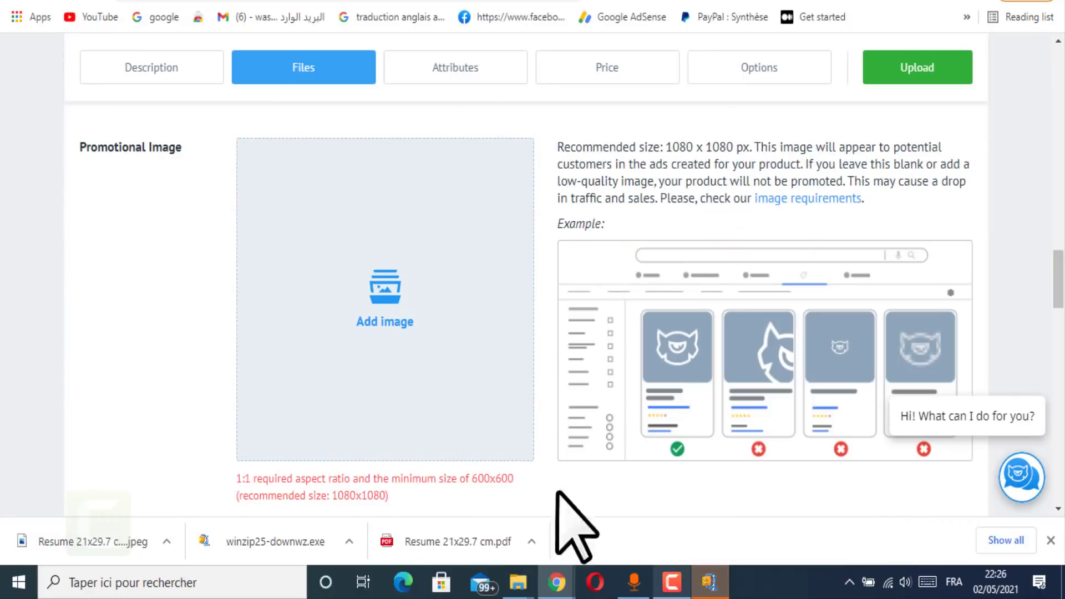
click(361, 339)
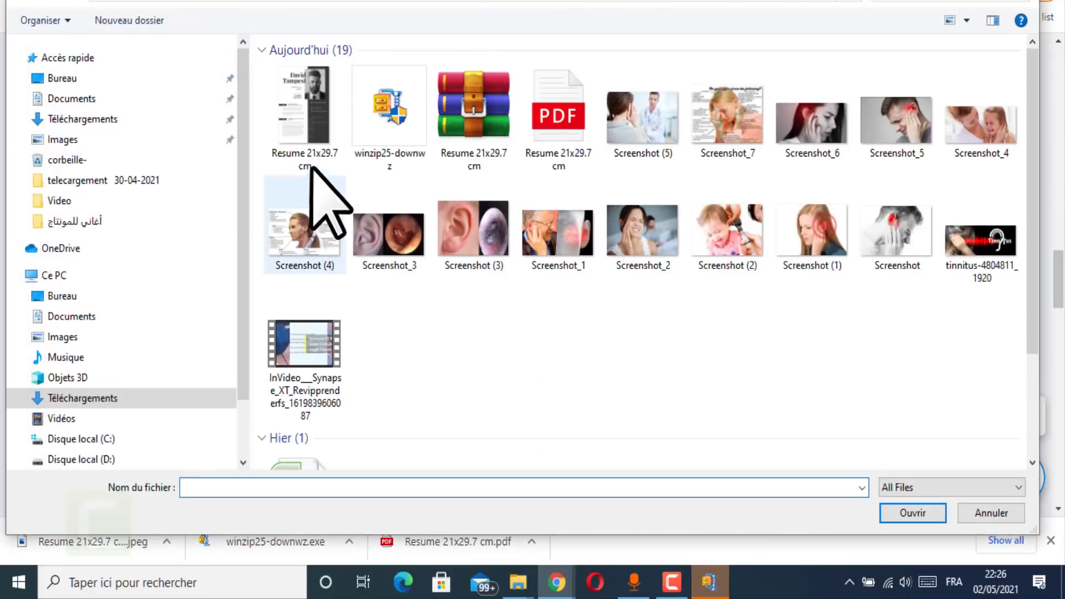
click(305, 143)
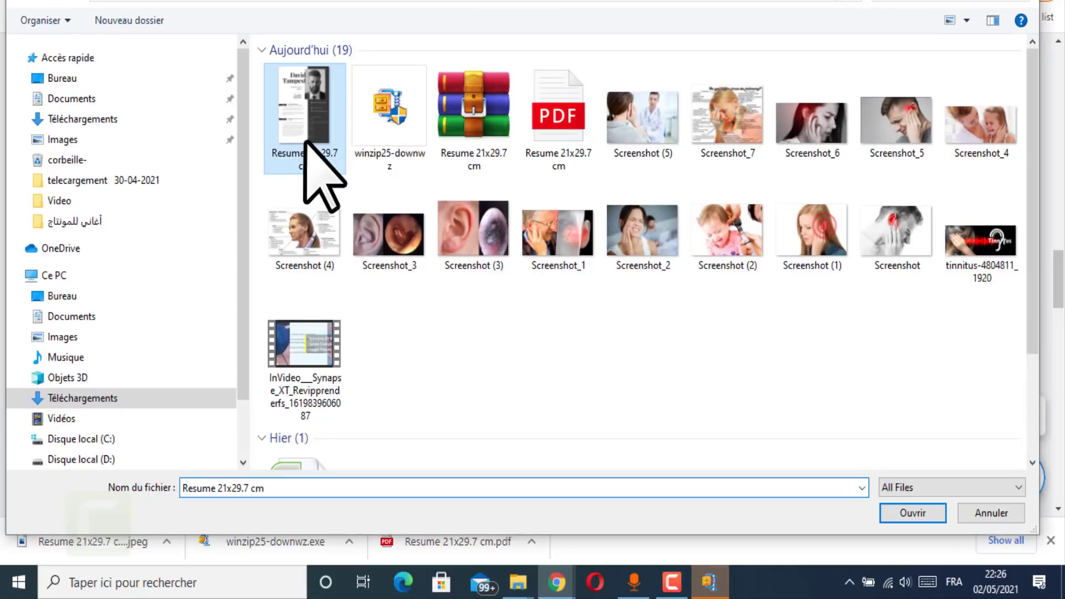
- Open the Resume 21x29.7 cm JPEG in Paint using Modifier
click(279, 126)
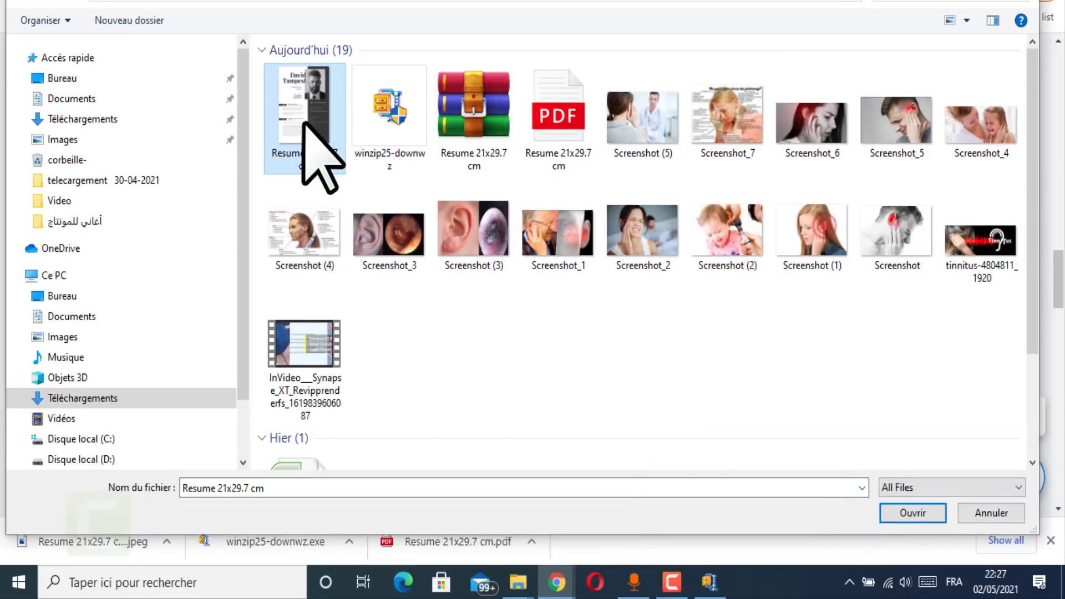
right_click(304, 123)
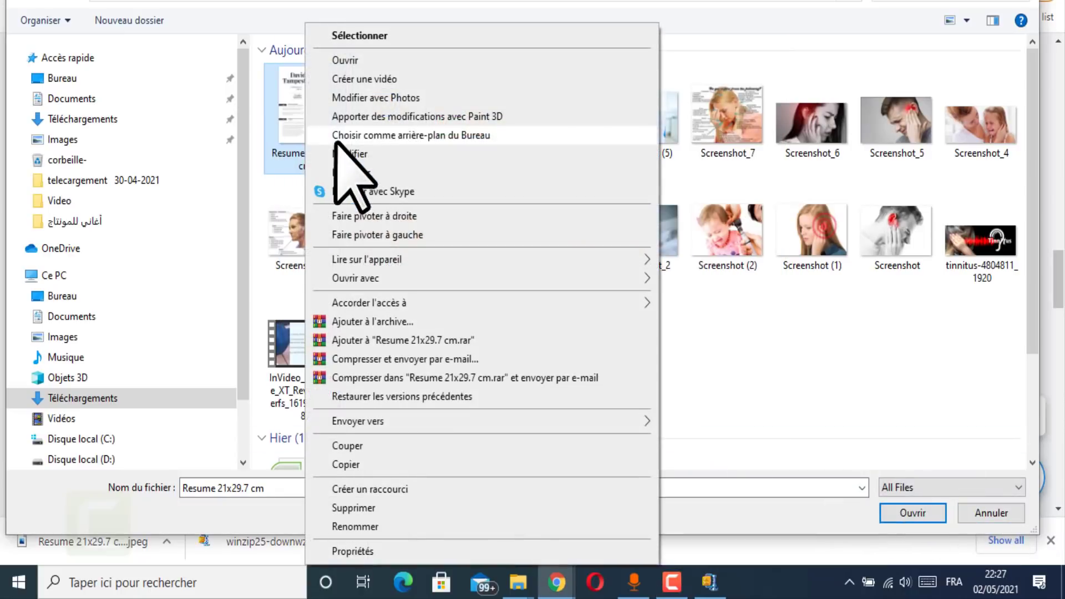
click(342, 166)
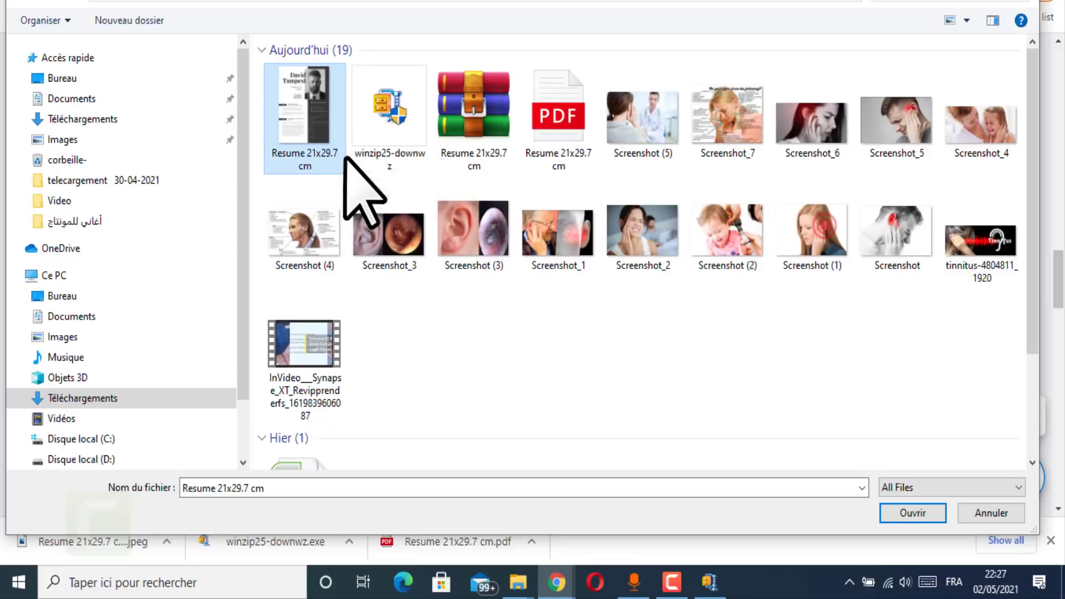
click(348, 168)
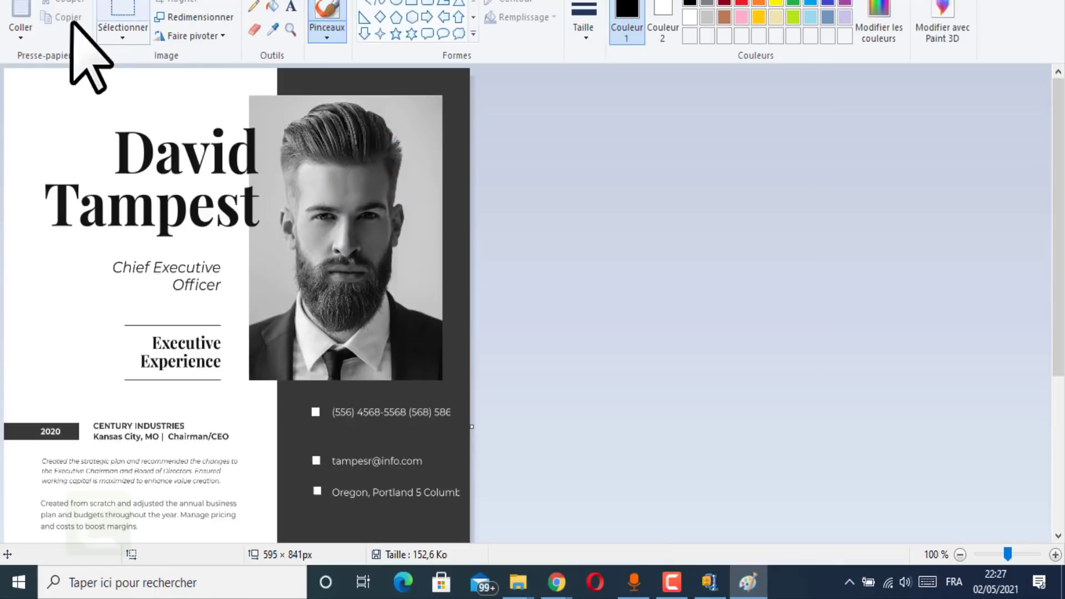
- Resize the résumé image to 600 × 600 pixels with proportions unlocked
click(135, 74)
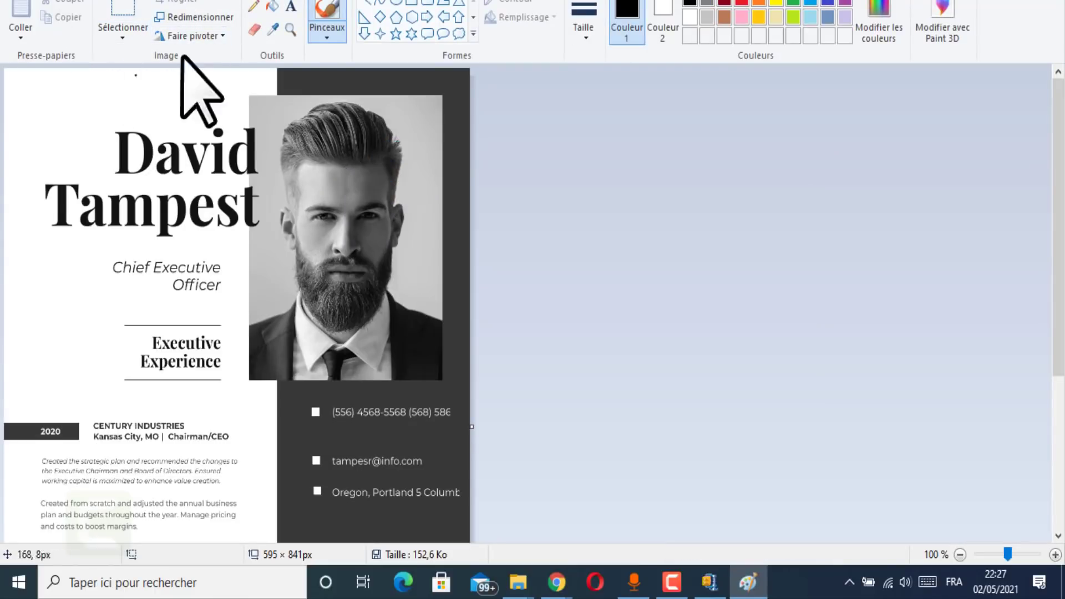
click(175, 18)
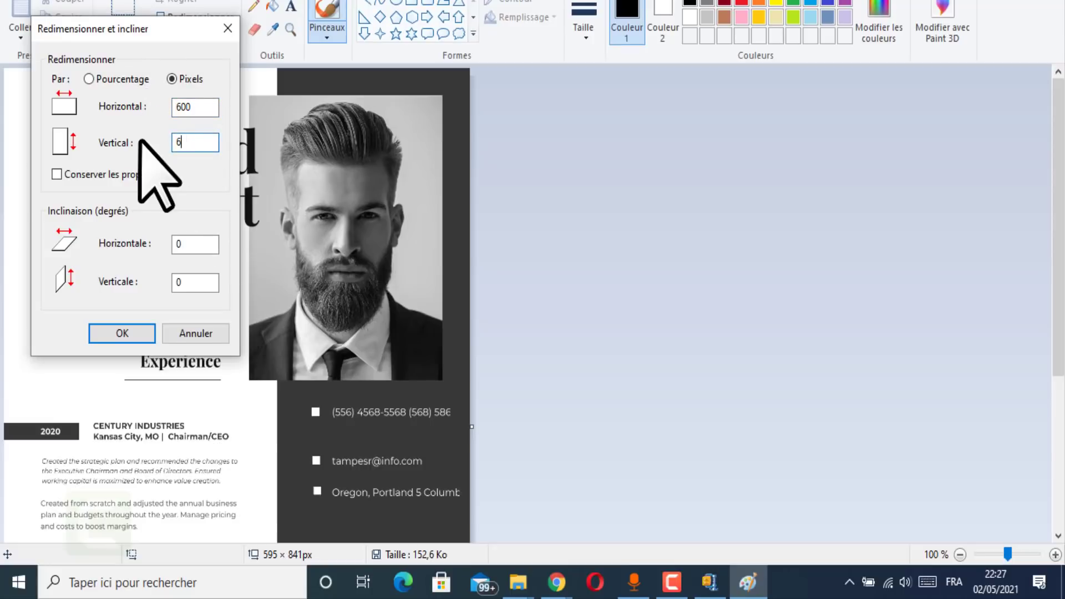
click(120, 332)
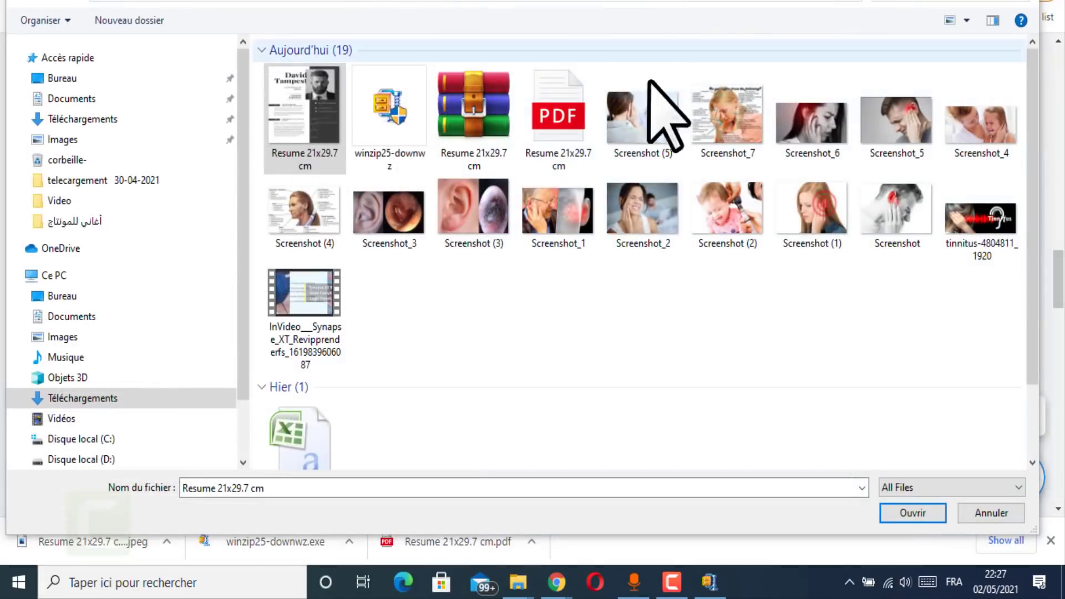
- Upload the resized Resume 21x29.7 cm as Promotional Image, then return to the 'win zip download' results
click(285, 156)
click(914, 515)
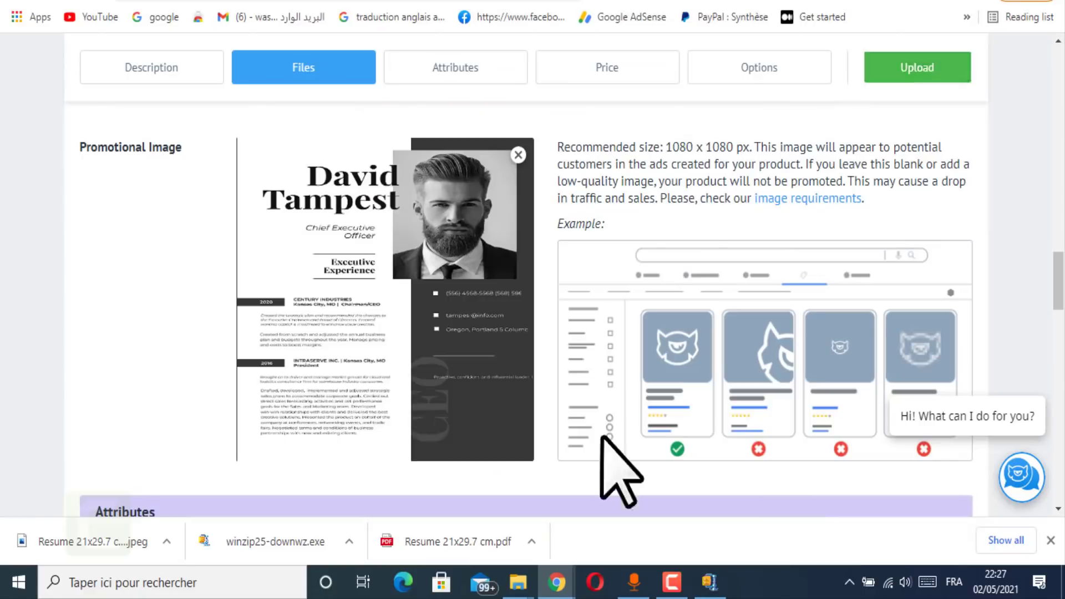
scroll(720, 365, down, 1)
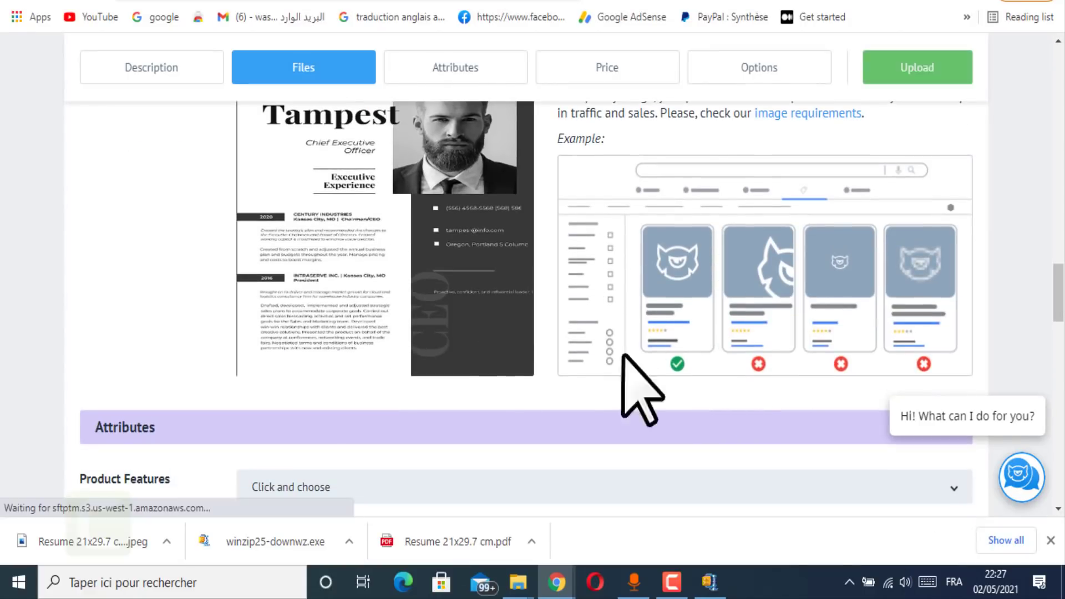
scroll(771, 332, up, 3)
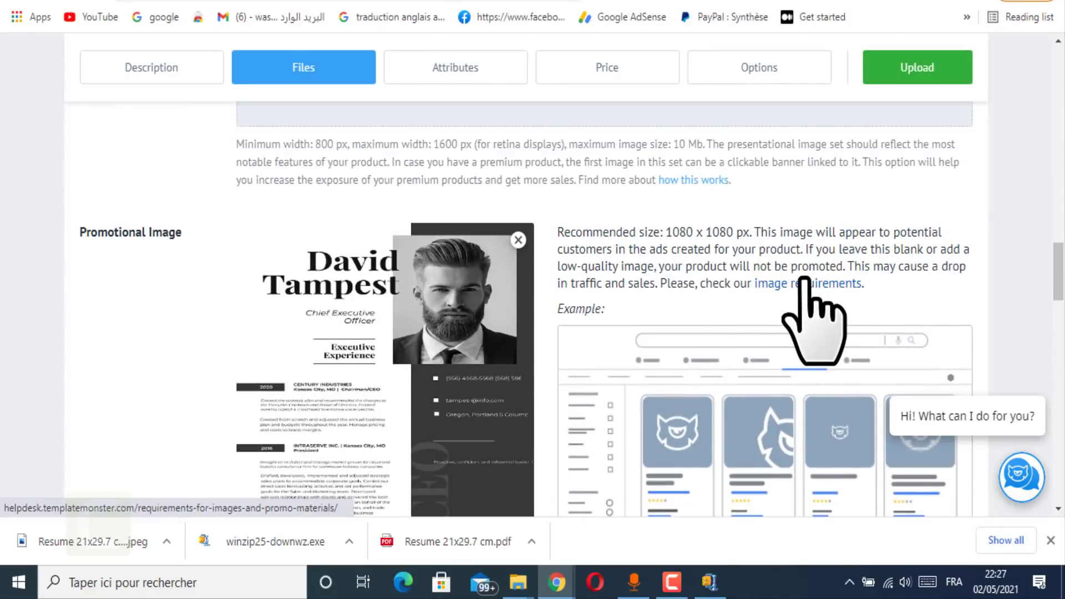
scroll(535, 357, down, 3)
scroll(239, 471, up, 3)
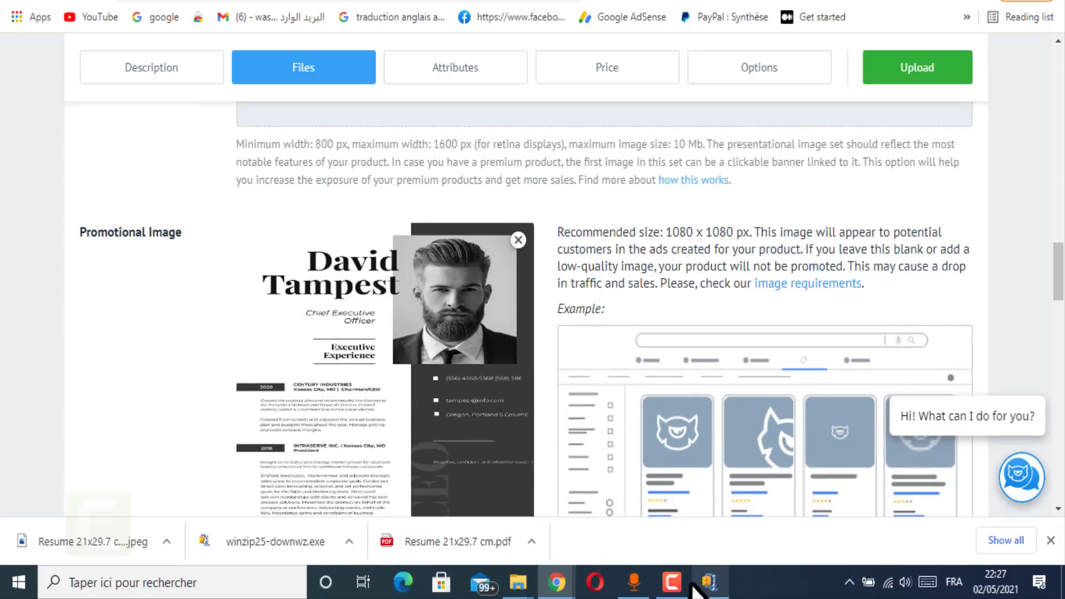
click(672, 582)
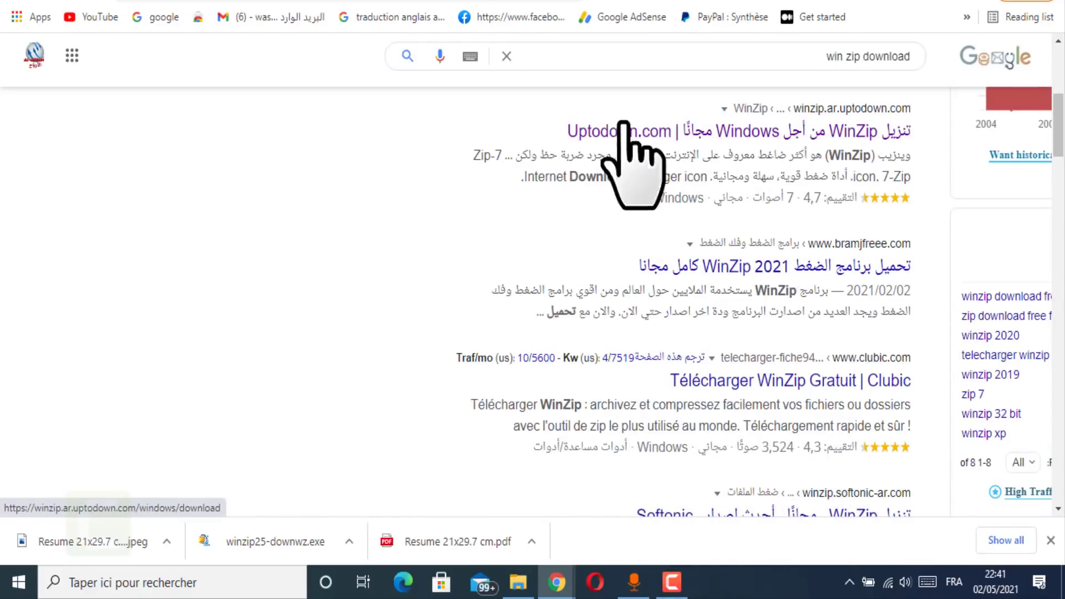
- Add the PDF resume in Téléchargements to Resume 21x29.7 cm.zip with WinZip, then return to Chrome
click(522, 583)
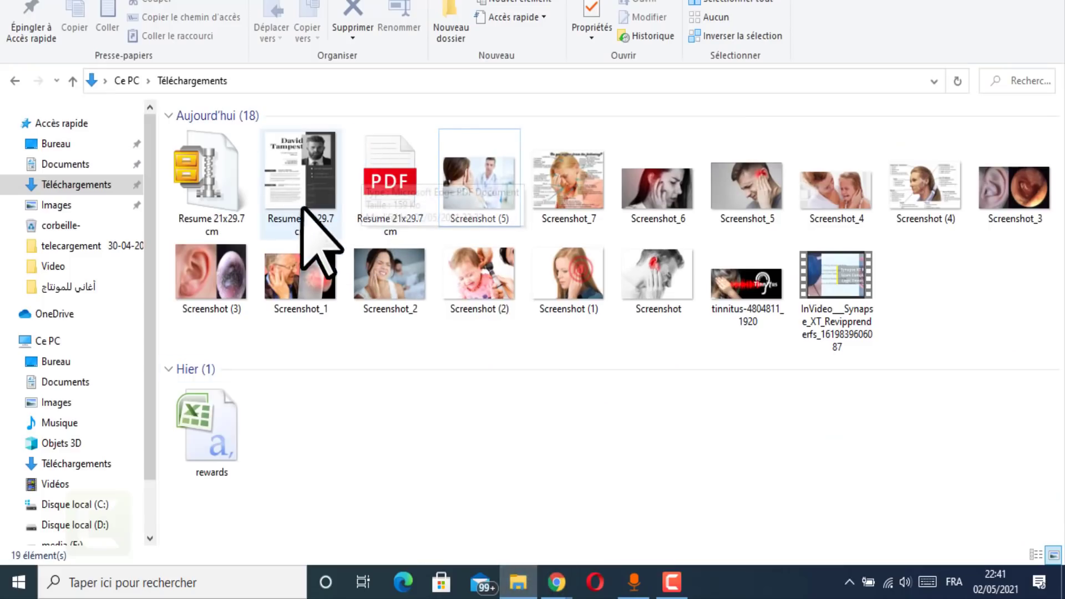
right_click(369, 176)
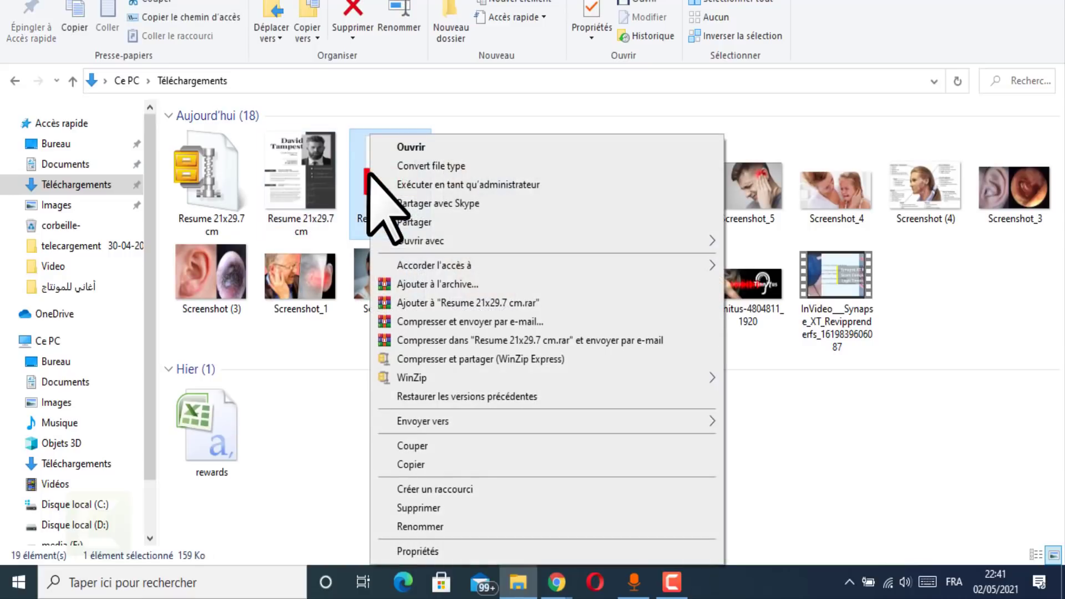
mouse_move(490, 378)
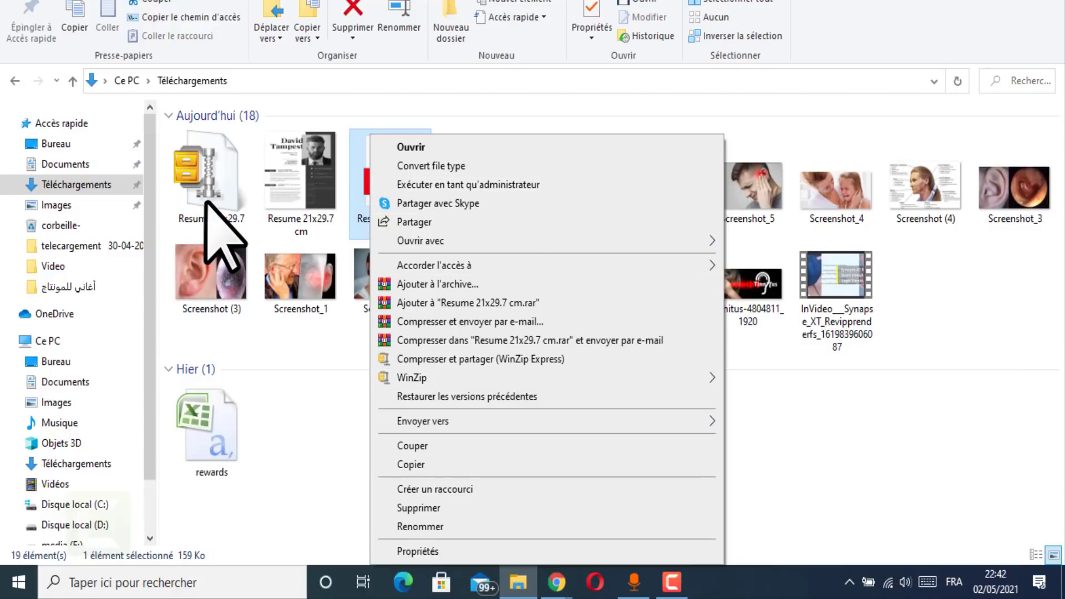
click(944, 455)
mouse_move(555, 581)
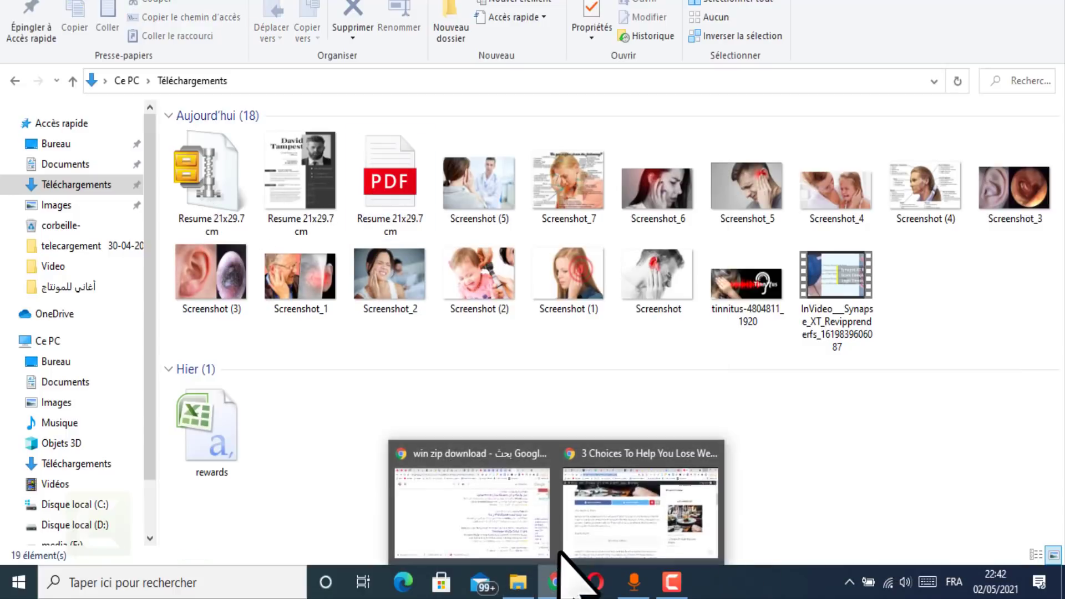
click(597, 466)
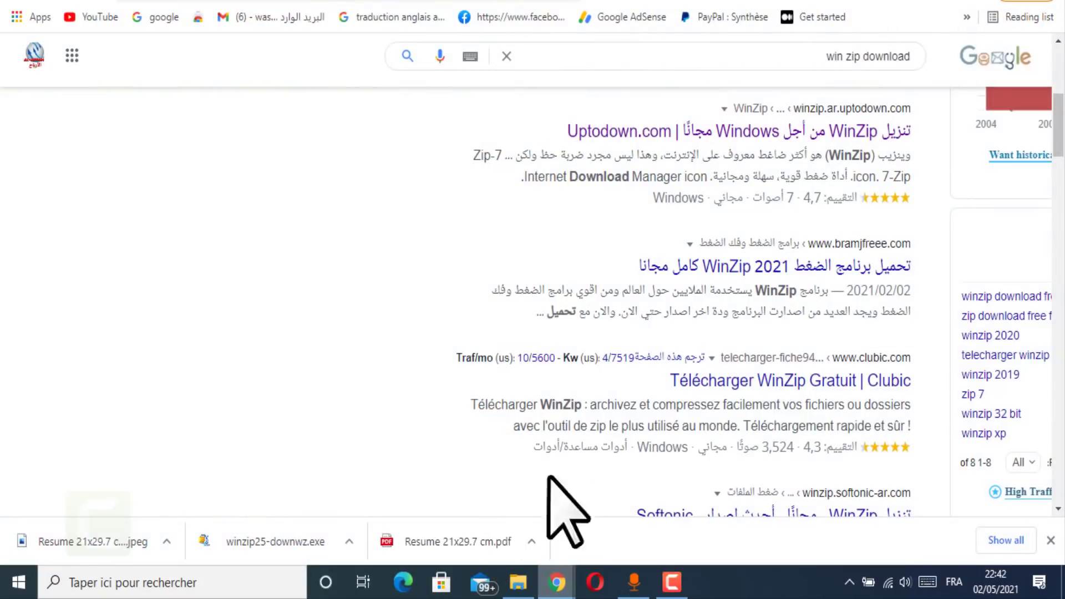
- Back on the TemplateMonster upload form, type 'resume' into the Your nickname field
click(688, 5)
scroll(495, 274, up, 5)
scroll(496, 276, up, 15)
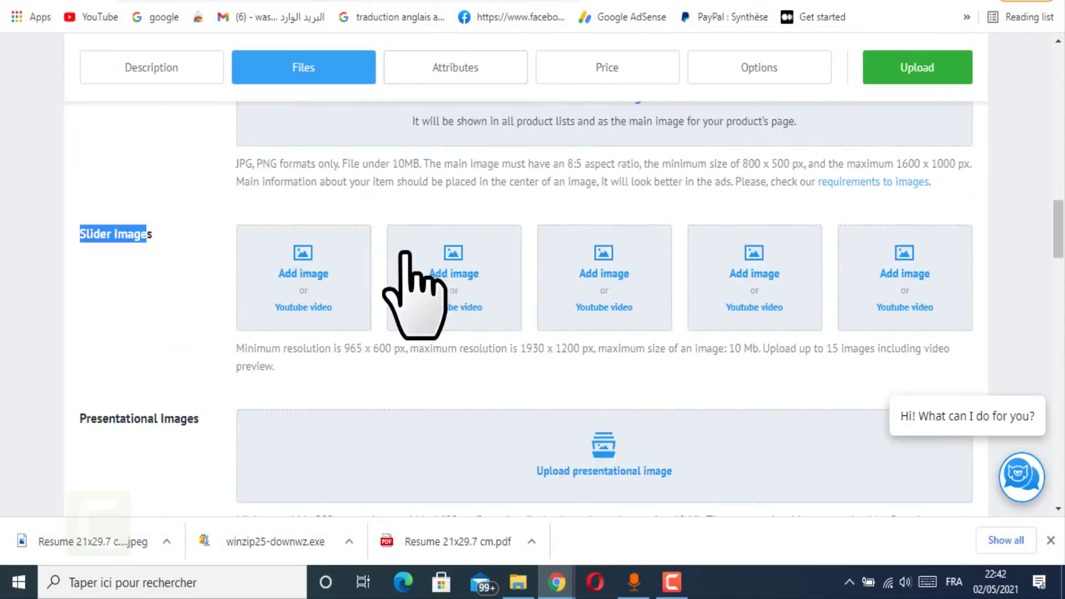
scroll(390, 281, down, 5)
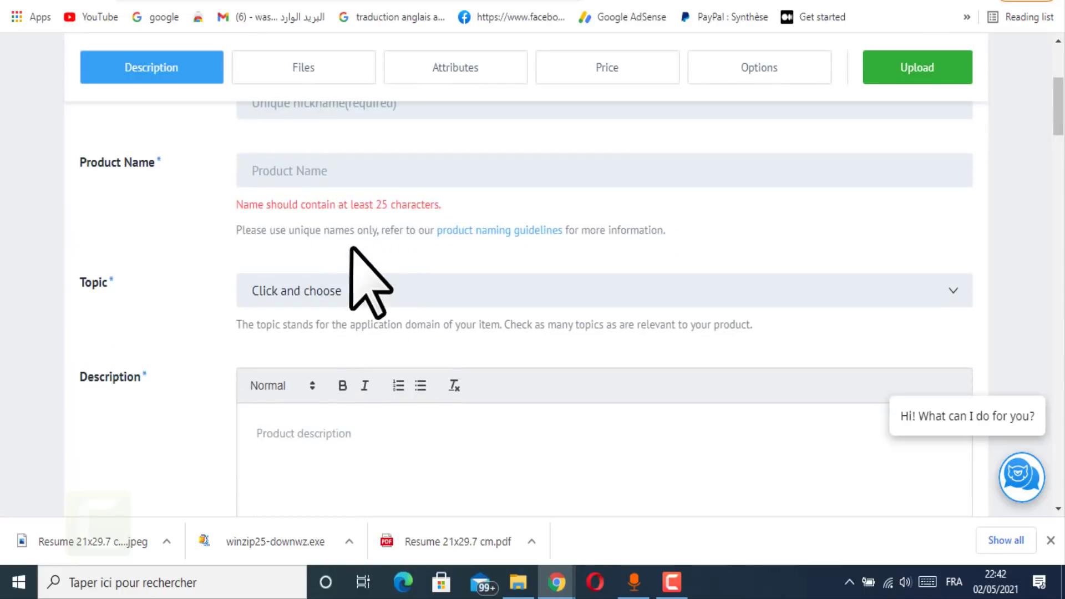
scroll(382, 227, up, 3)
scroll(374, 311, down, 3)
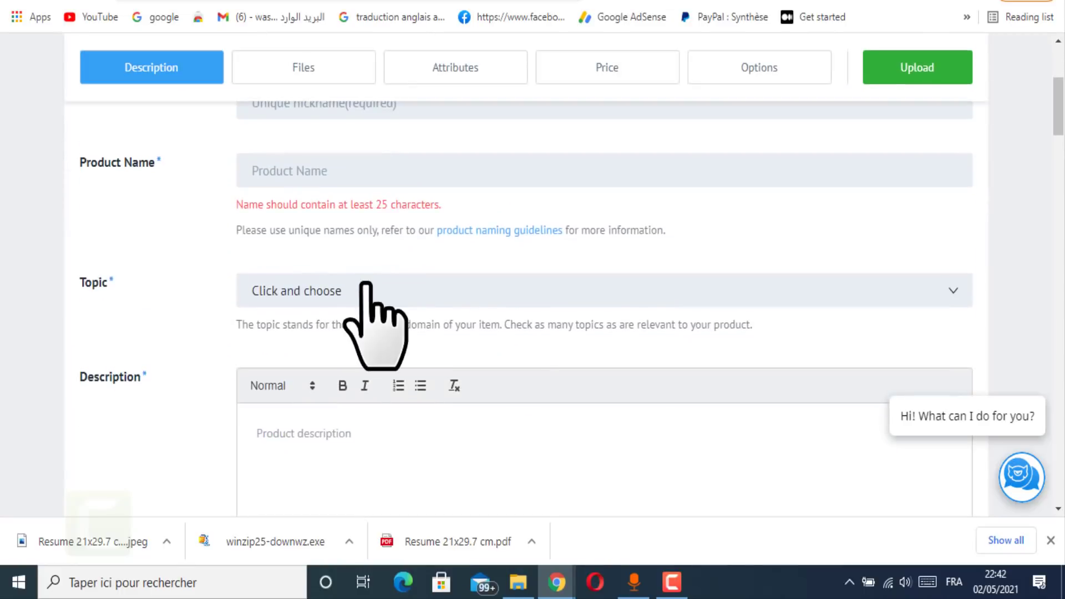
scroll(340, 201, up, 2)
click(339, 199)
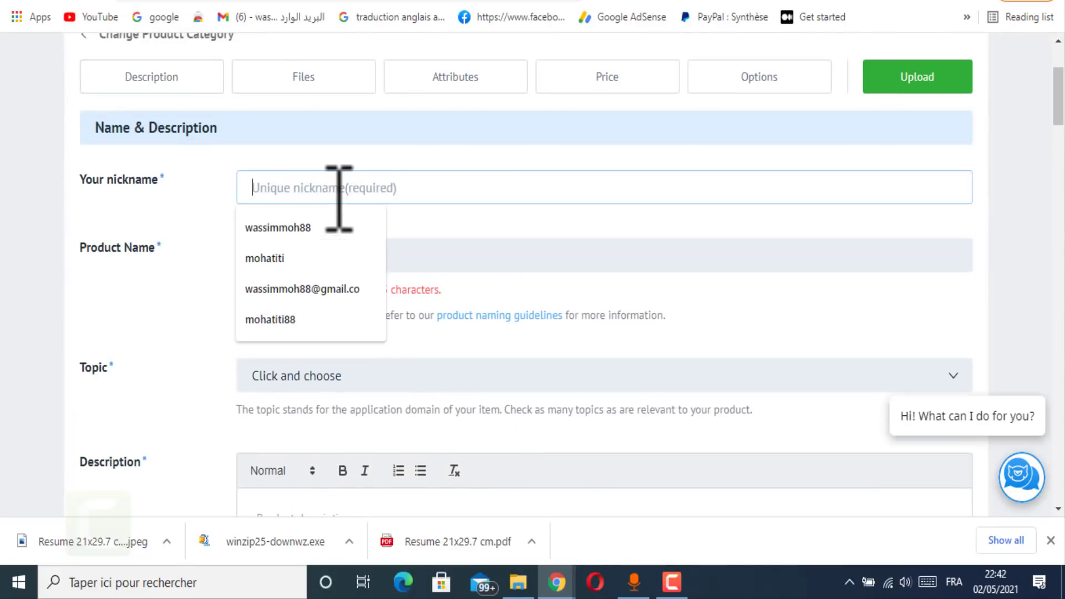
text(resume)
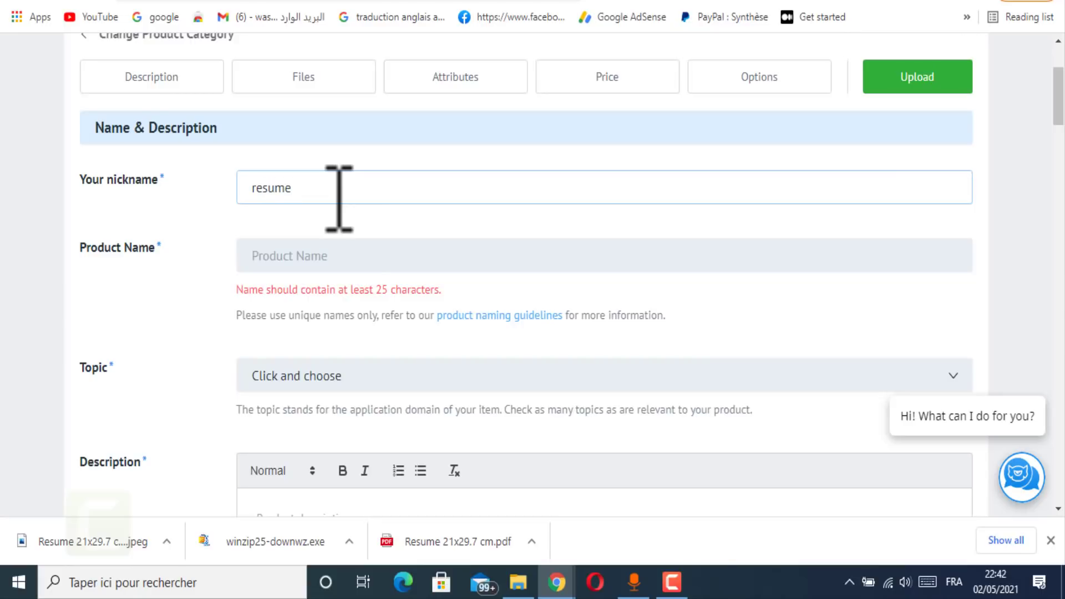
- Move the word 'resume' from the nickname field into Product Name with cut and paste
right_click(290, 189)
click(321, 227)
click(309, 247)
right_click(300, 264)
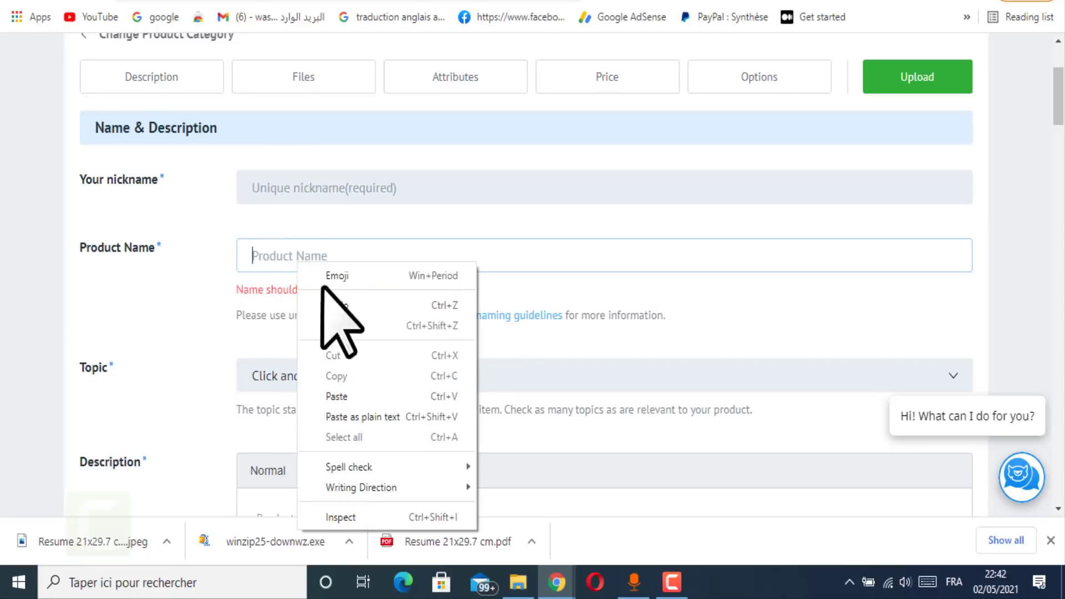
click(344, 396)
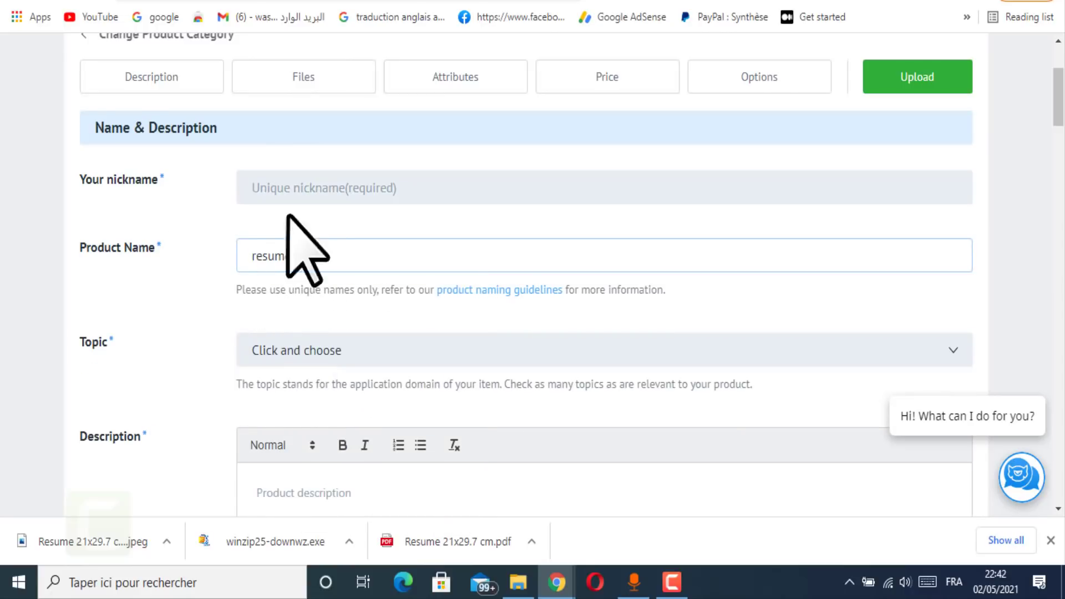
- Enter the seller nickname in the now-empty Your nickname field
click(305, 191)
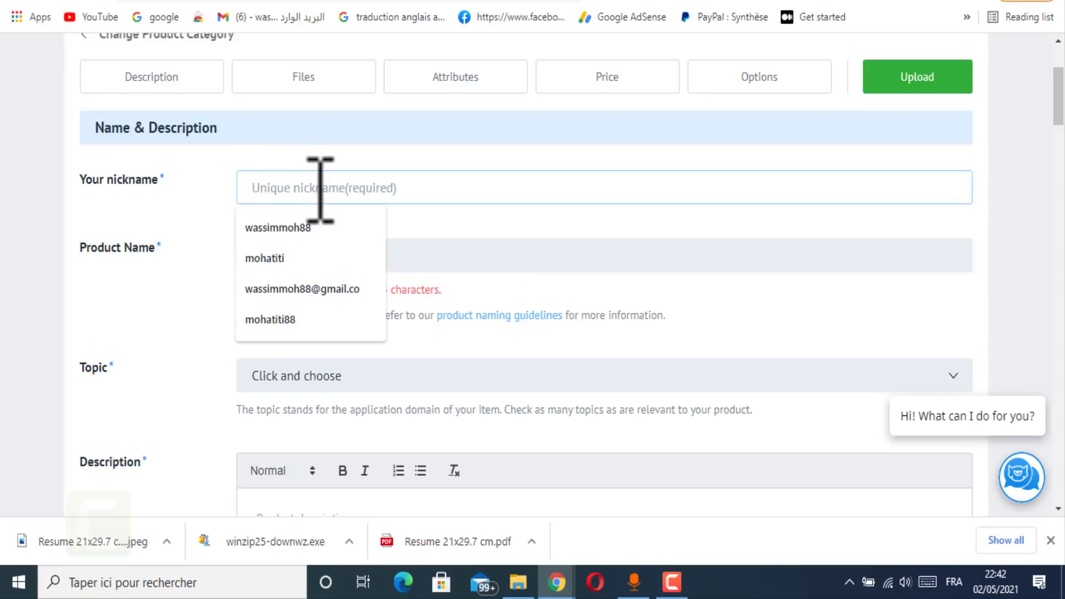
text(honbiss)
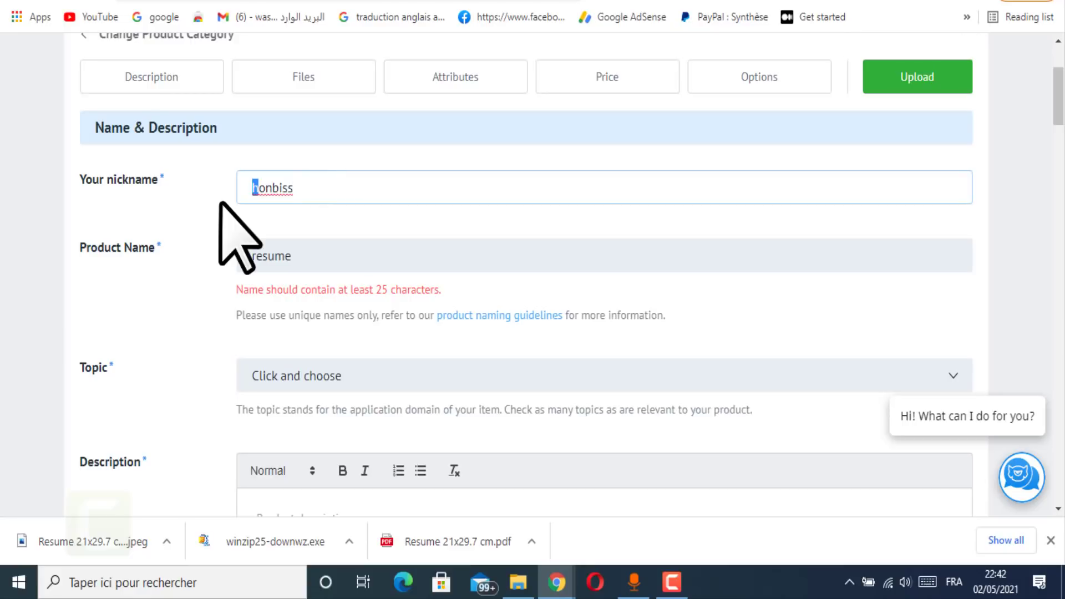
scroll(356, 198, down, 3)
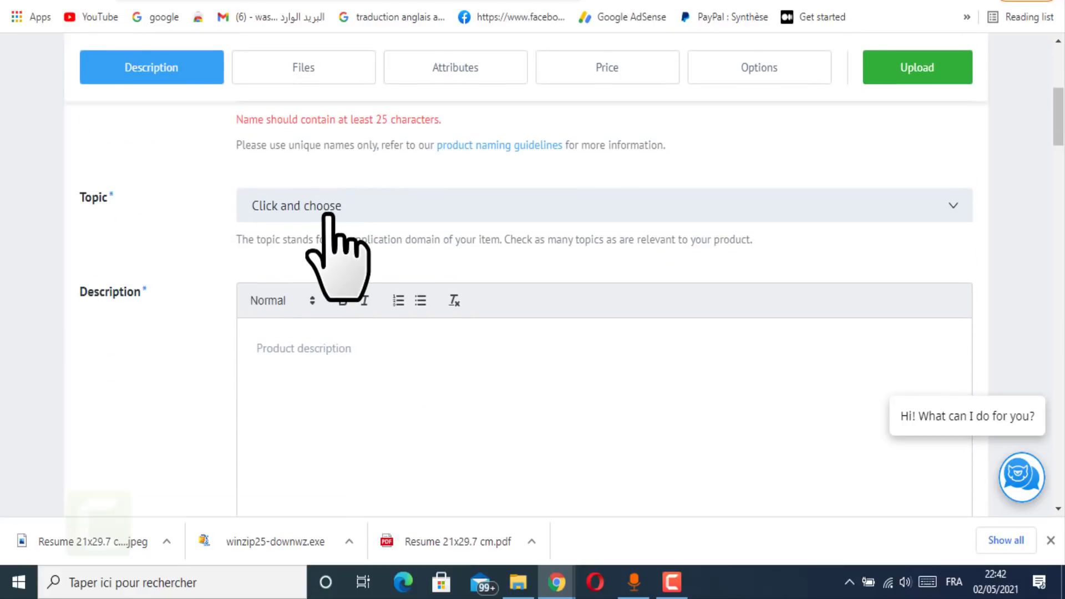
scroll(347, 249, down, 5)
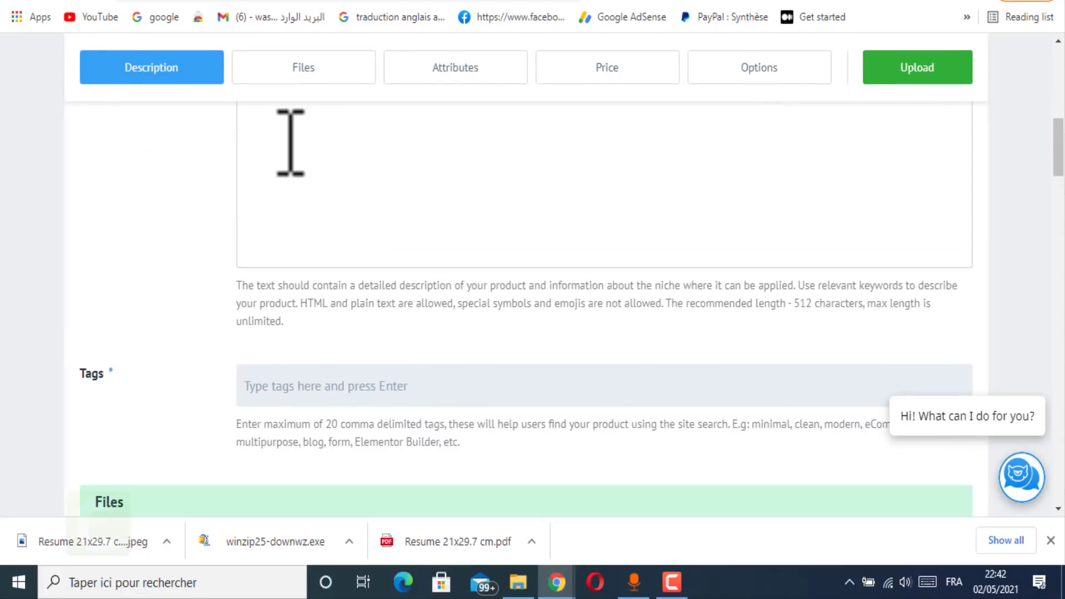
scroll(266, 183, up, 3)
scroll(371, 230, down, 10)
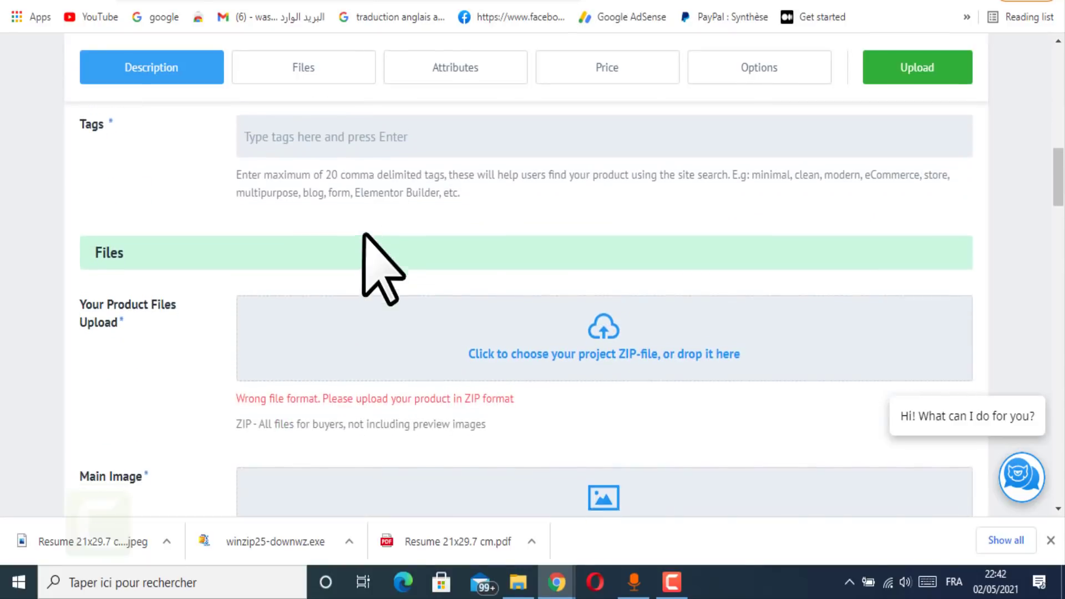
scroll(444, 260, up, 13)
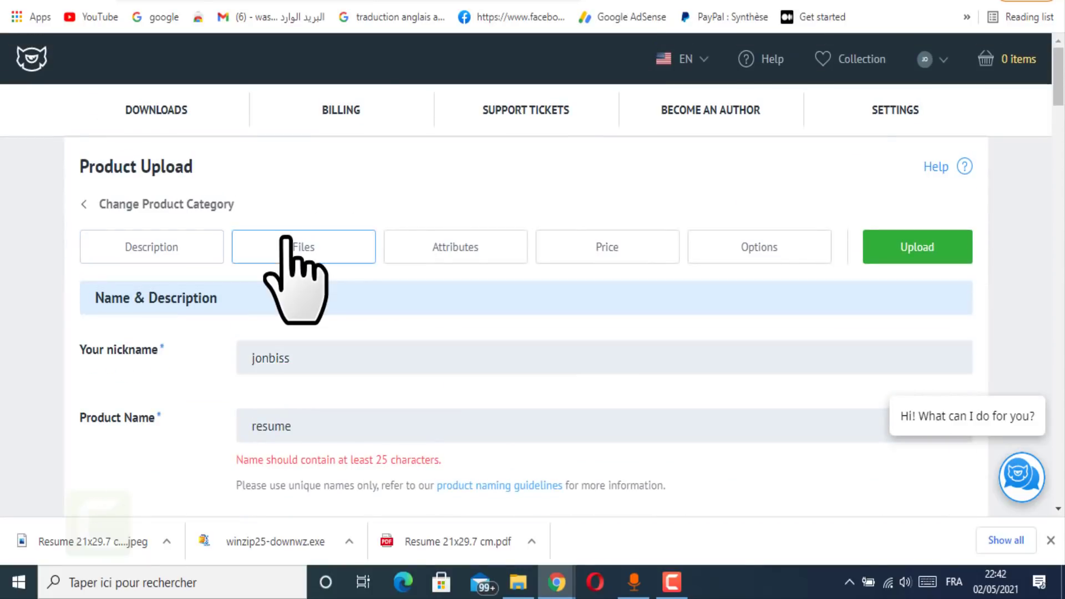
- Upload Resume 21x29.7 cm.zip as the product file in the Files section
click(333, 244)
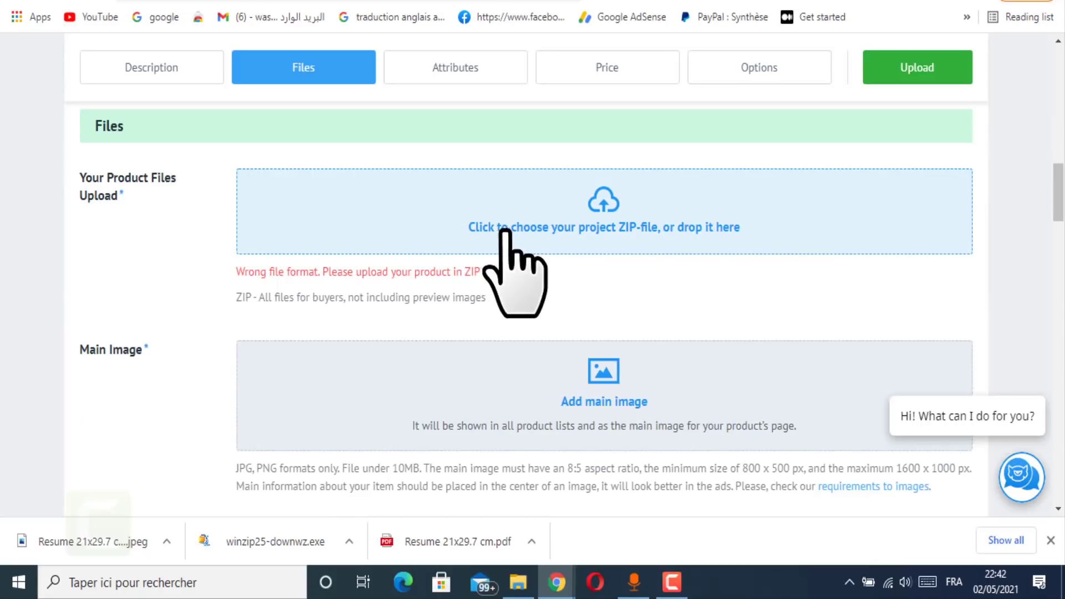
click(572, 232)
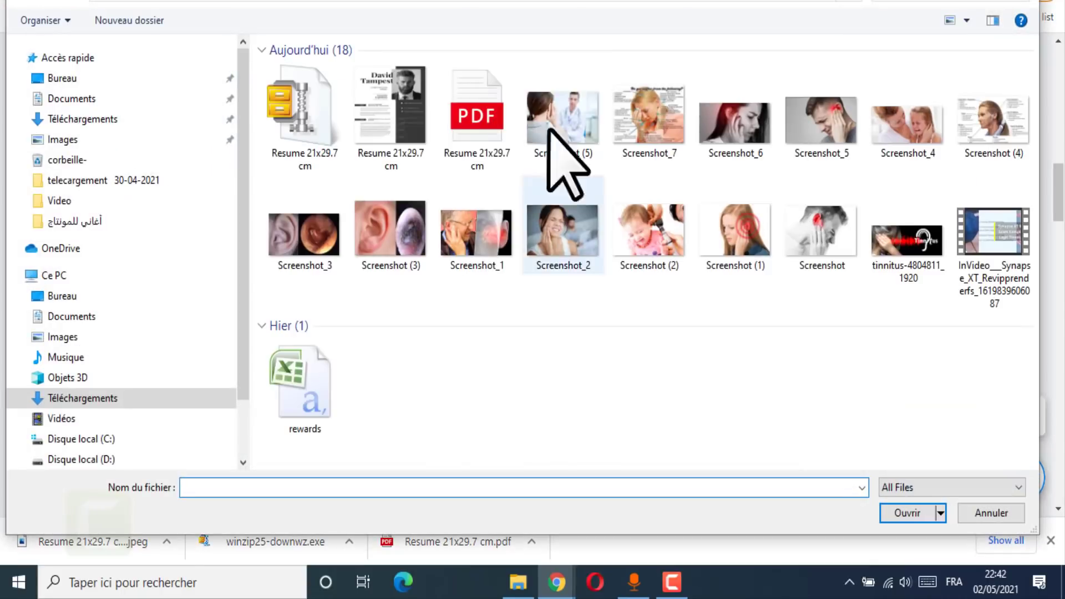
click(292, 161)
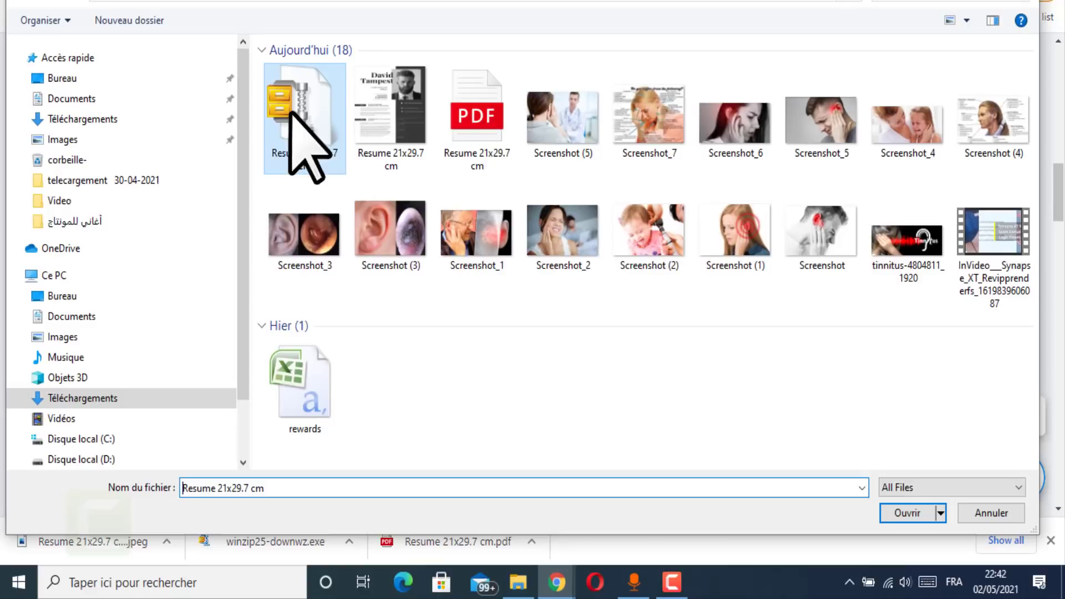
click(910, 509)
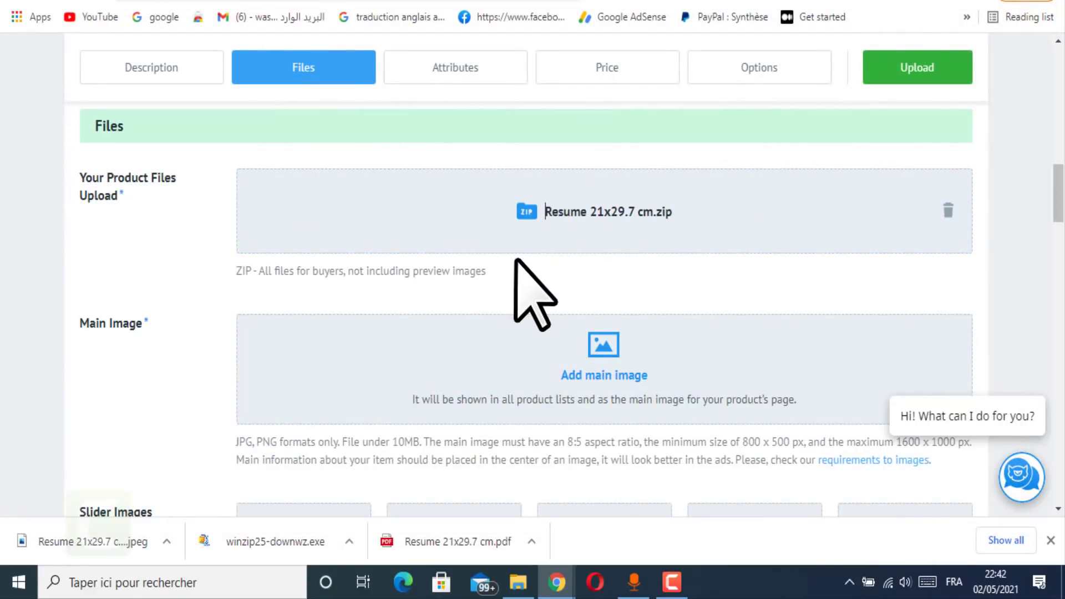
scroll(568, 214, down, 5)
scroll(583, 304, up, 2)
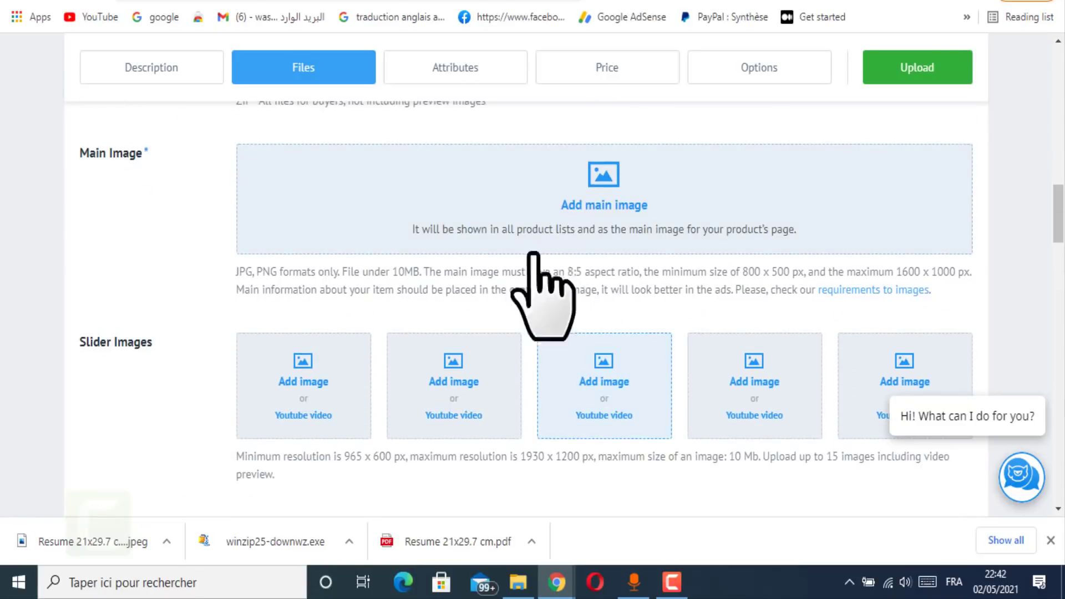
- Try the Resume 21x29.7 cm image as the main image, then return to Crello
click(592, 211)
click(389, 117)
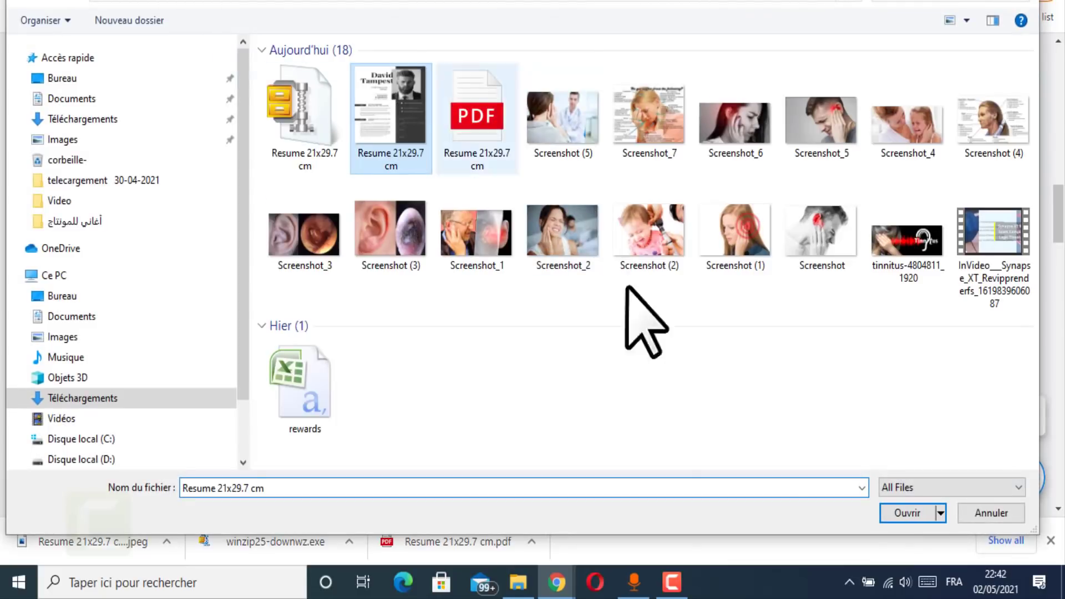
click(890, 512)
click(753, 2)
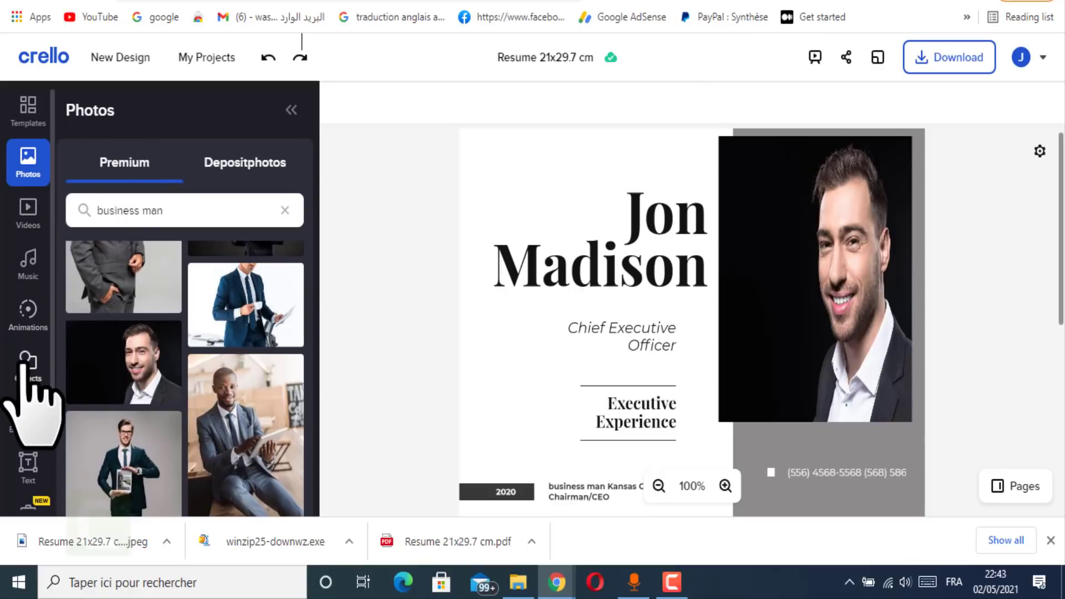
- Apply the blue sales-executive resume template and download the design as a JPG
click(31, 123)
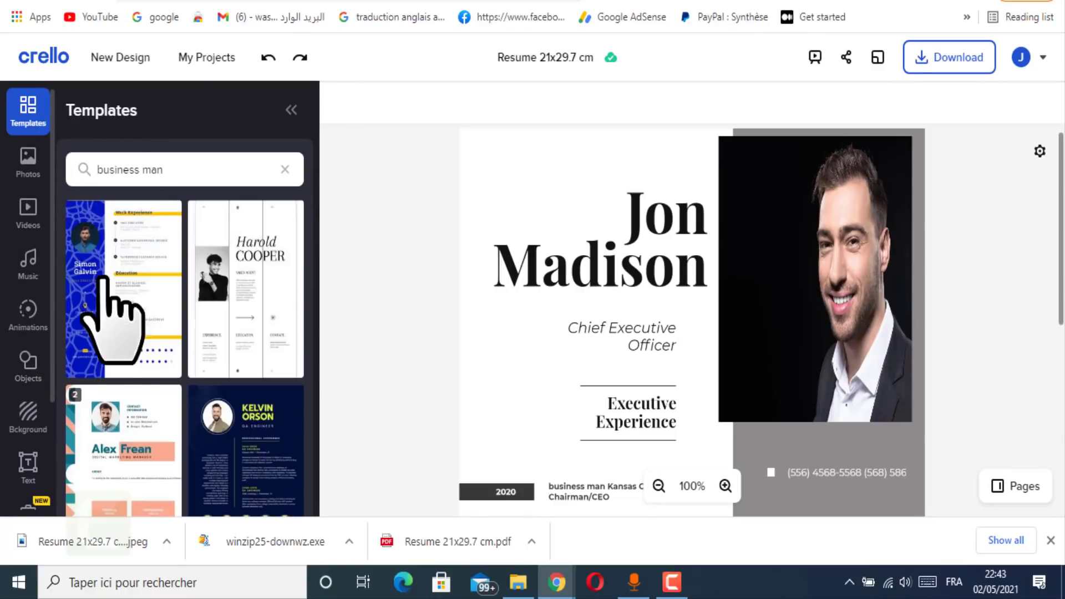
click(165, 295)
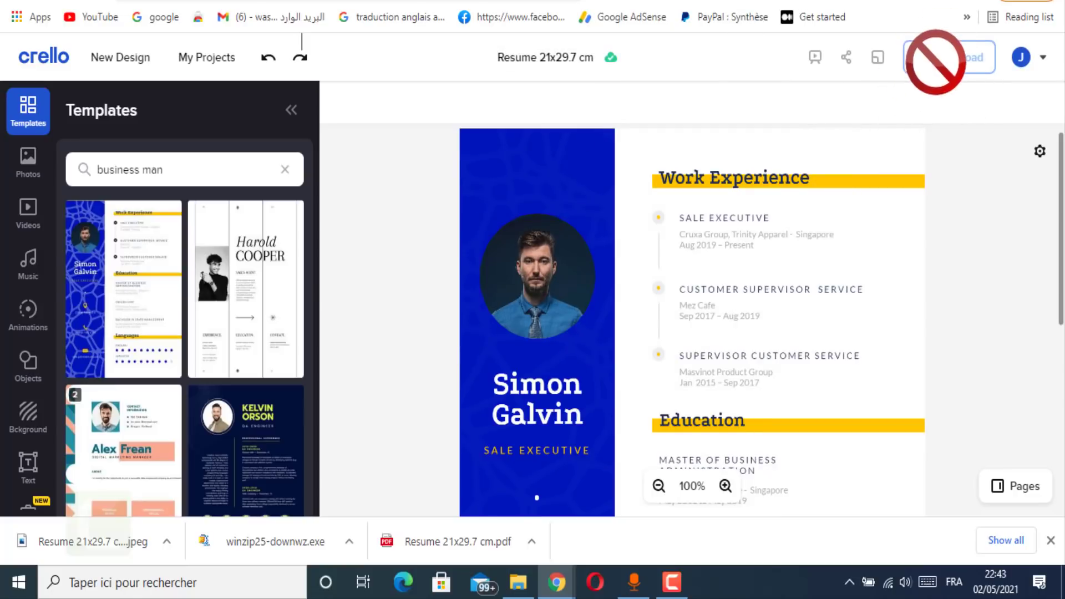
click(923, 55)
click(555, 226)
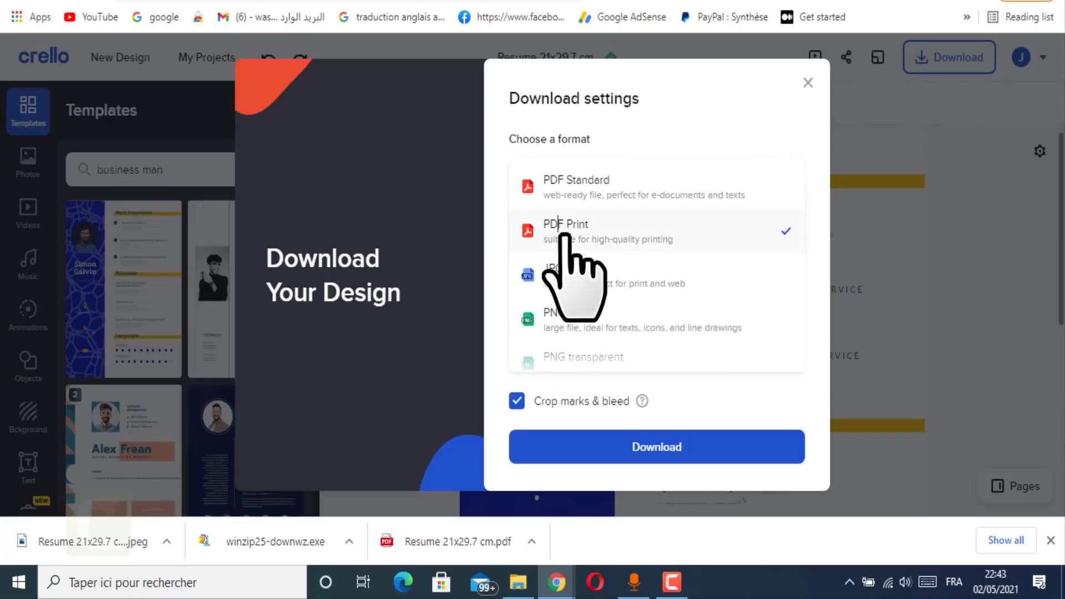
click(553, 271)
click(657, 447)
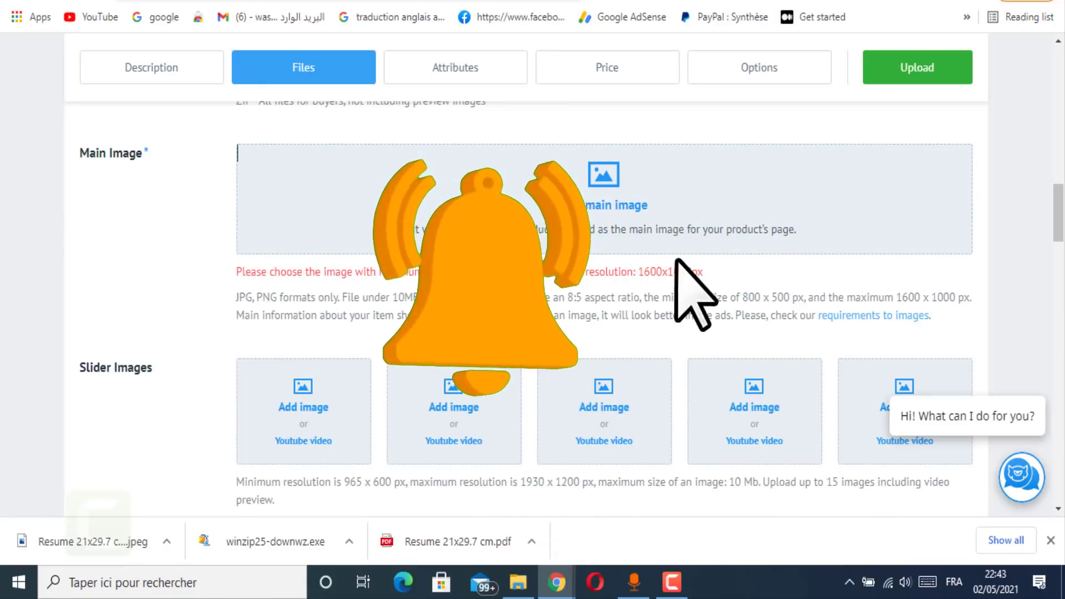
- From the Main Image file picker, open the resume JPG in Paint via Modifier
click(607, 202)
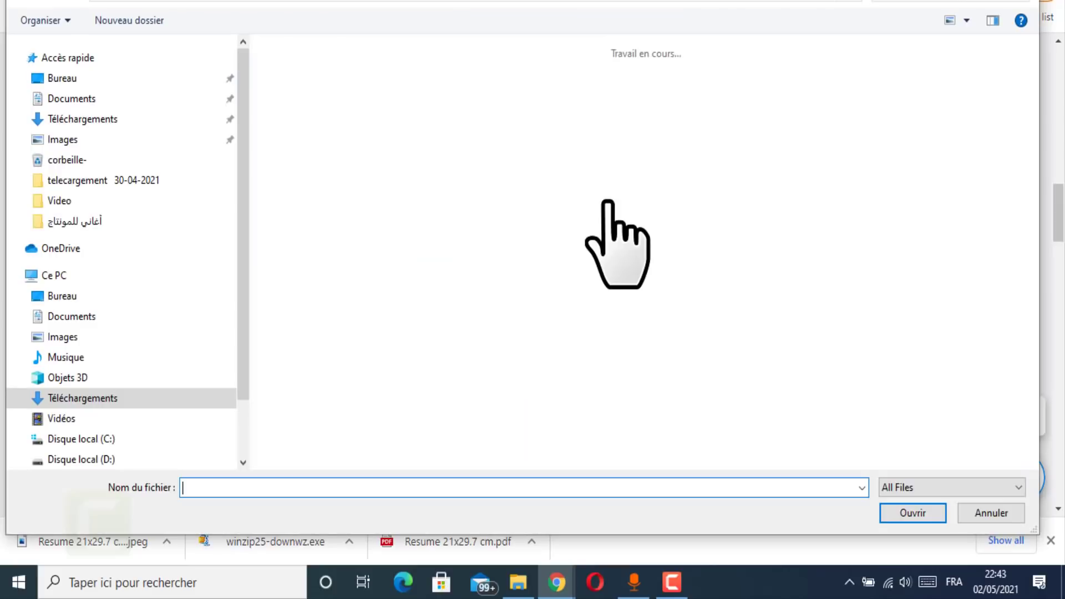
click(392, 124)
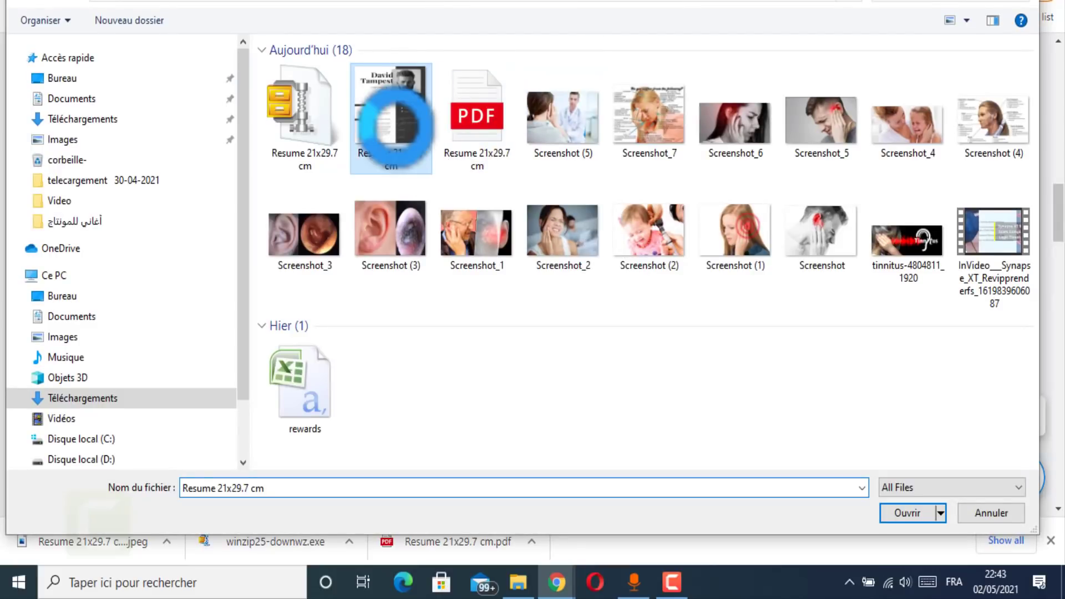
right_click(395, 124)
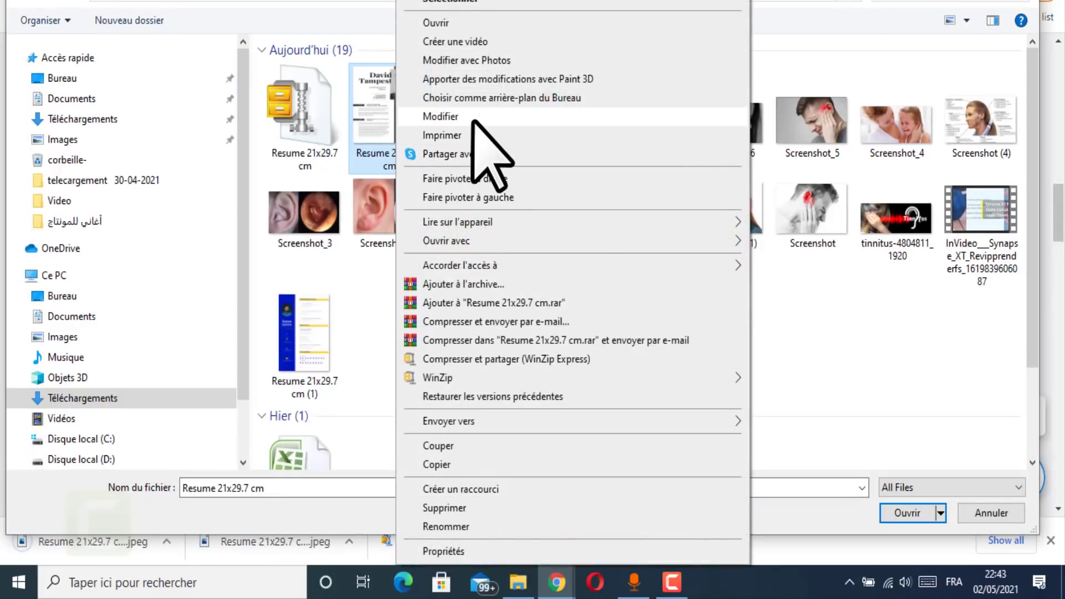
click(474, 117)
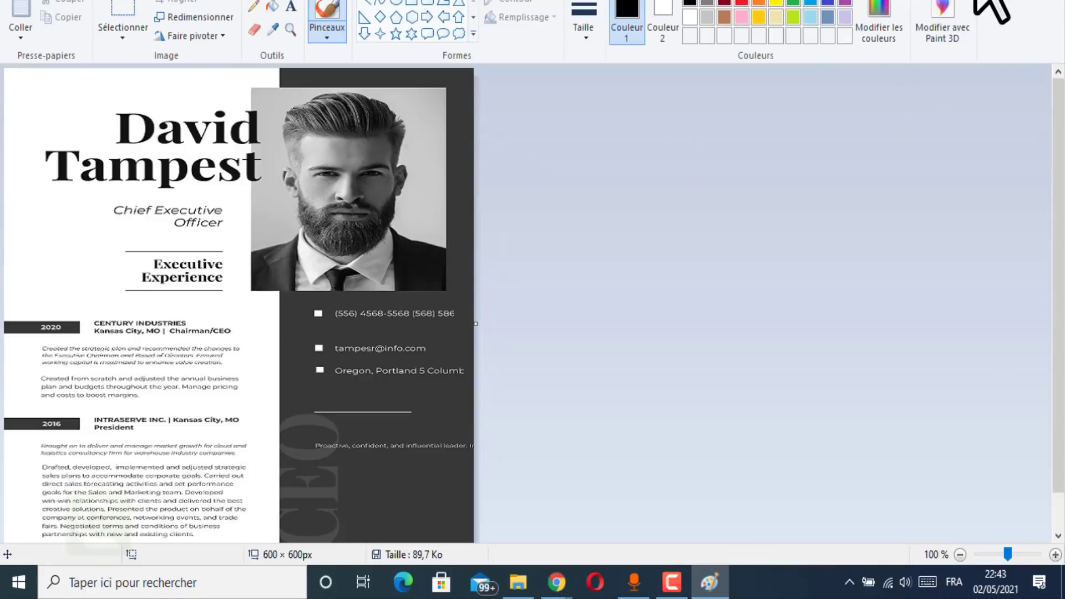
- Close the file picker and resize the resume image in Paint to 1600 × 1000 pixels, proportions unlocked
click(979, 3)
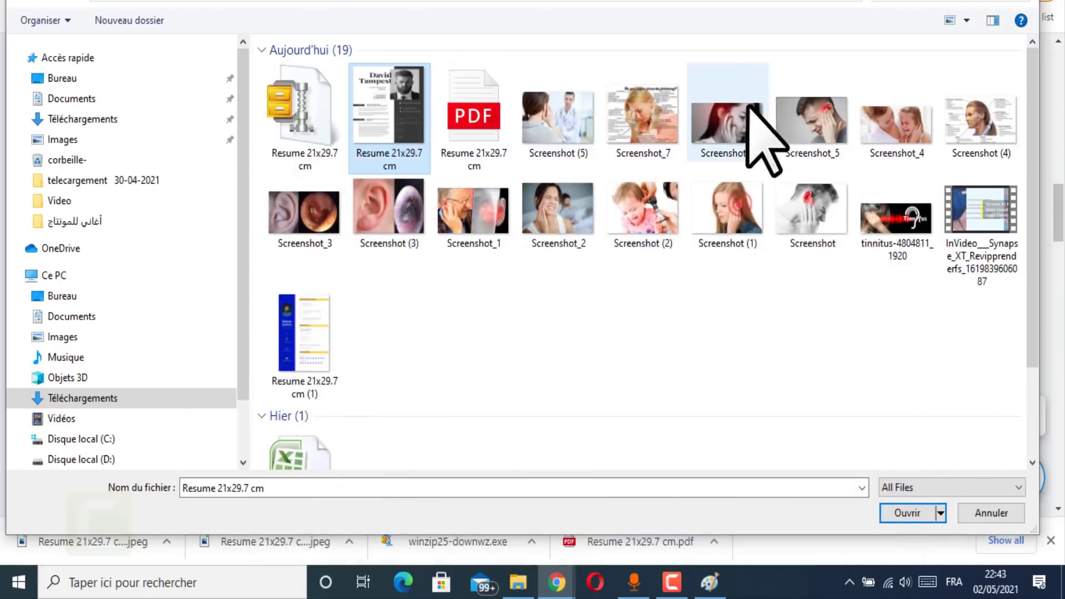
click(1026, 3)
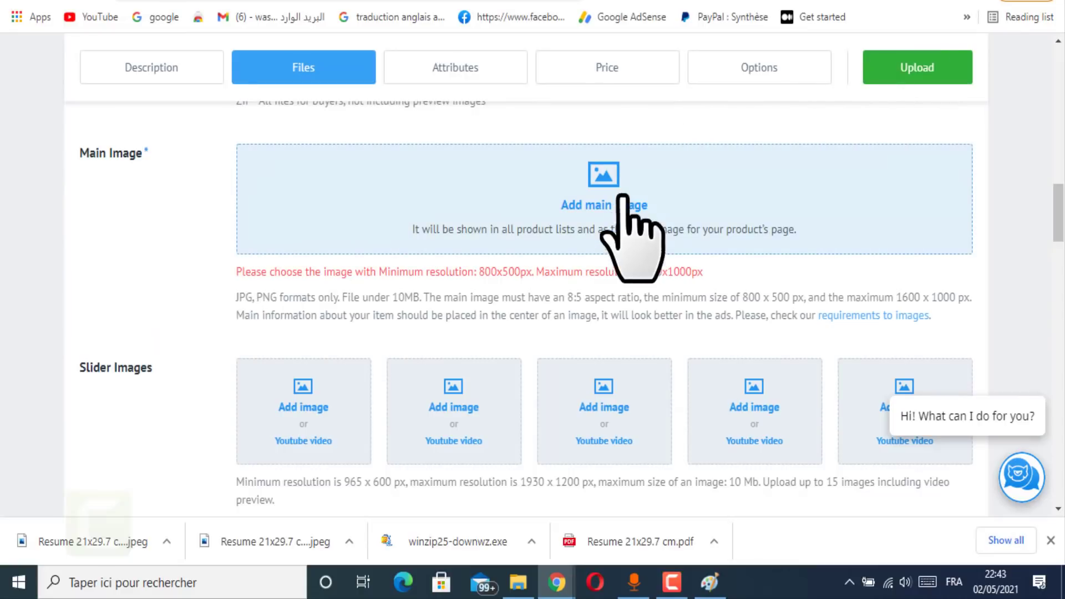
click(708, 583)
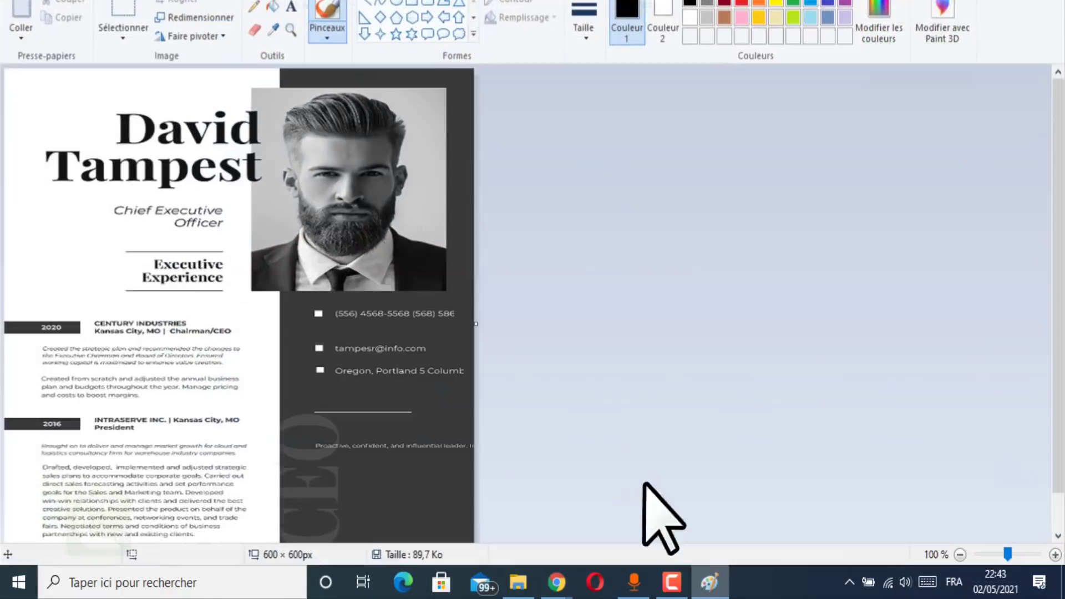
click(189, 17)
click(174, 79)
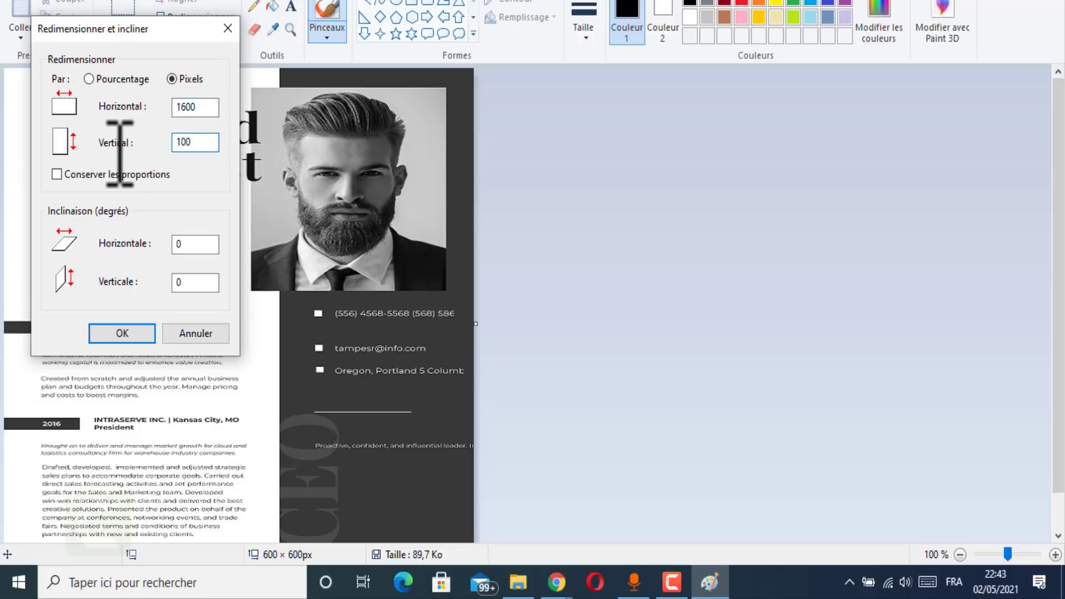
click(117, 334)
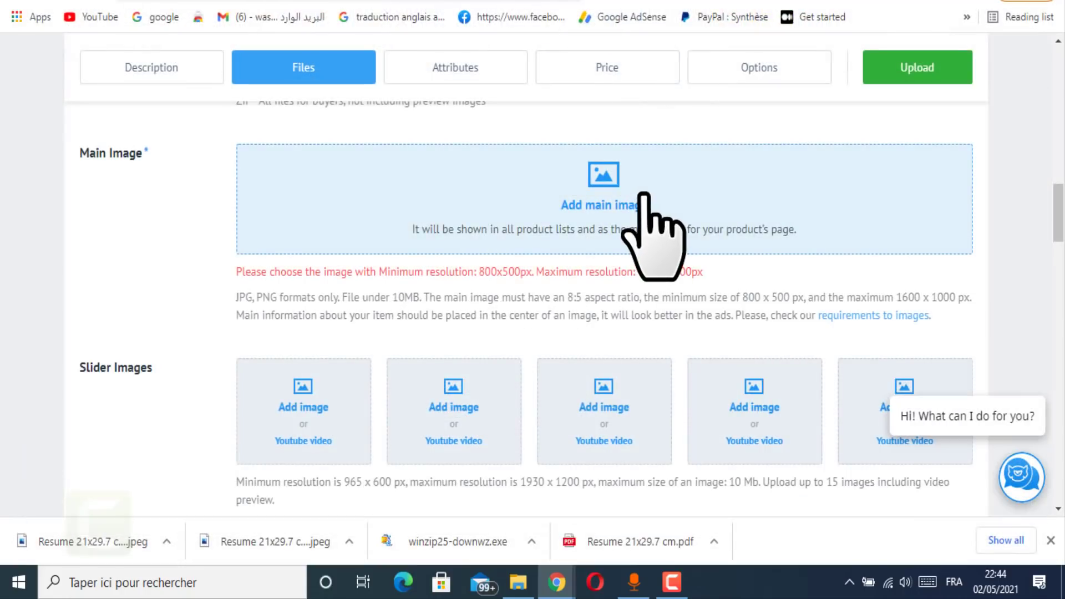
- Upload the resized Resume 21x29.7 cm image as the main image
click(644, 195)
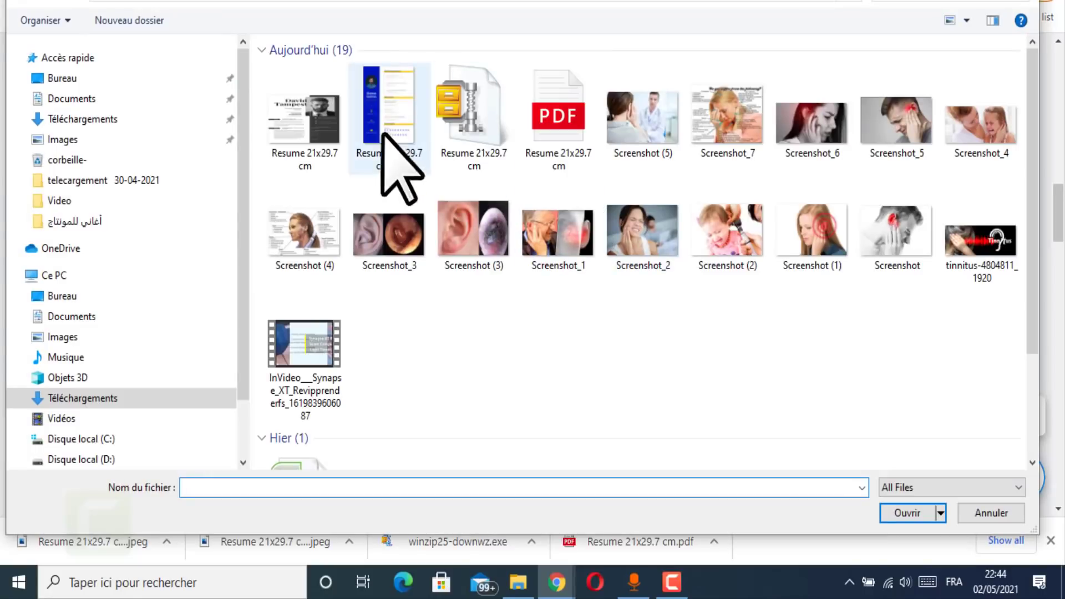
click(326, 136)
click(905, 513)
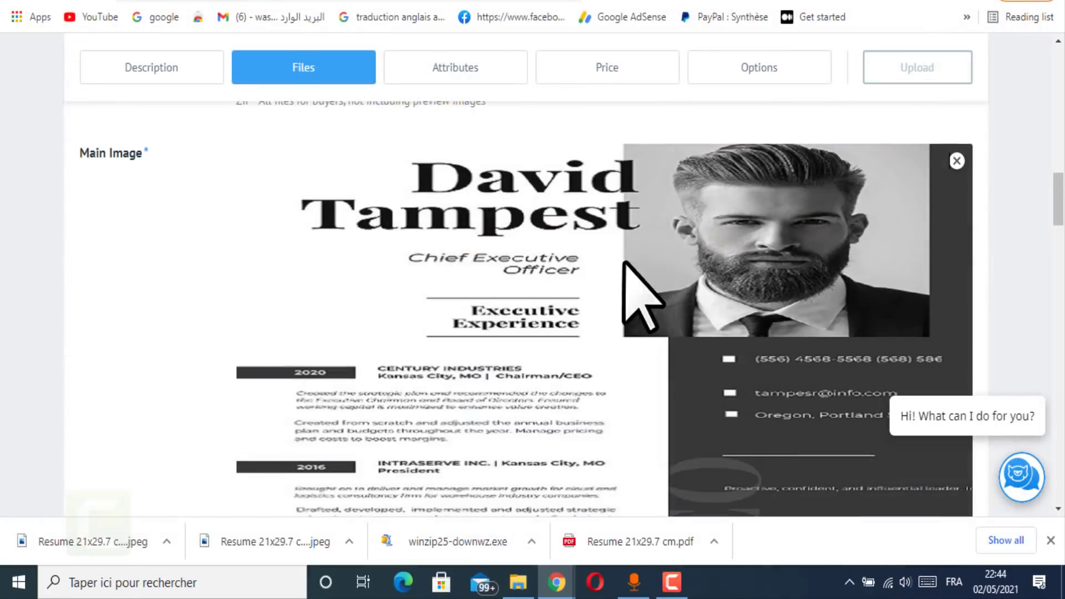
scroll(756, 321, down, 8)
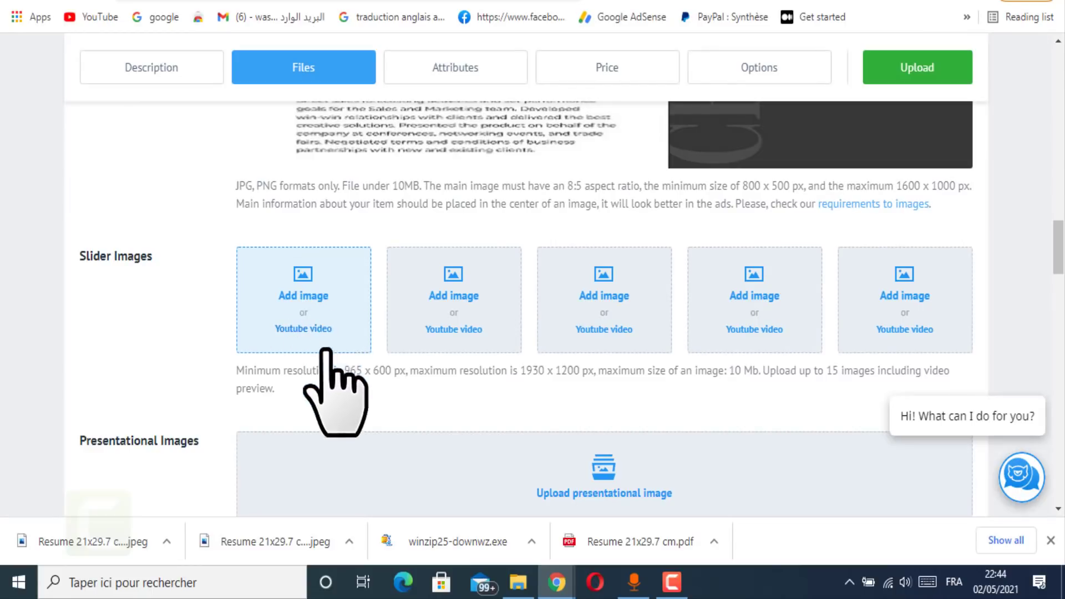
- Try Resume 21x29.7 cm (1) as the first slider image, then reselect it after rejection
click(320, 308)
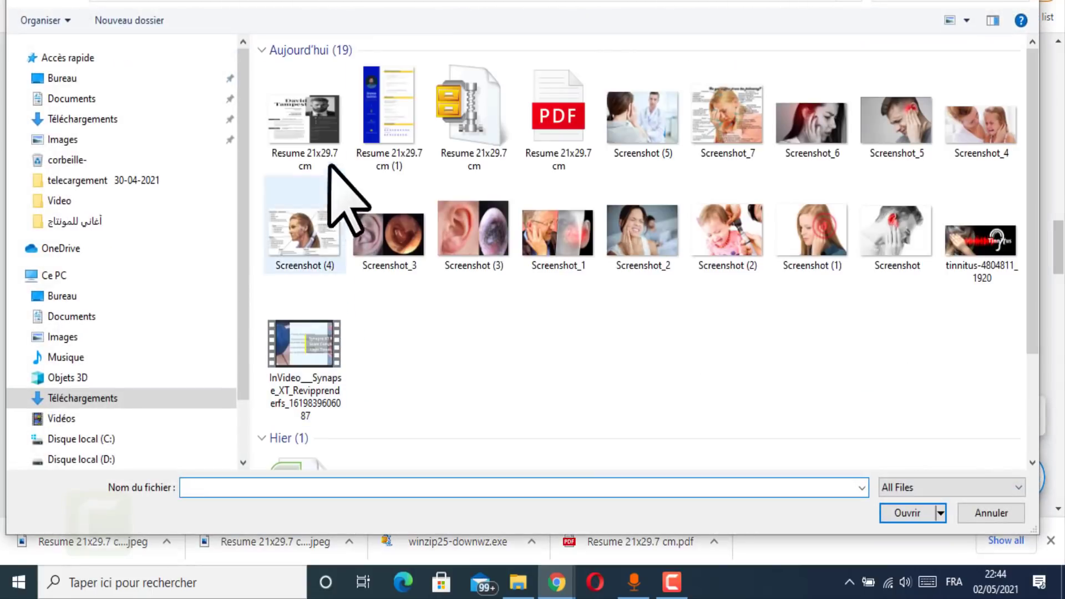
click(371, 138)
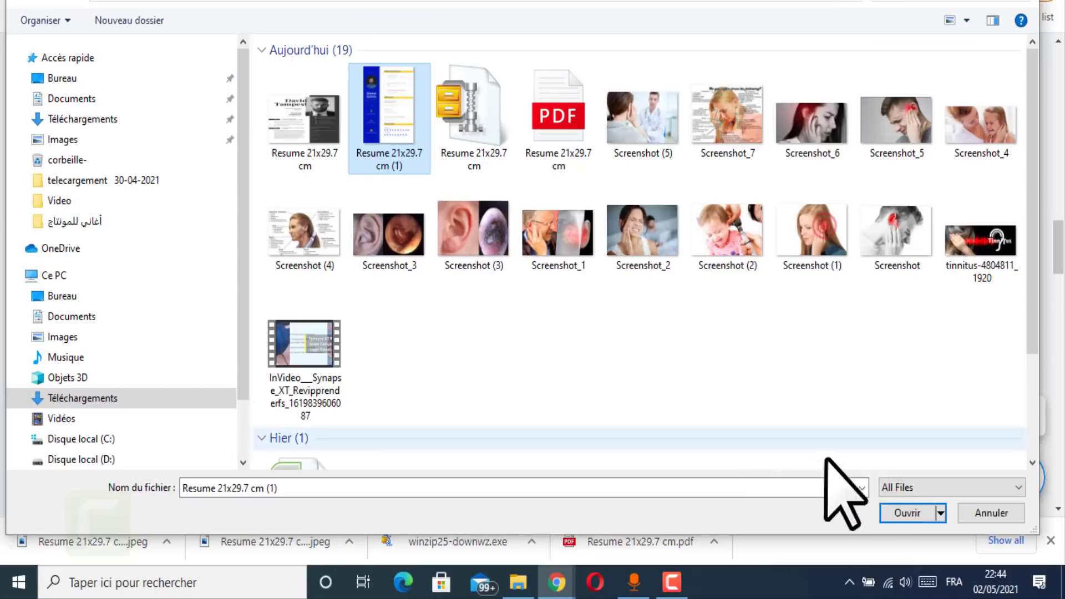
click(905, 513)
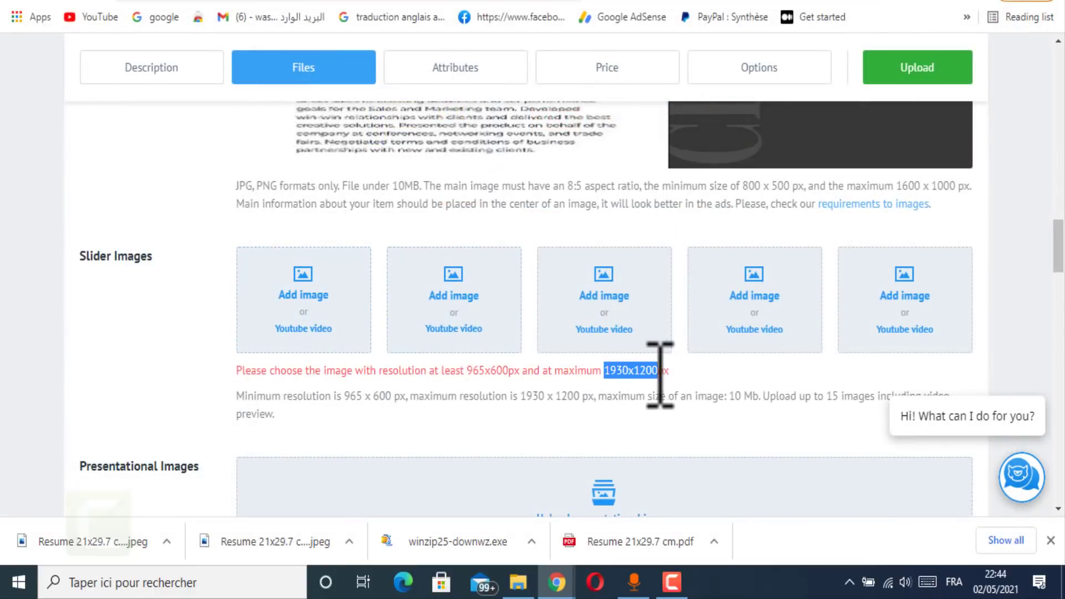
click(301, 299)
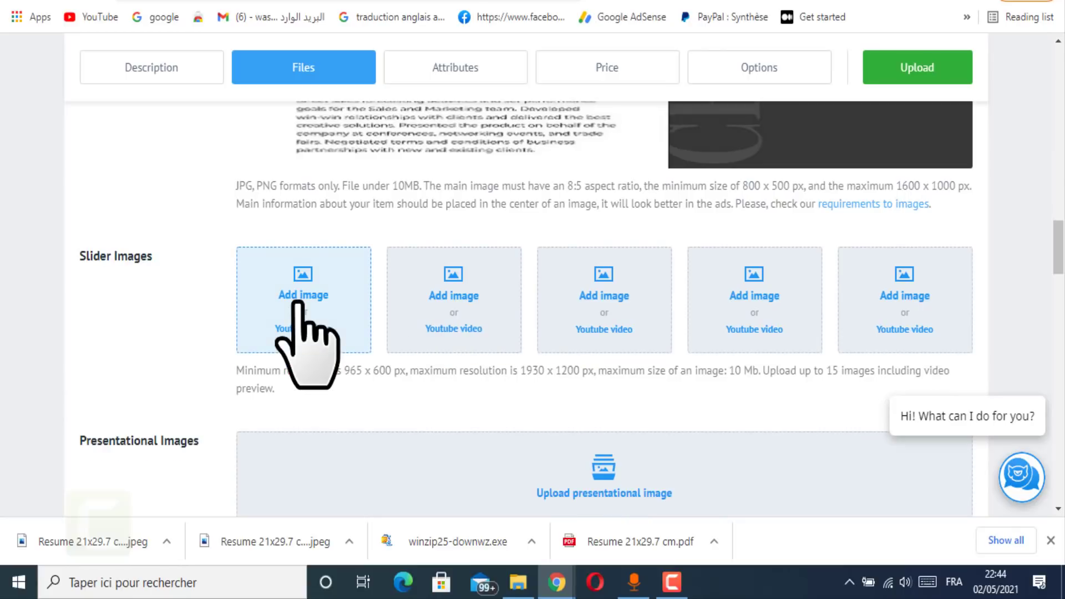
click(396, 131)
- Open Resume 21x29.7 cm (1) in Paint and resize it to 1200 × 841 pixels
right_click(401, 136)
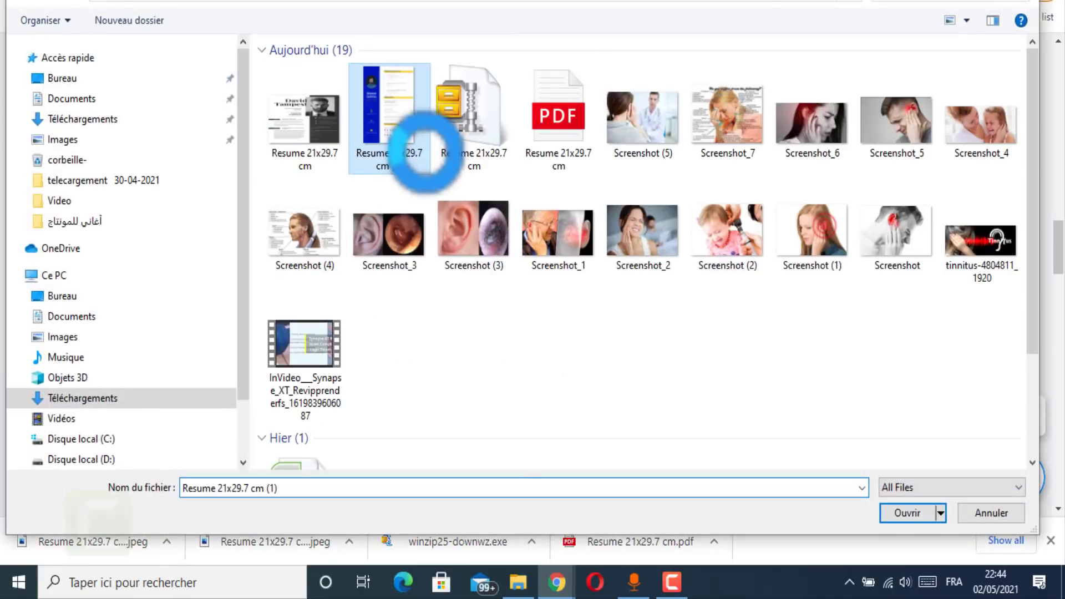
click(443, 116)
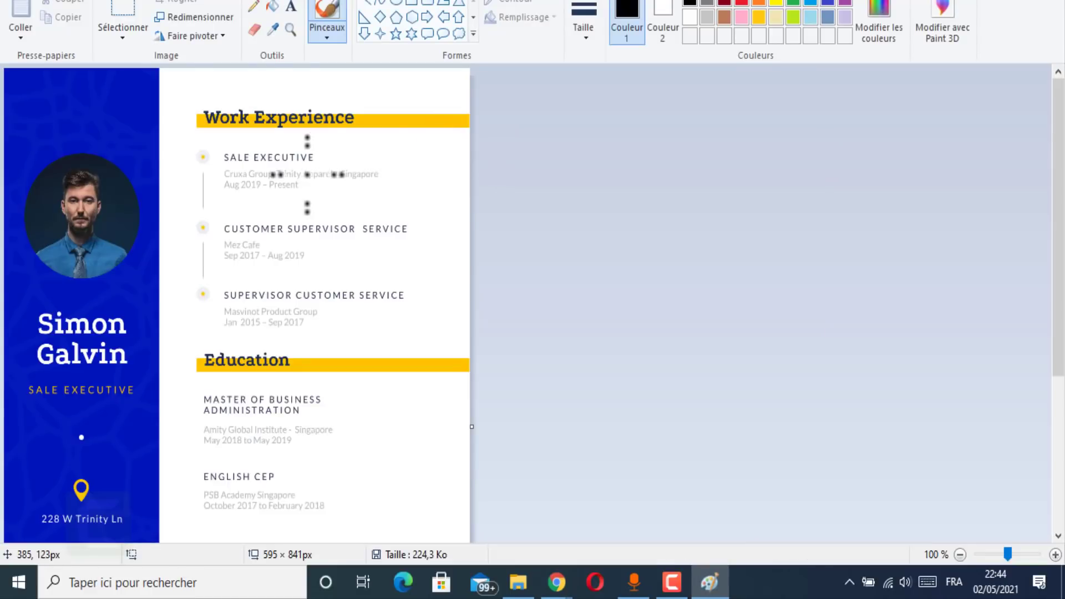
click(188, 17)
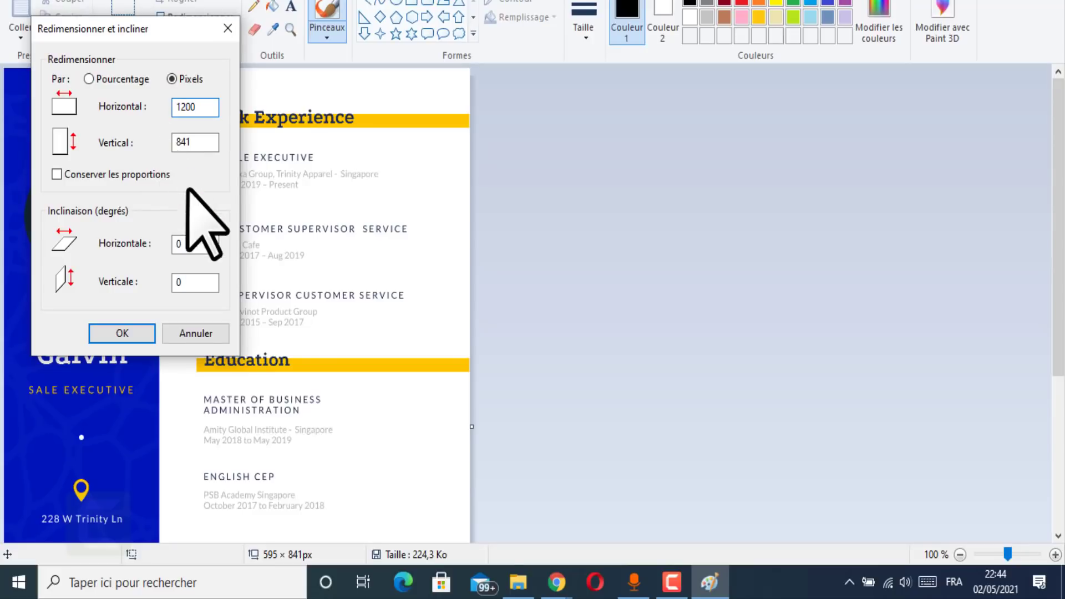
click(671, 581)
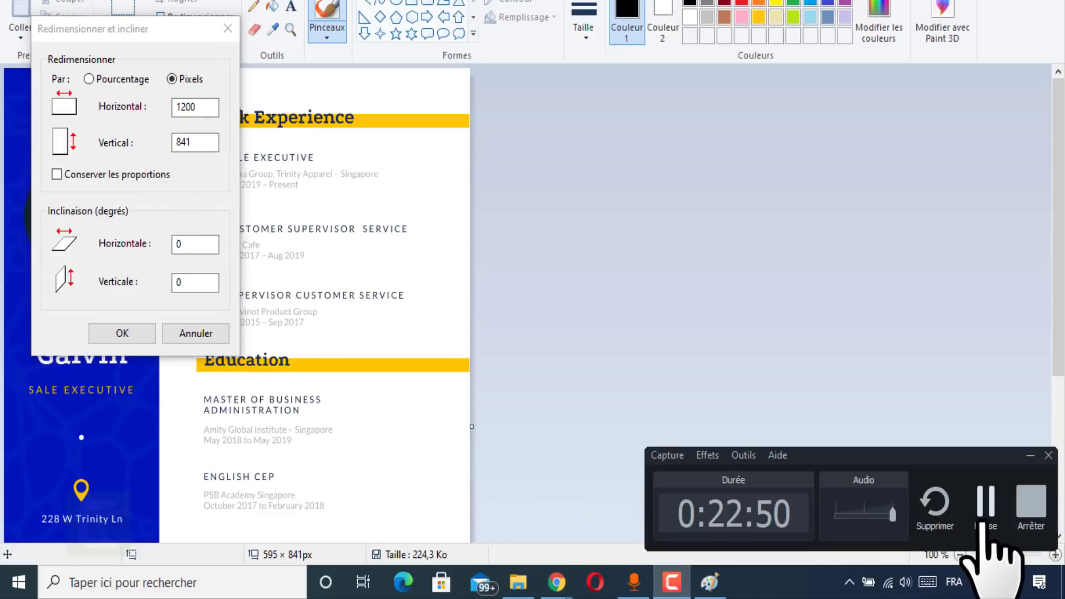
click(984, 505)
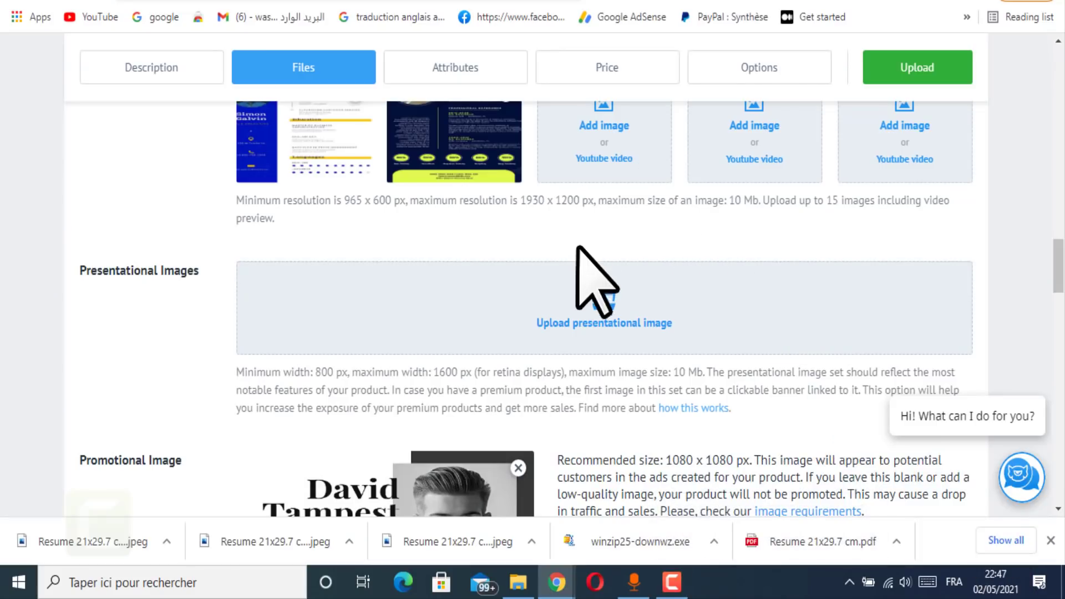
scroll(577, 247, up, 2)
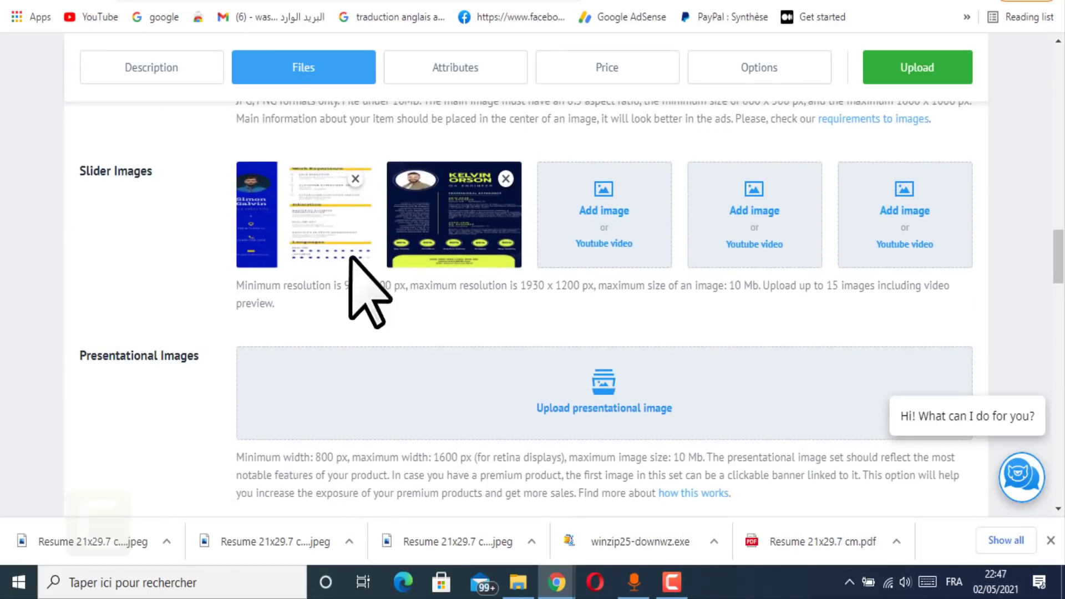
- Upload Resume 21x29.7 cm as a presentational image
scroll(580, 316, down, 2)
click(590, 295)
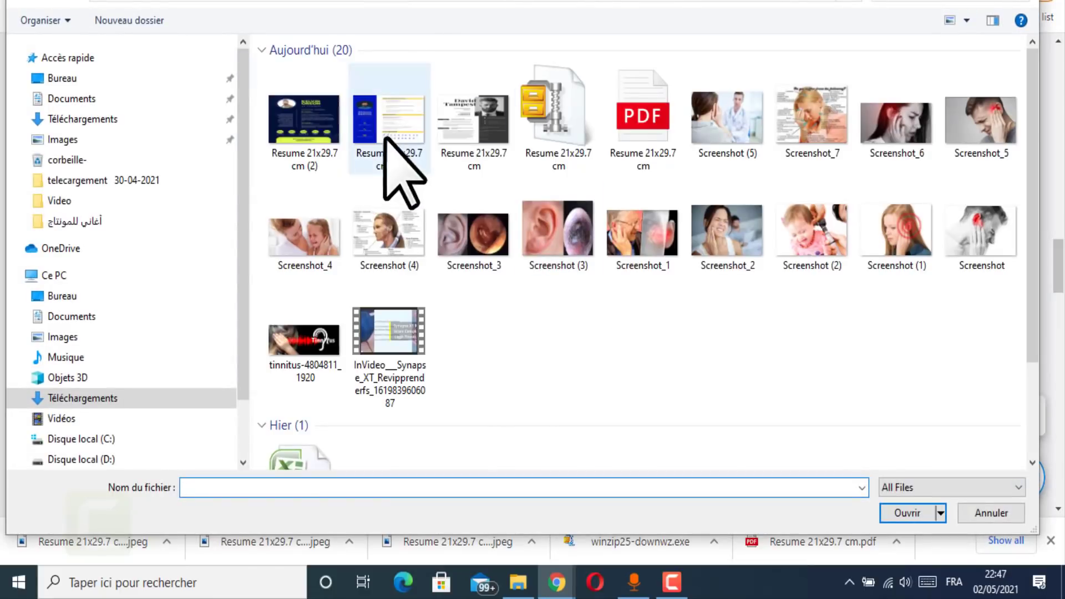
click(469, 130)
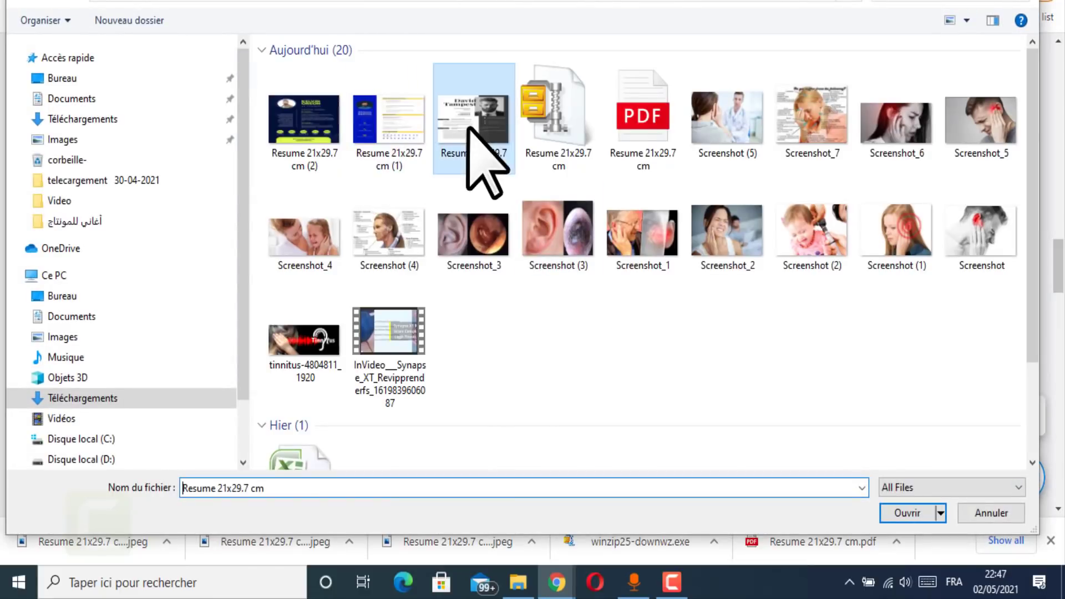
click(894, 516)
- Upload Resume 21x29.7 cm (2) as a second presentational image
scroll(606, 392, down, 5)
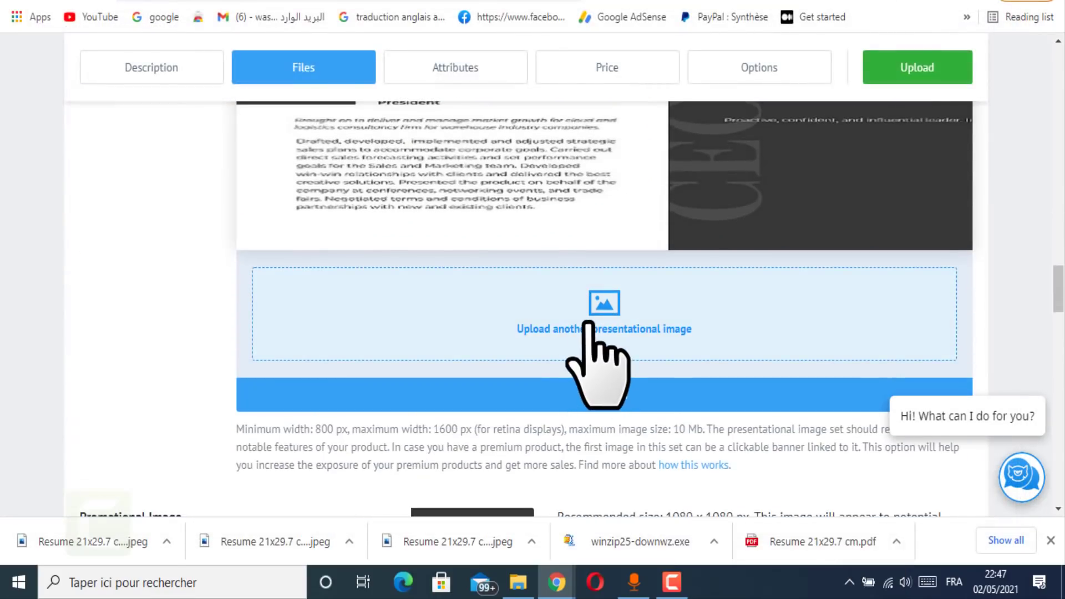
click(588, 323)
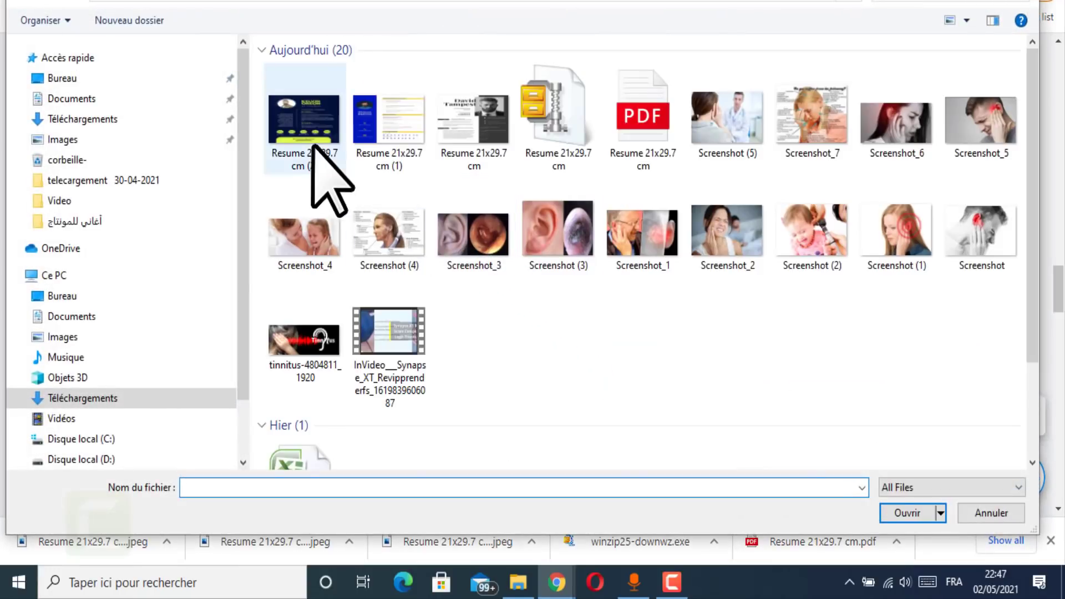
click(319, 162)
click(893, 512)
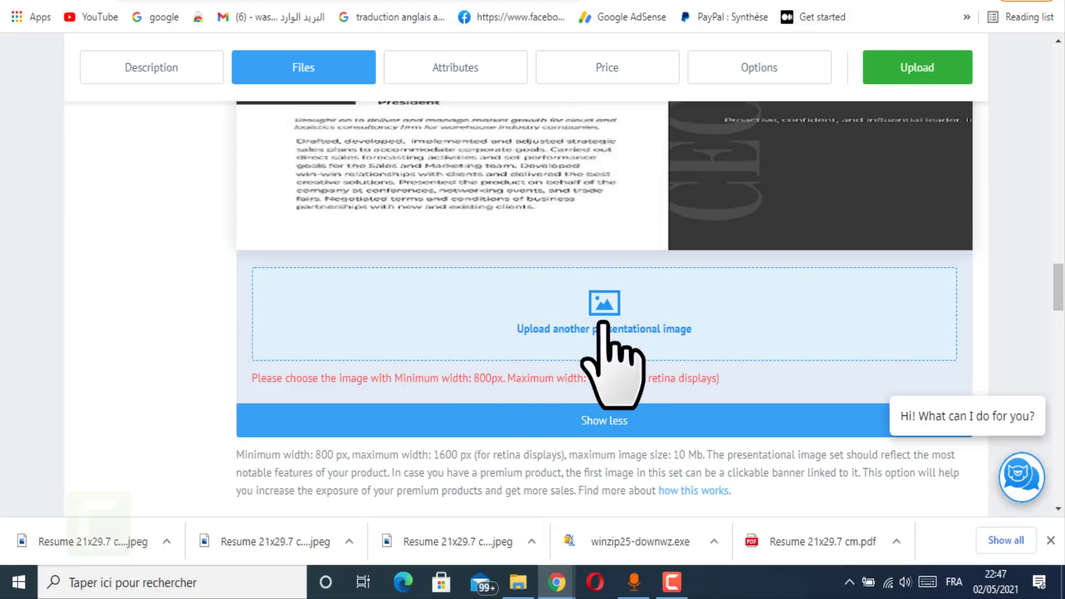
scroll(595, 328, down, 5)
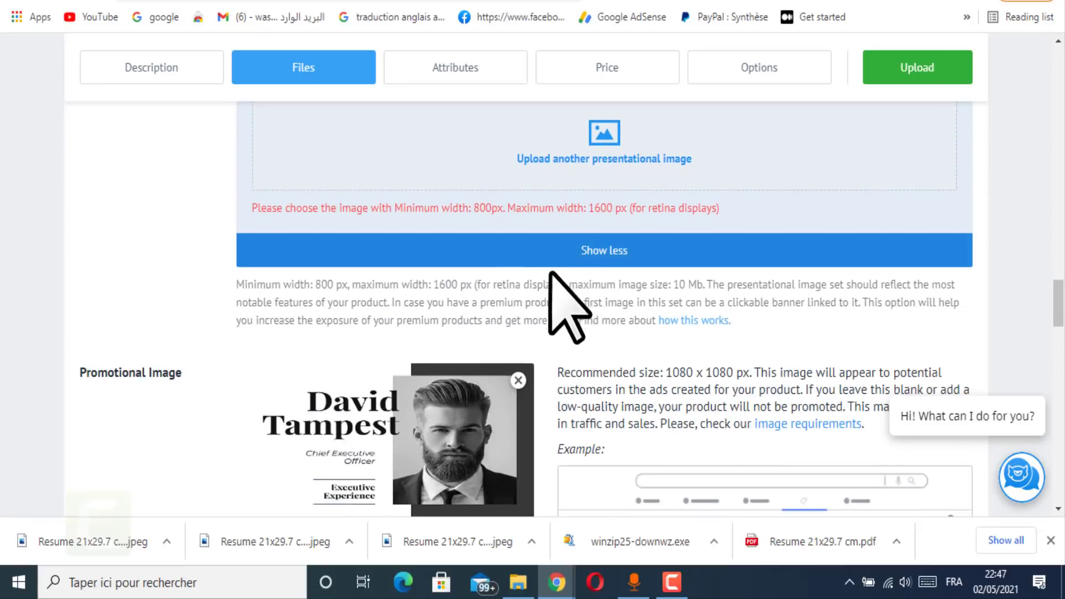
scroll(562, 283, up, 2)
scroll(564, 281, down, 4)
scroll(563, 294, up, 4)
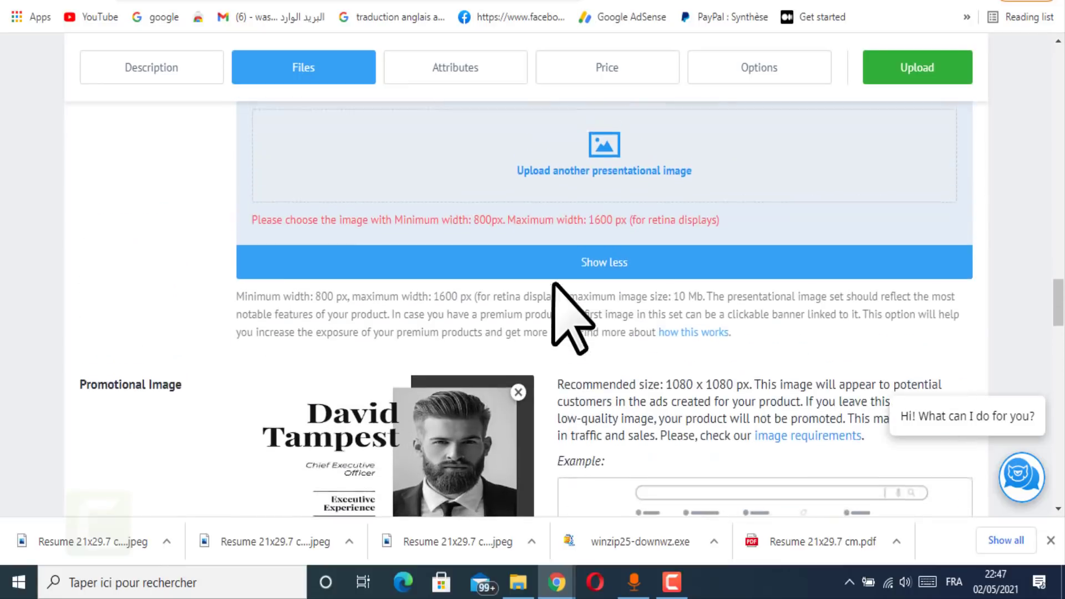
scroll(563, 314, down, 5)
scroll(571, 316, down, 8)
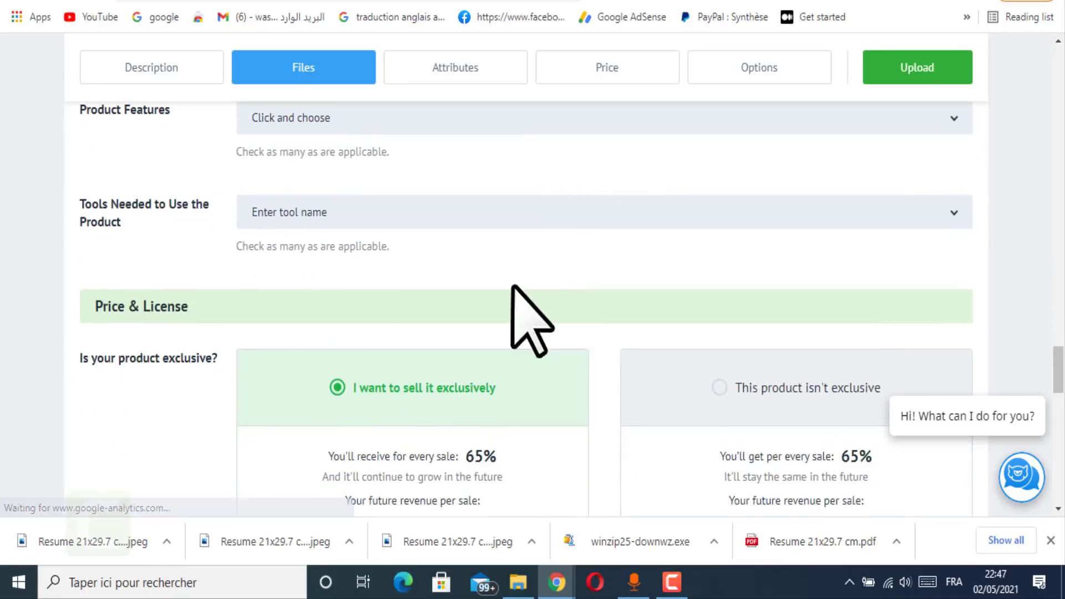
- Open and close the required-tools list on the upload form without choosing anything
scroll(528, 321, up, 2)
click(338, 298)
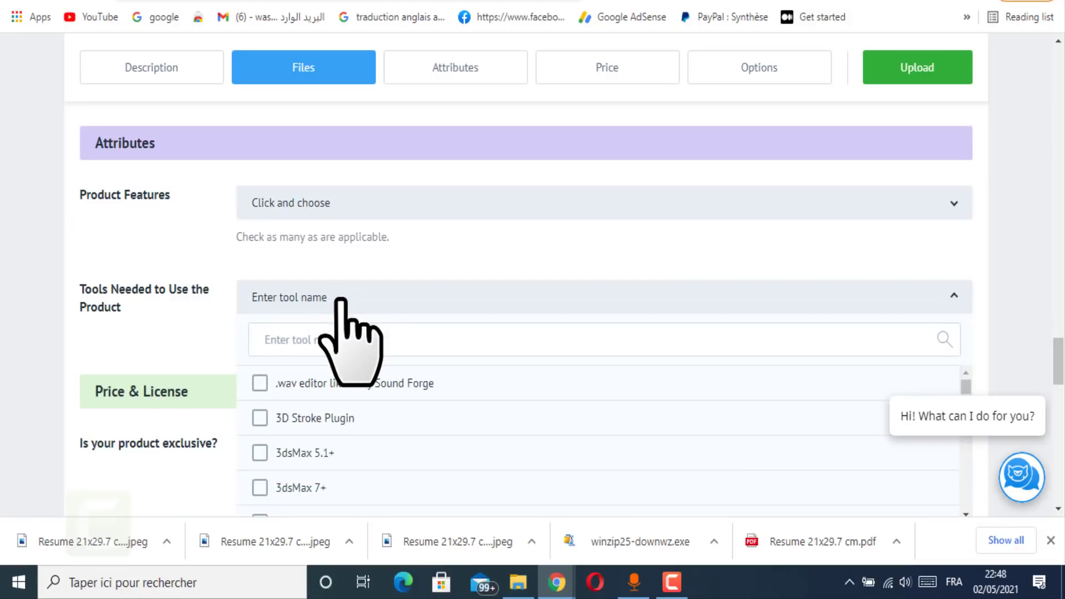
click(339, 299)
scroll(341, 303, down, 8)
scroll(341, 302, up, 6)
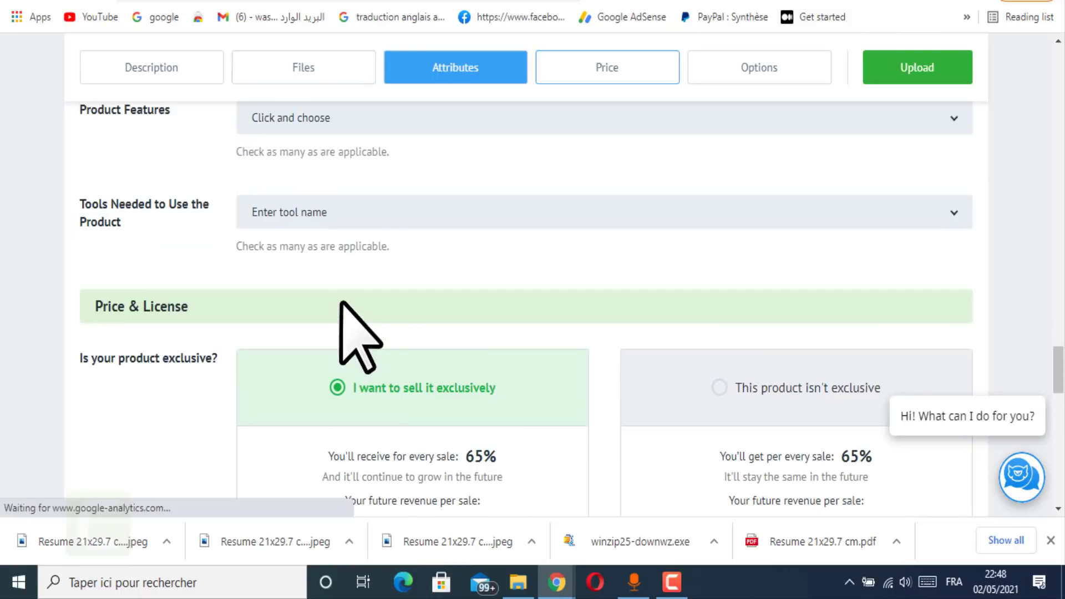
scroll(341, 302, down, 5)
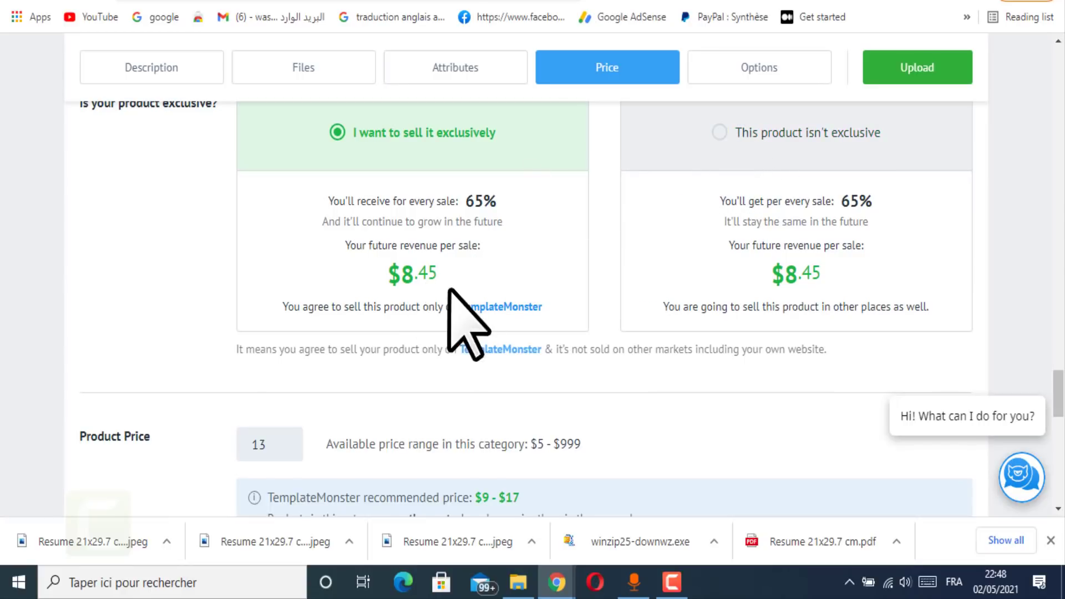
scroll(468, 324, down, 3)
scroll(517, 335, down, 2)
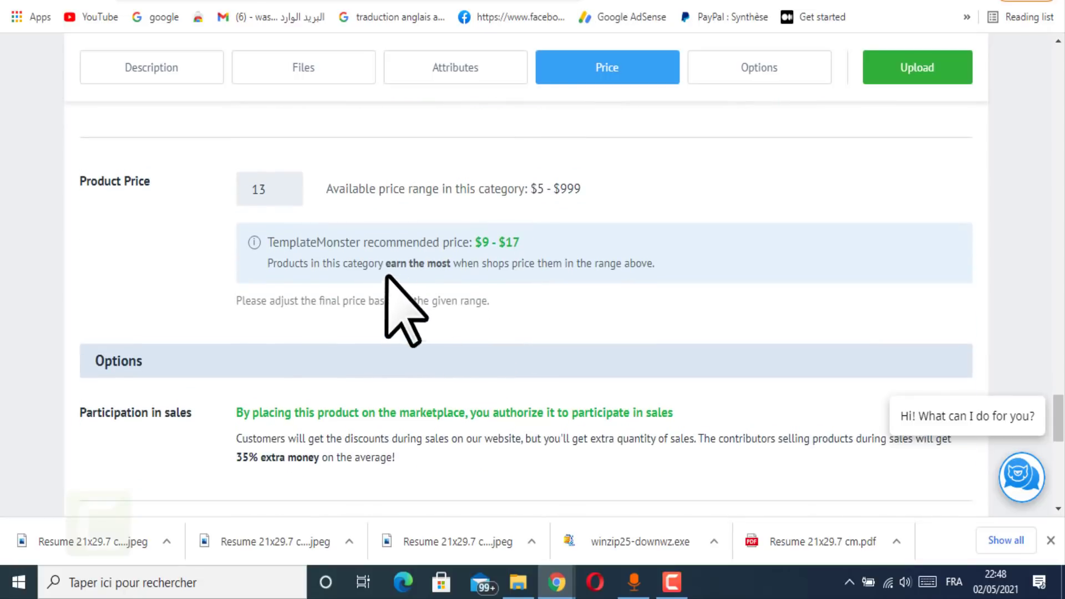
scroll(408, 319, down, 10)
scroll(405, 333, up, 3)
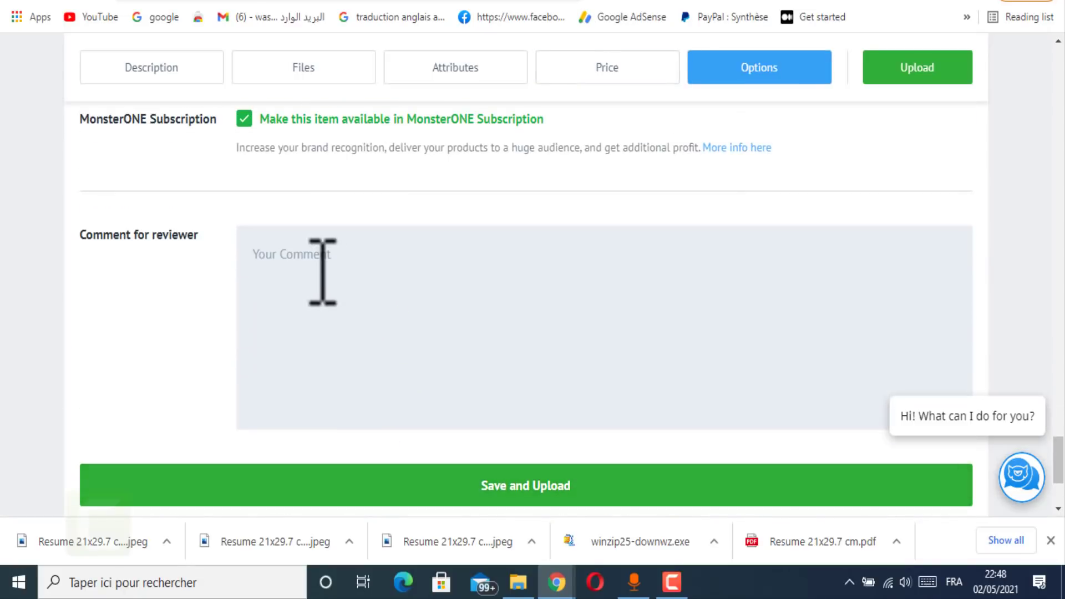
- Click the reviewer comment field, then jump back to the name and description section
click(322, 271)
scroll(438, 290, up, 15)
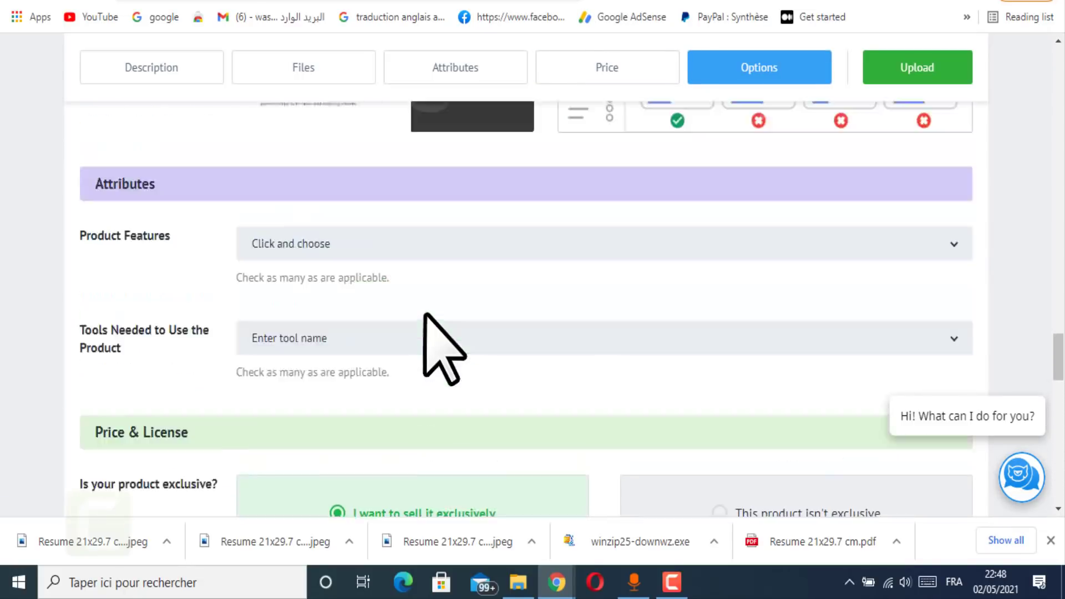
scroll(424, 314, up, 5)
click(142, 75)
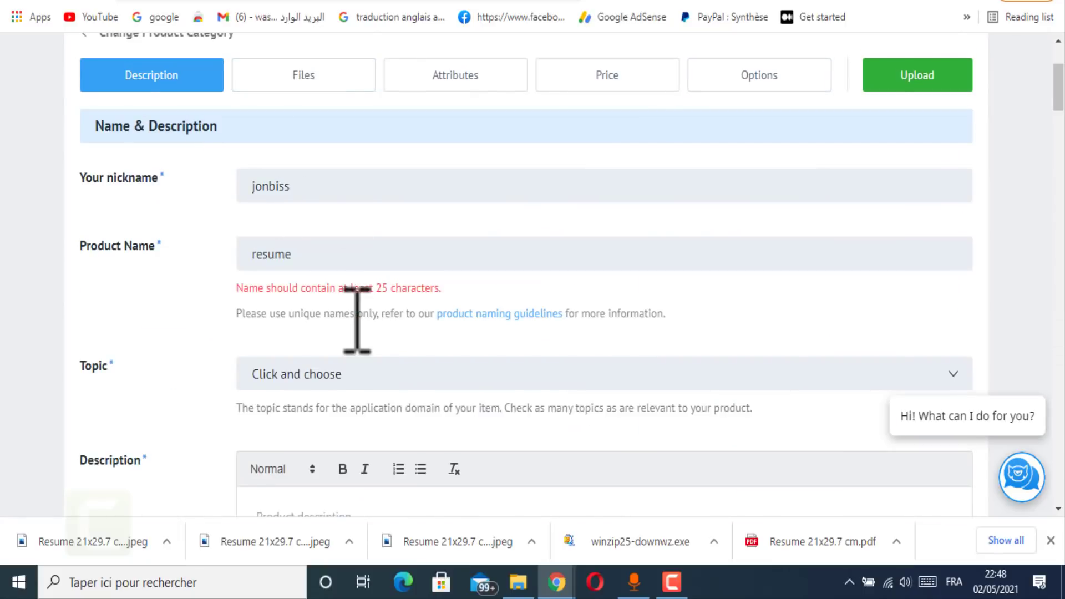
scroll(357, 320, down, 2)
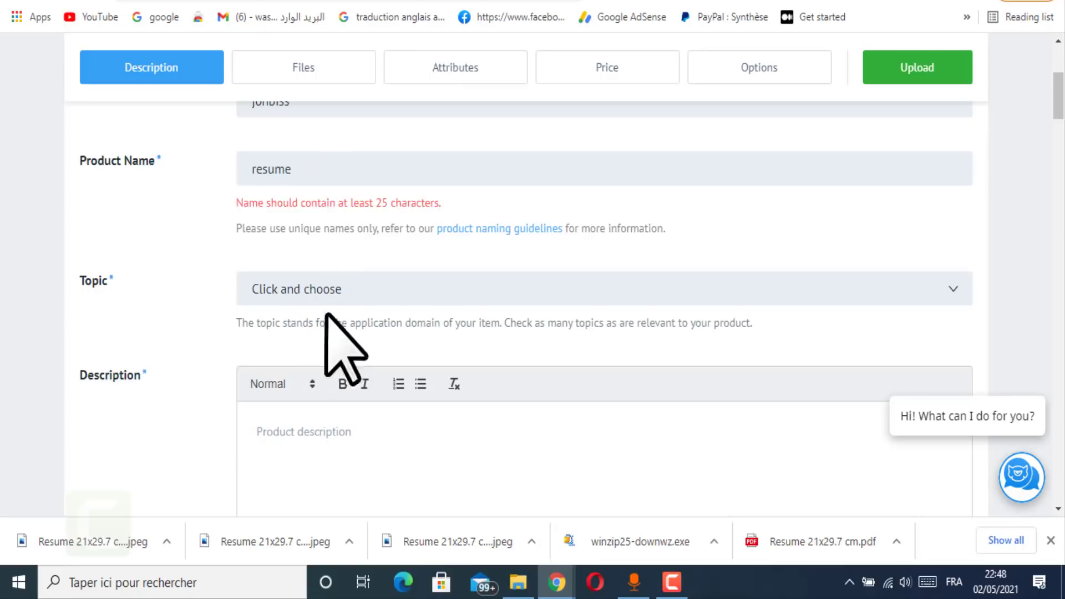
scroll(326, 315, down, 3)
- On the Aliya Resume Template product page, select 'Resume Template' in the title
click(647, 2)
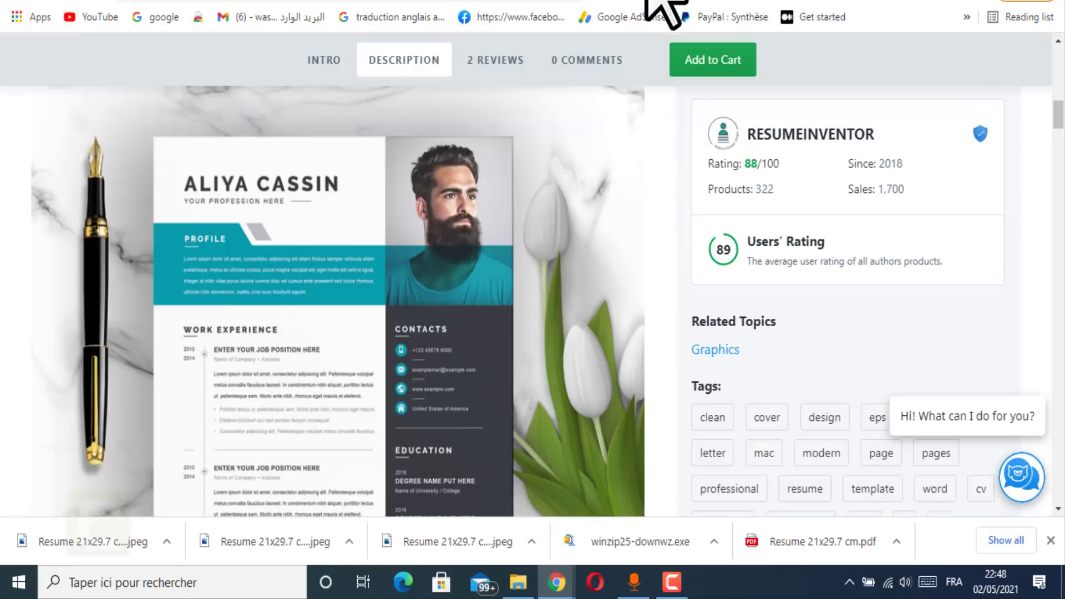
scroll(601, 226, down, 1)
scroll(411, 210, up, 15)
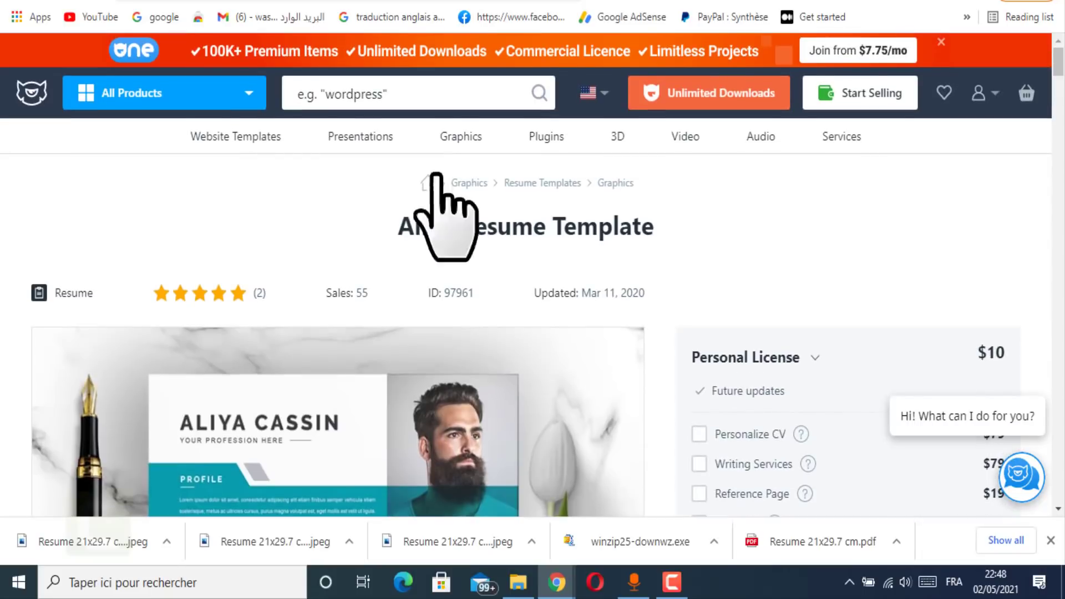
drag(380, 227, 653, 233)
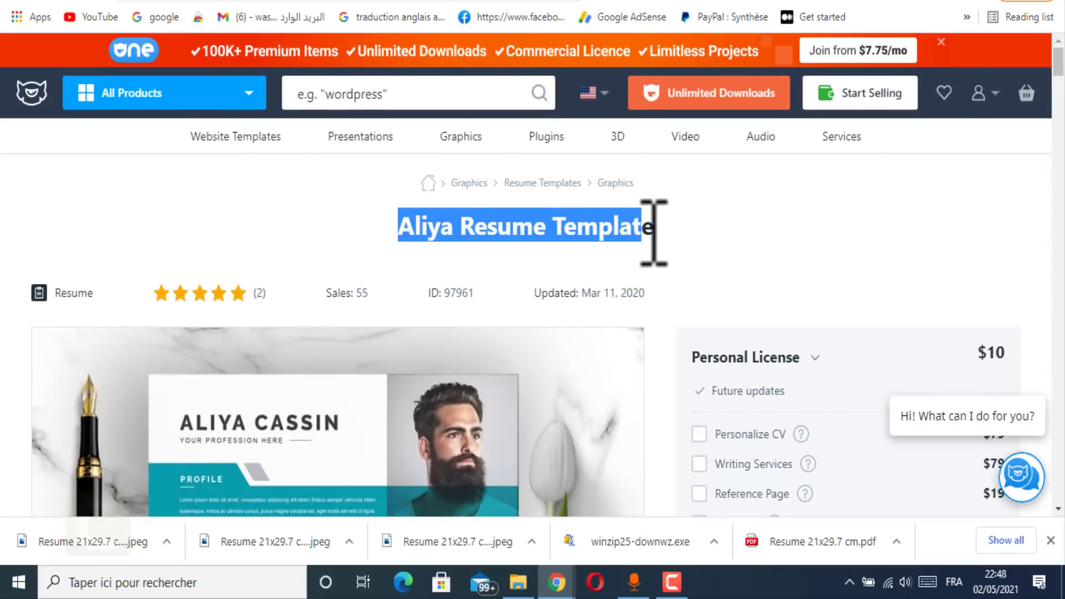
double_click(485, 228)
- Copy 'Resume Template' and paste it over 'resume' in the upload form's Product Name field
shift+click(715, 261)
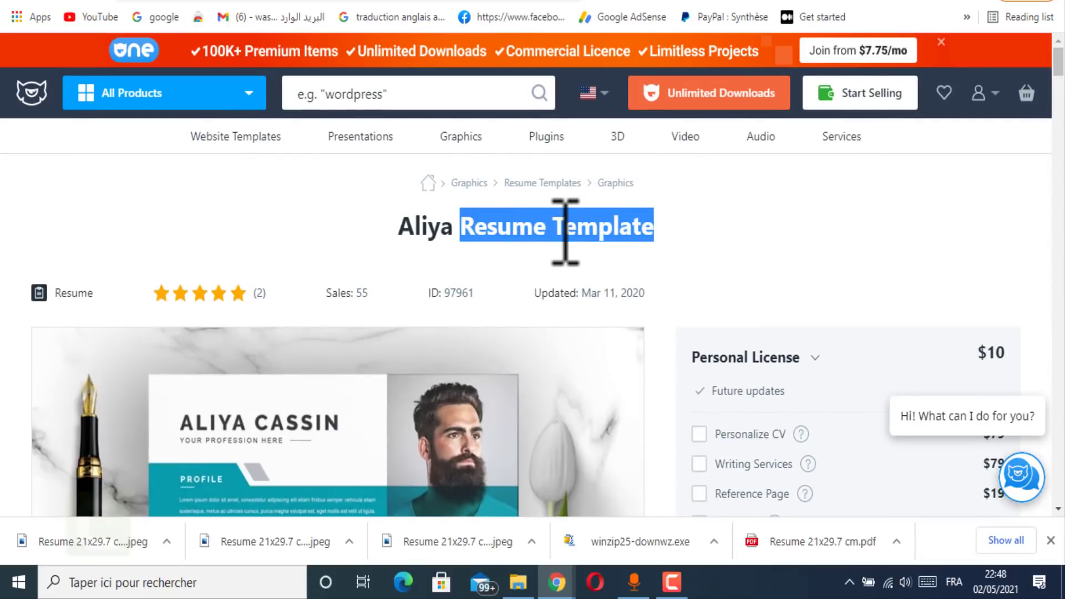
right_click(559, 235)
click(596, 243)
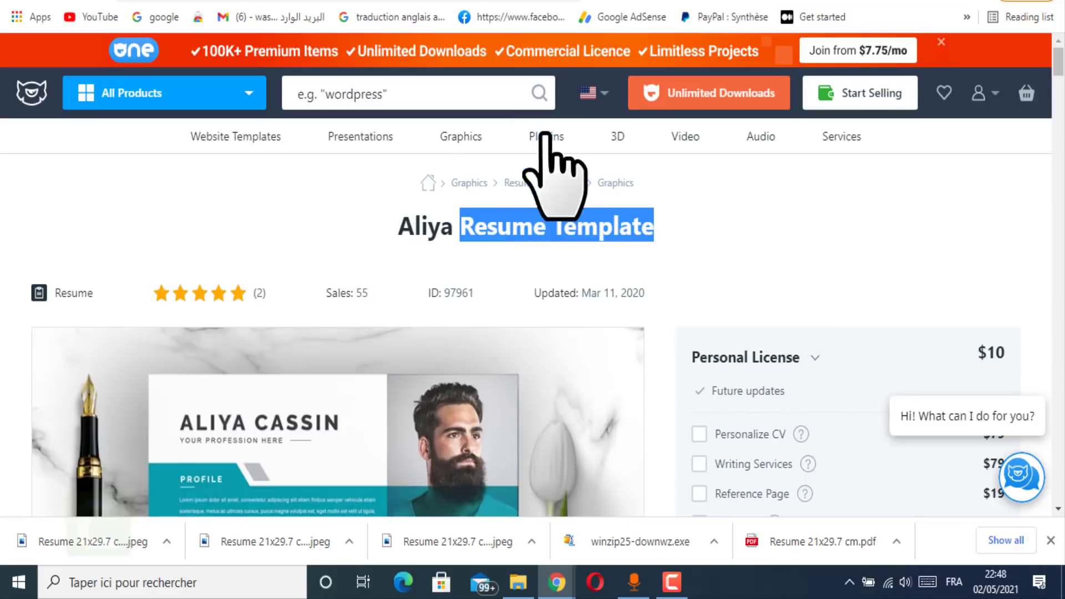
click(656, 1)
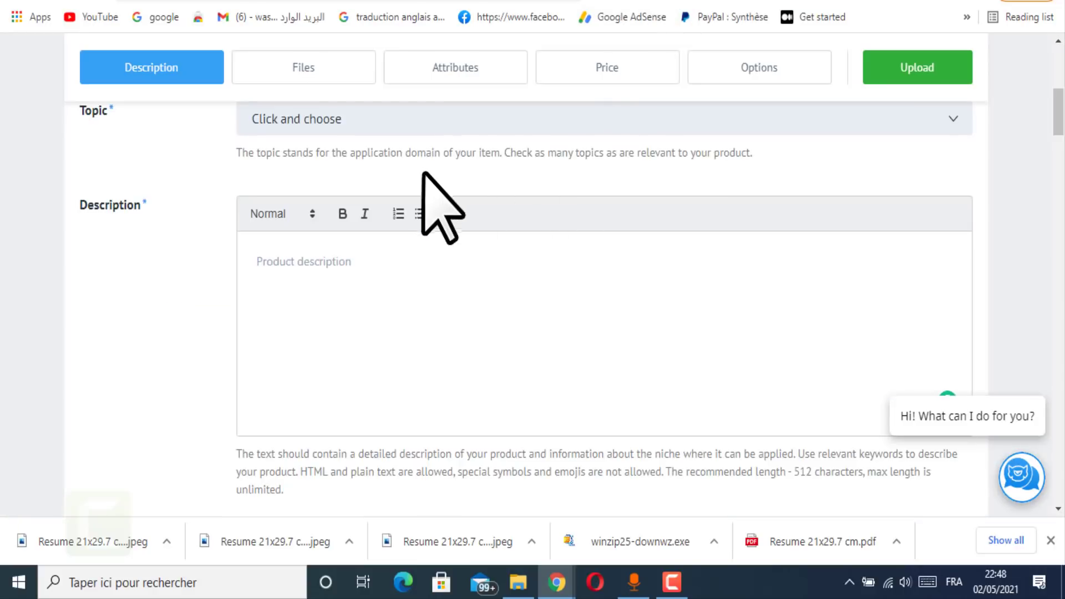
scroll(423, 173, up, 5)
click(310, 253)
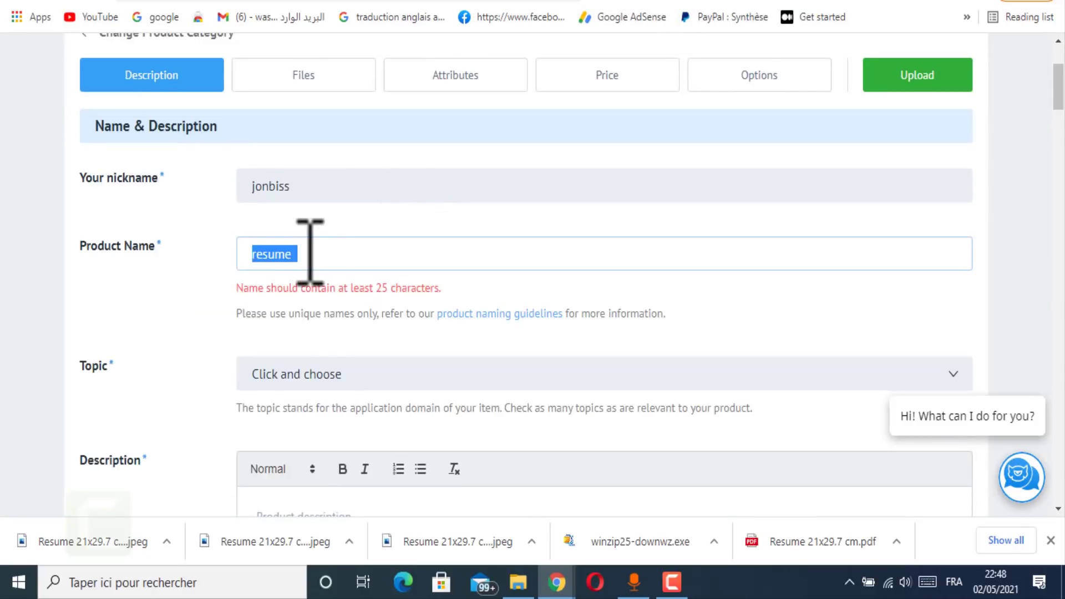
right_click(310, 252)
click(350, 330)
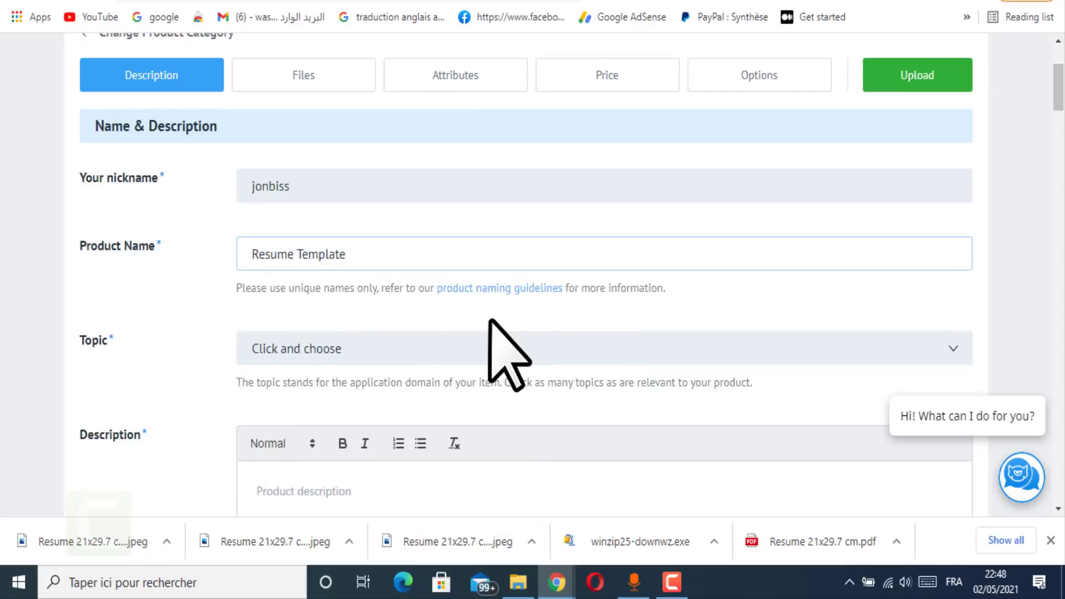
scroll(489, 321, down, 3)
- Tick Design, Photography Templates and Graphics as topics, then switch to the Aliya Resume Template page
click(363, 201)
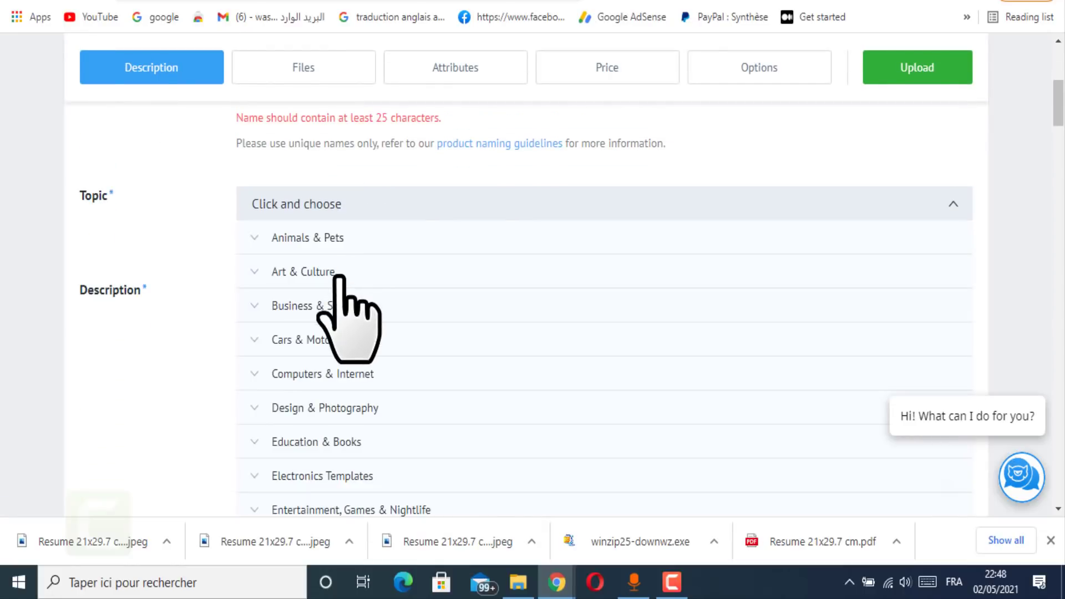
scroll(366, 389, down, 2)
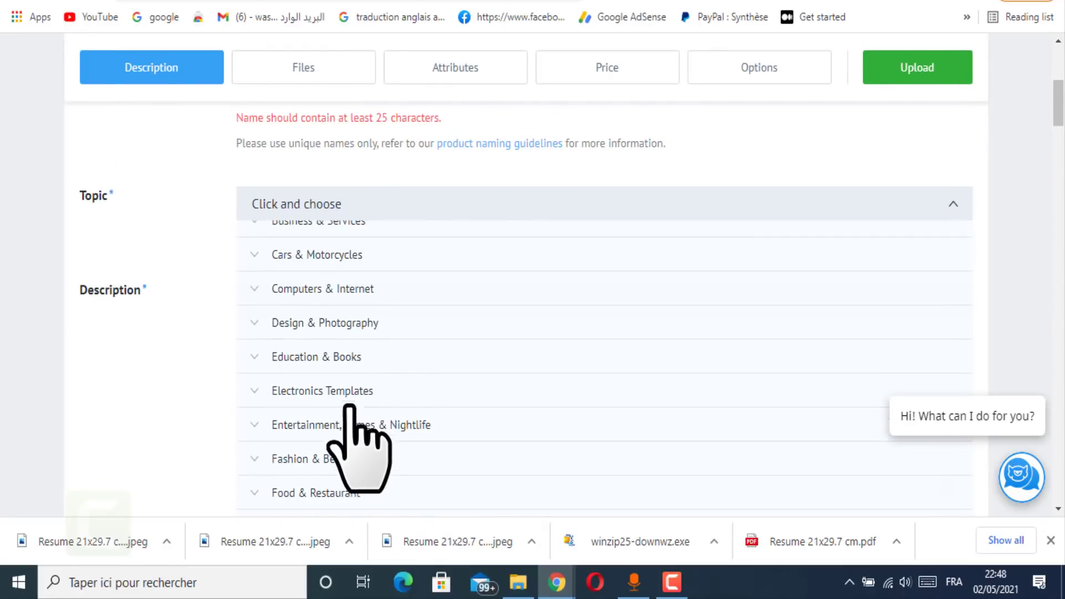
click(339, 327)
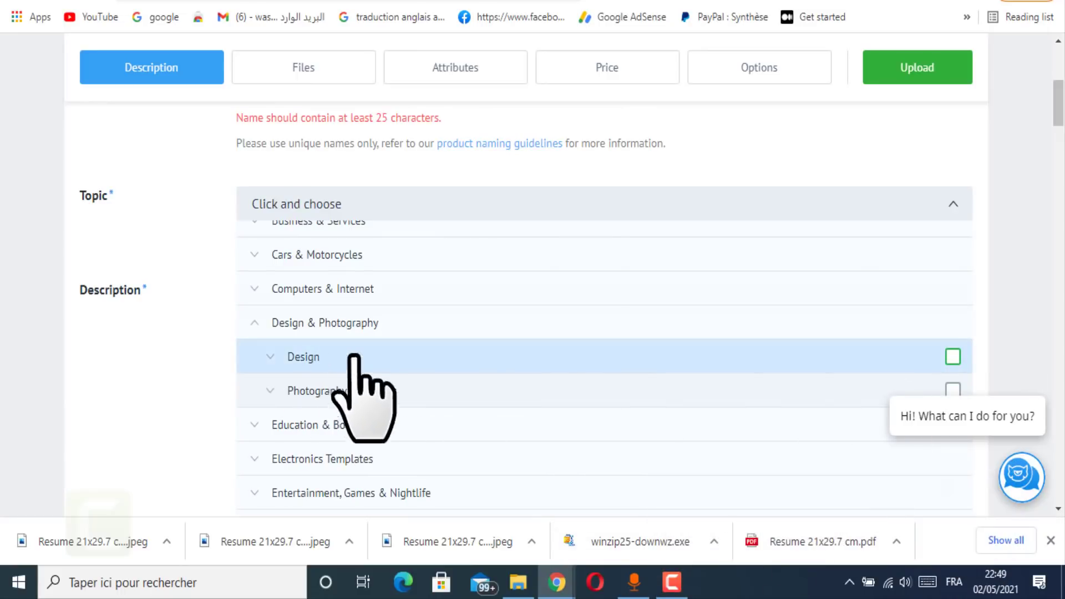
click(953, 358)
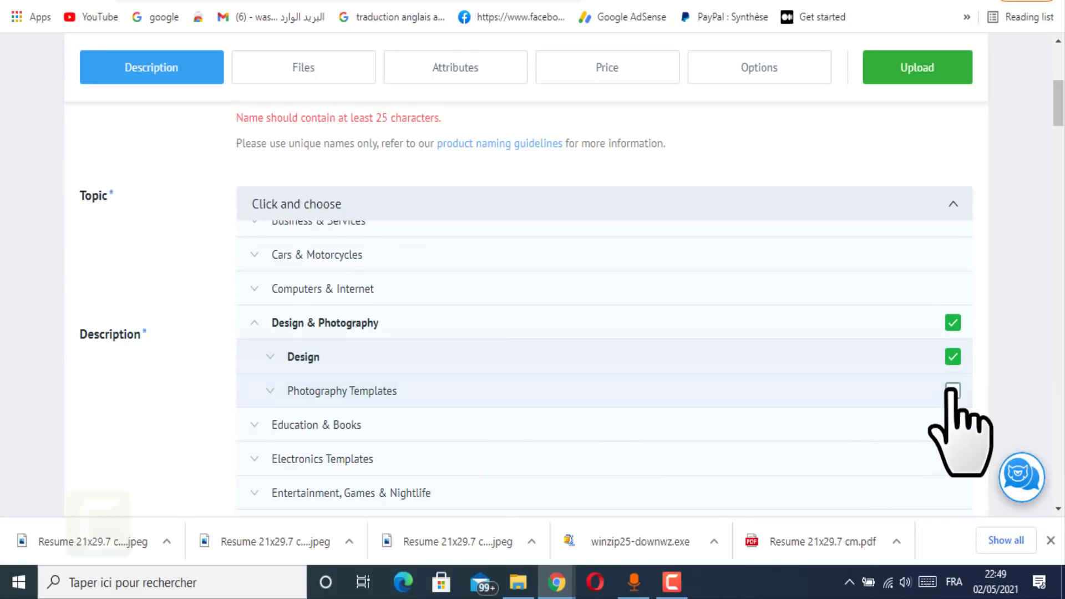
click(602, 388)
scroll(529, 383, down, 2)
scroll(528, 388, down, 2)
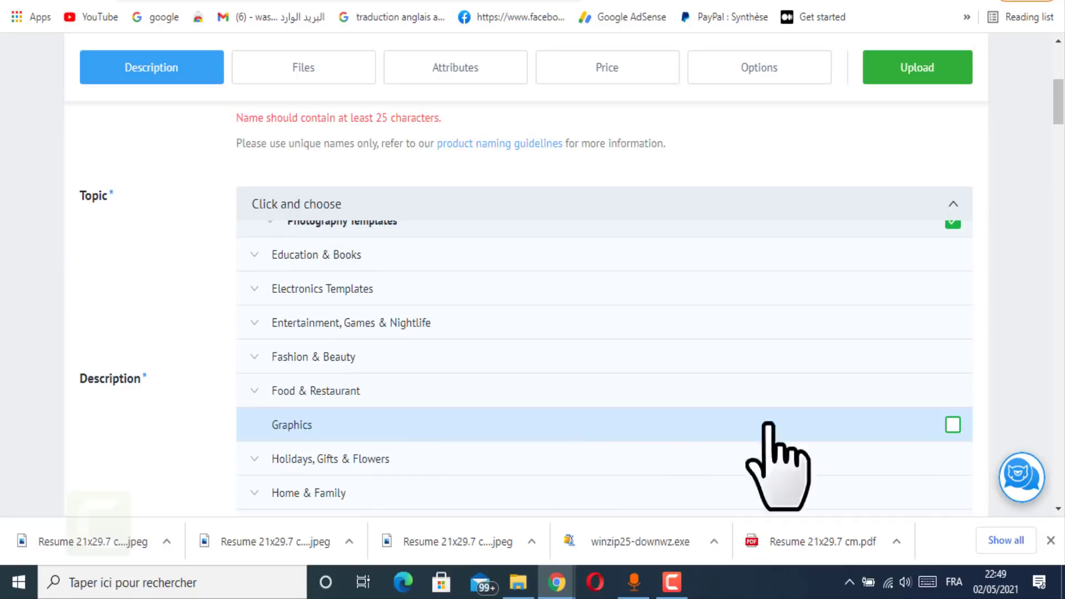
click(952, 424)
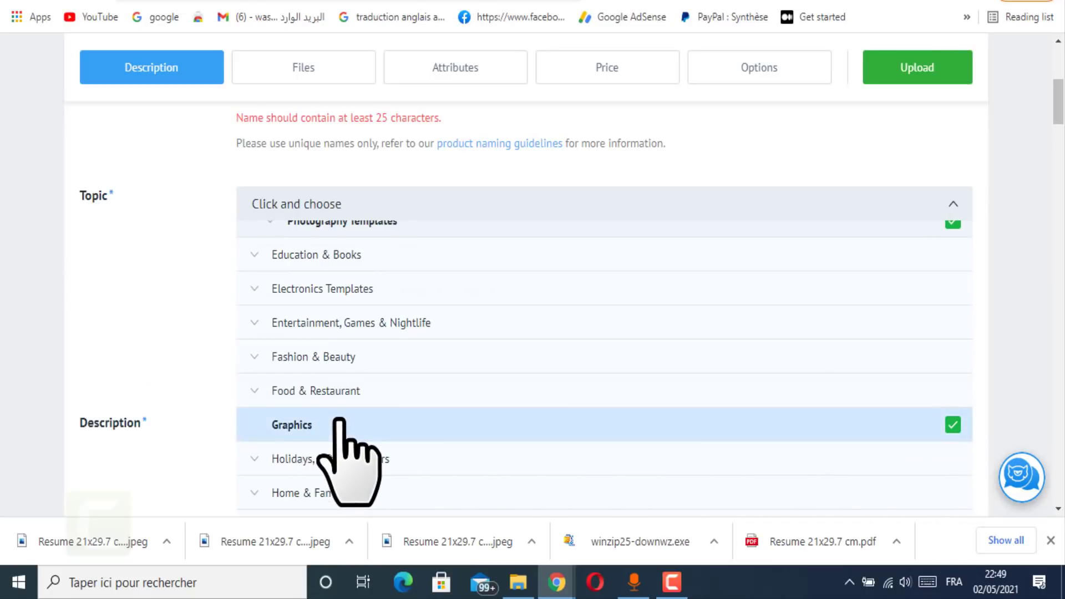
scroll(350, 452, down, 8)
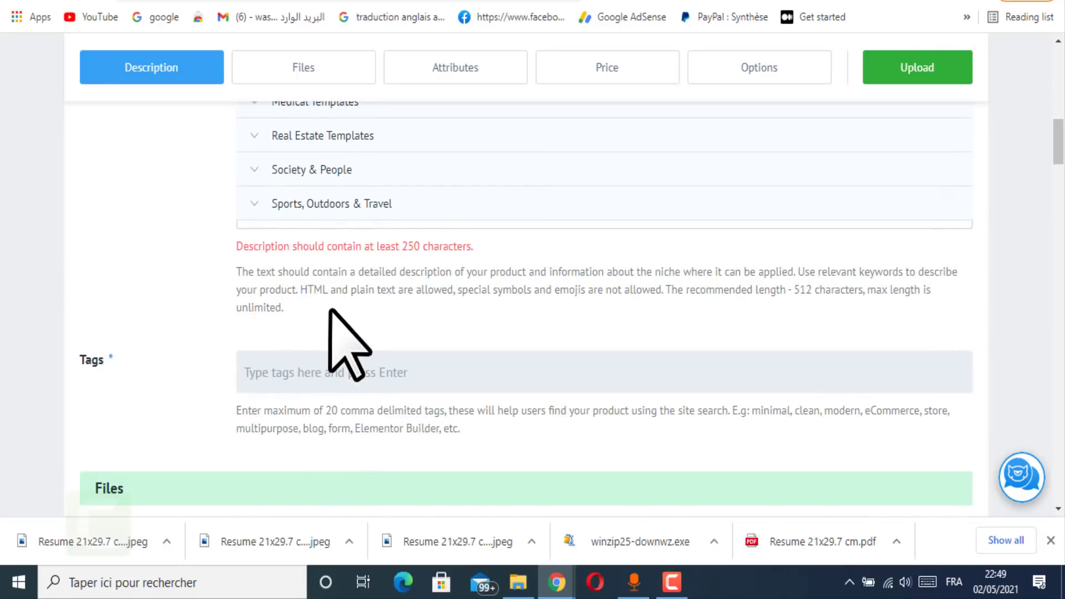
scroll(331, 298, up, 9)
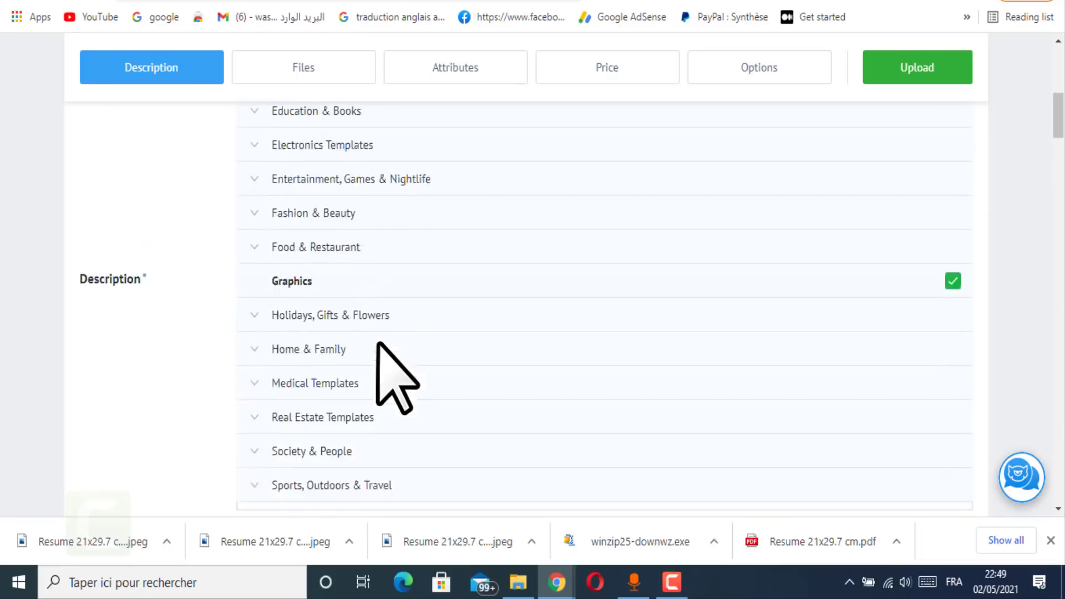
click(693, 3)
- Select and copy the Resume Inventor description paragraph on the Aliya product page
scroll(565, 322, down, 12)
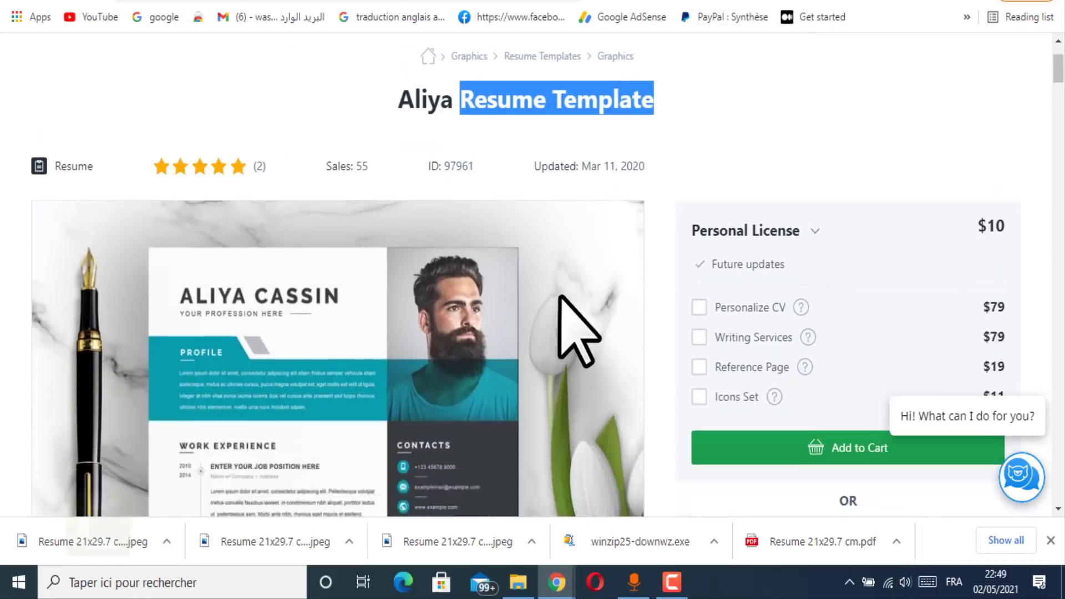
scroll(565, 333, down, 15)
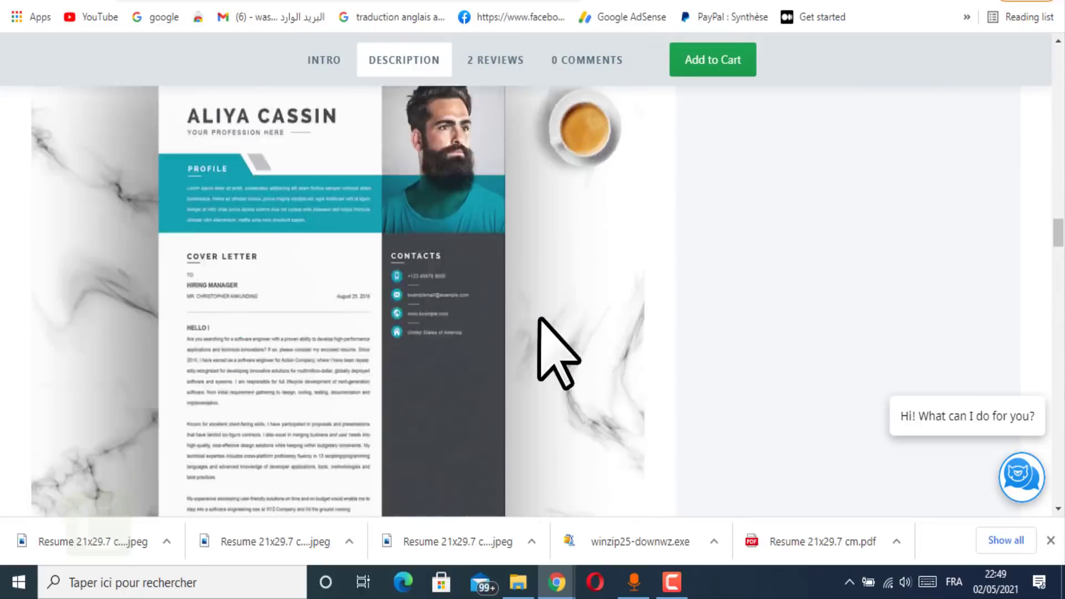
scroll(529, 320, down, 13)
scroll(488, 319, up, 11)
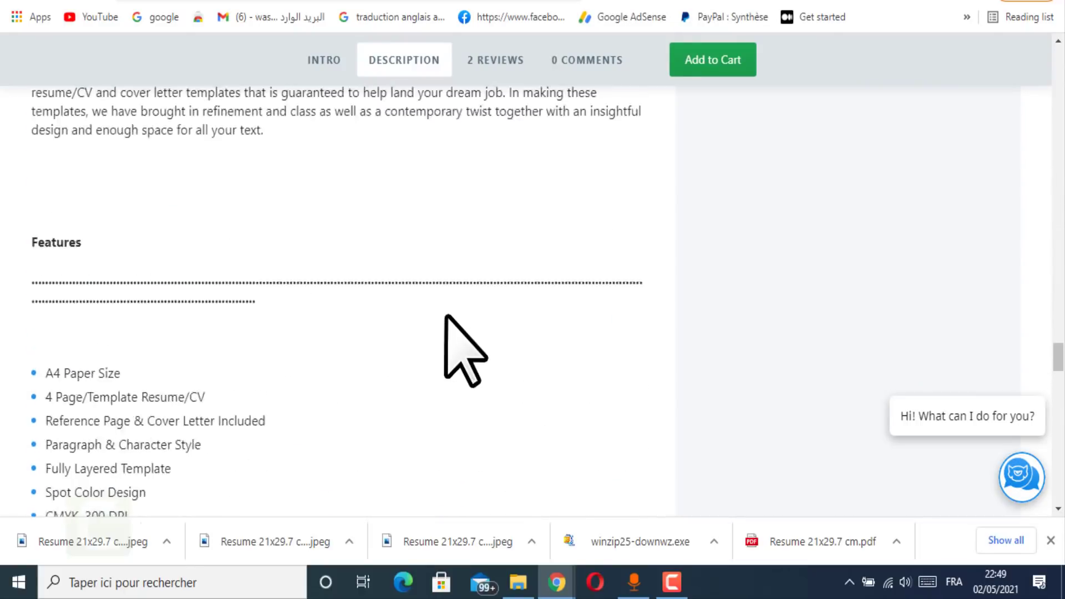
drag(277, 374, 46, 266)
right_click(53, 269)
click(83, 280)
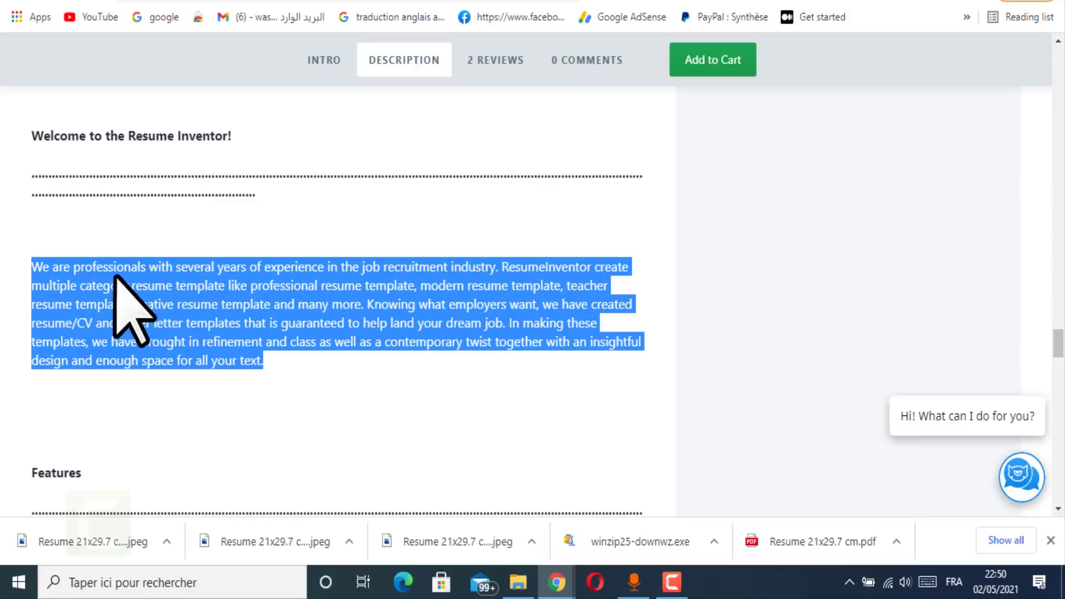
- Copy the description paragraph once more and bring up the QuillBot Paraphraser
right_click(217, 275)
click(233, 285)
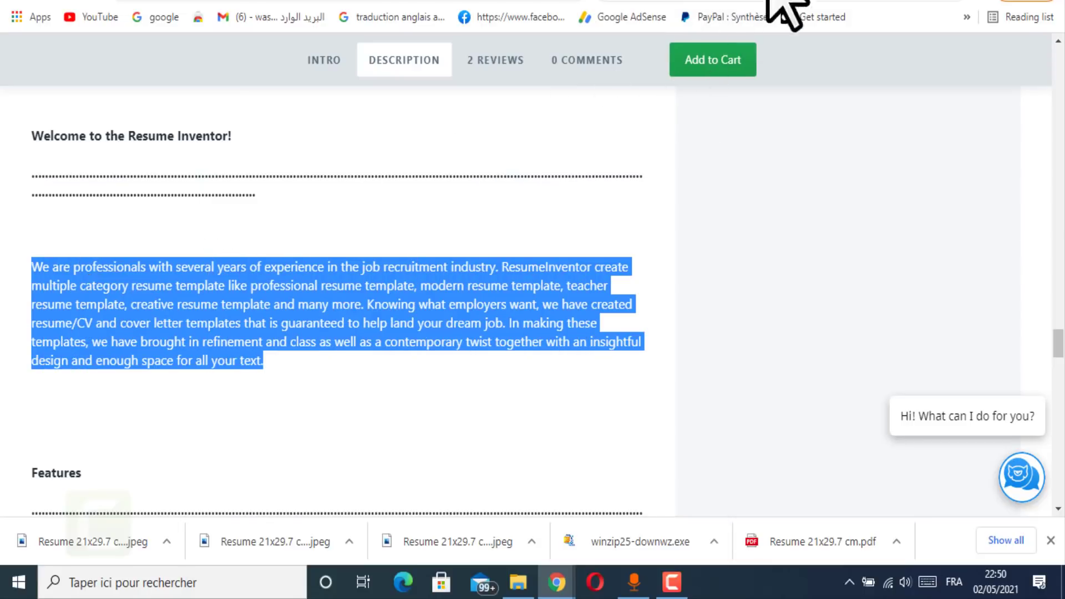
click(849, 2)
- Paste the Resume Inventor description into QuillBot and paraphrase it in Standard mode
click(262, 227)
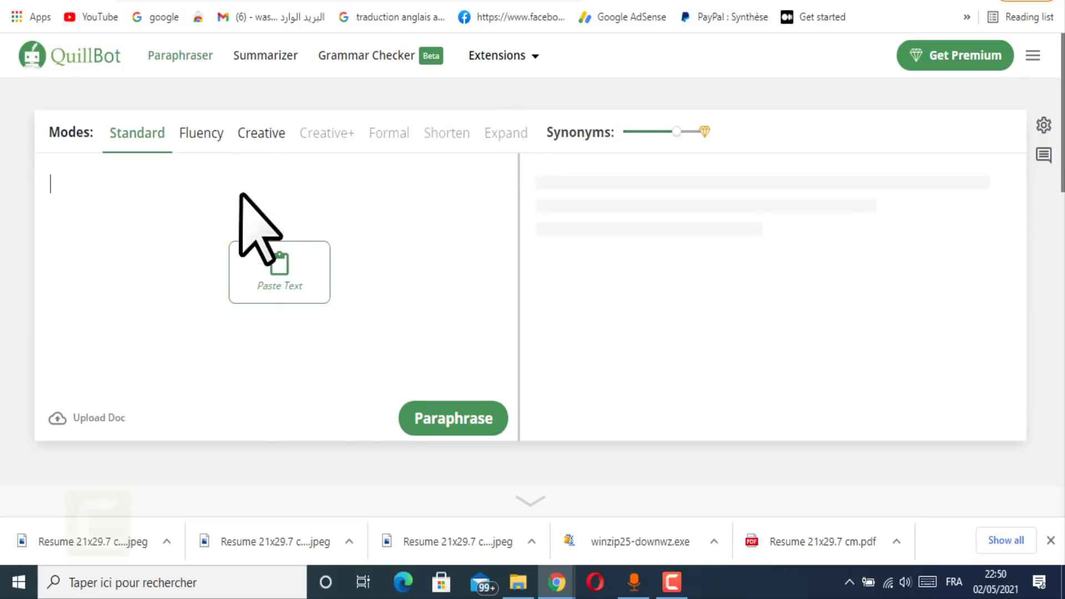
right_click(236, 187)
click(274, 321)
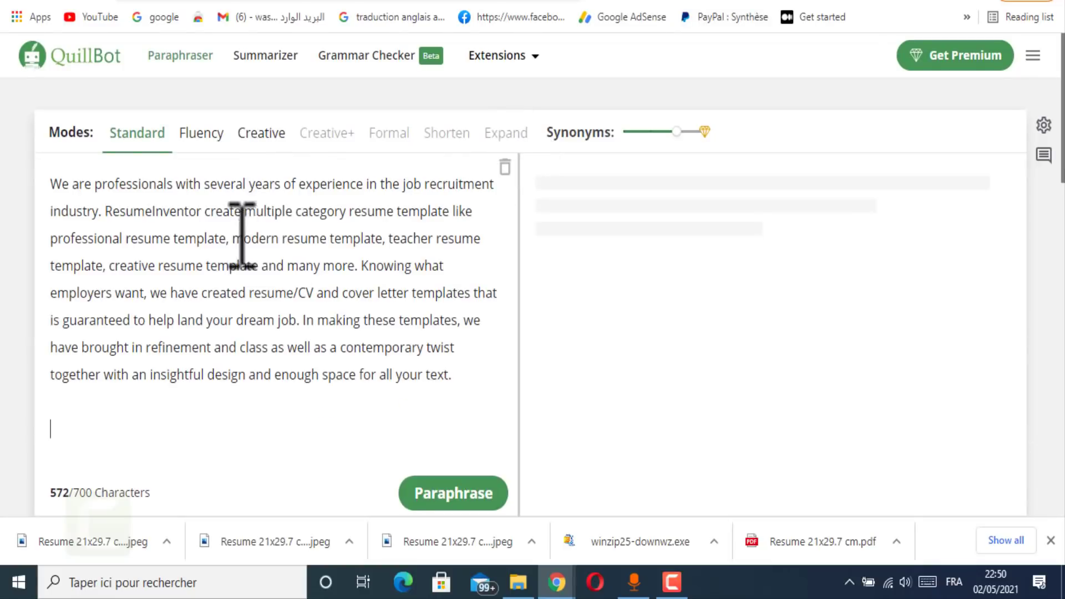
click(436, 493)
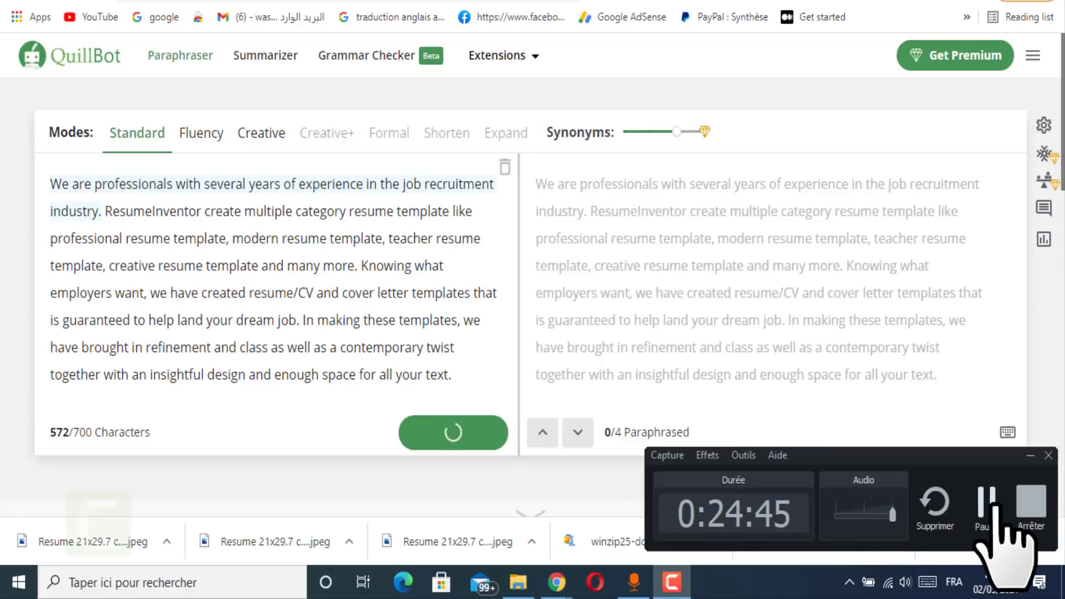
- Copy the reworded description from QuillBot's output panel
click(986, 504)
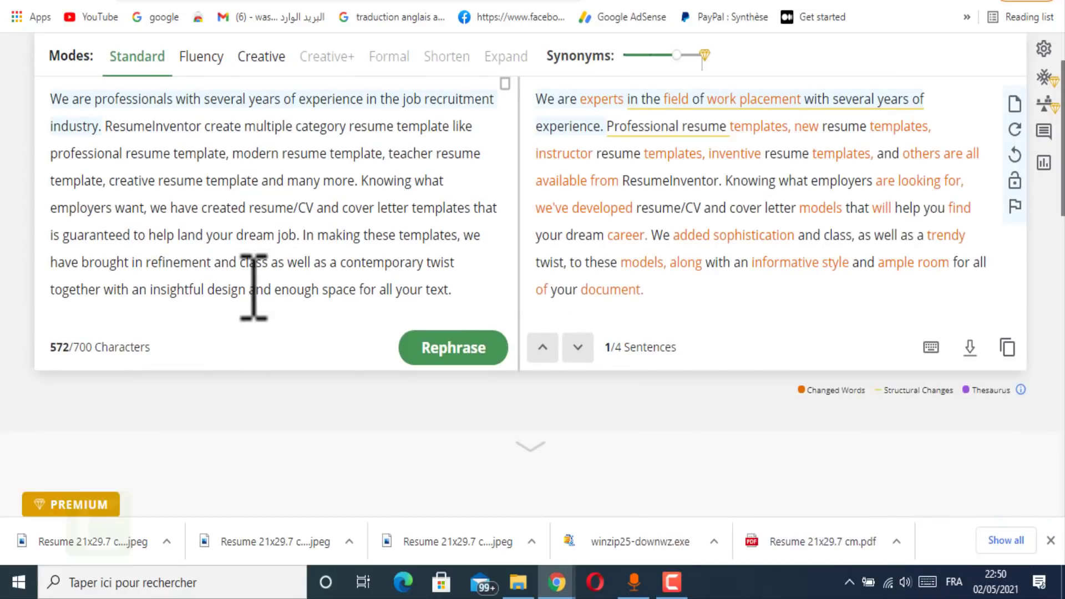
scroll(253, 287, up, 2)
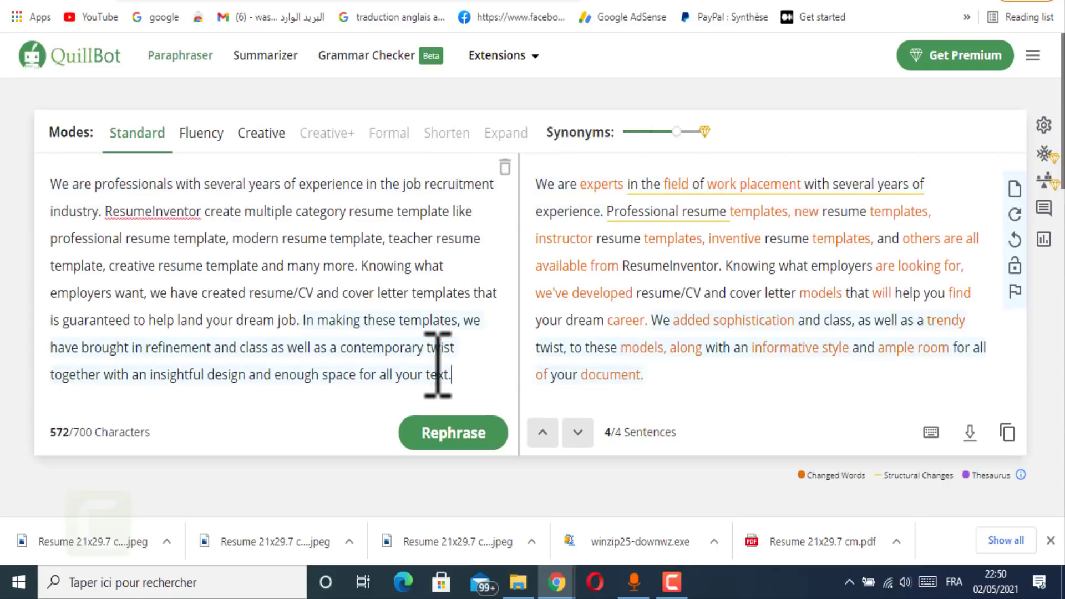
drag(449, 373, 60, 172)
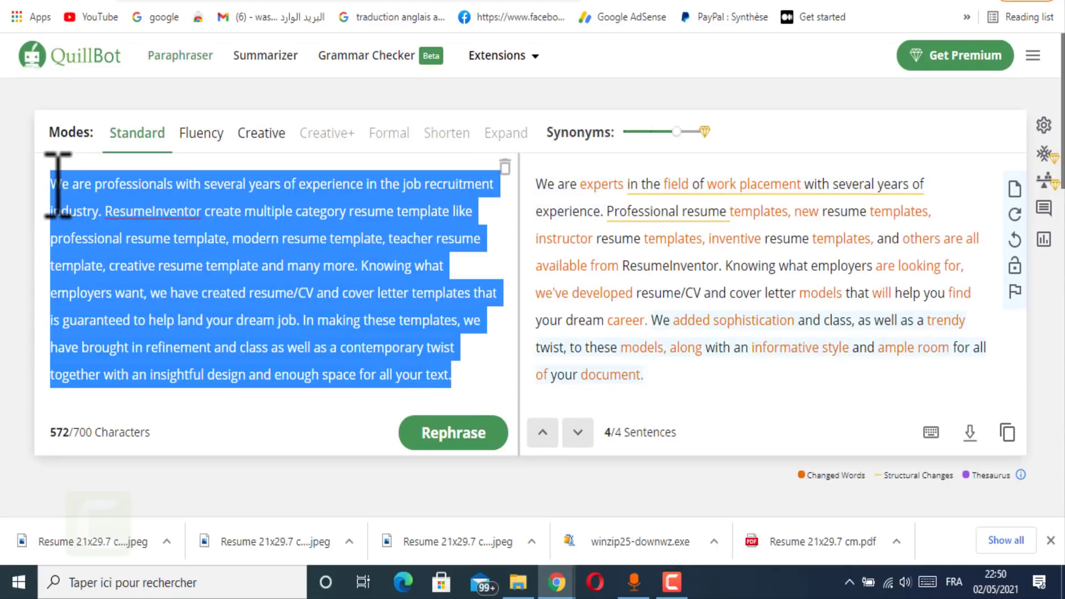
click(1007, 431)
- Paste the paraphrased text into the upload form's Description field
click(674, 2)
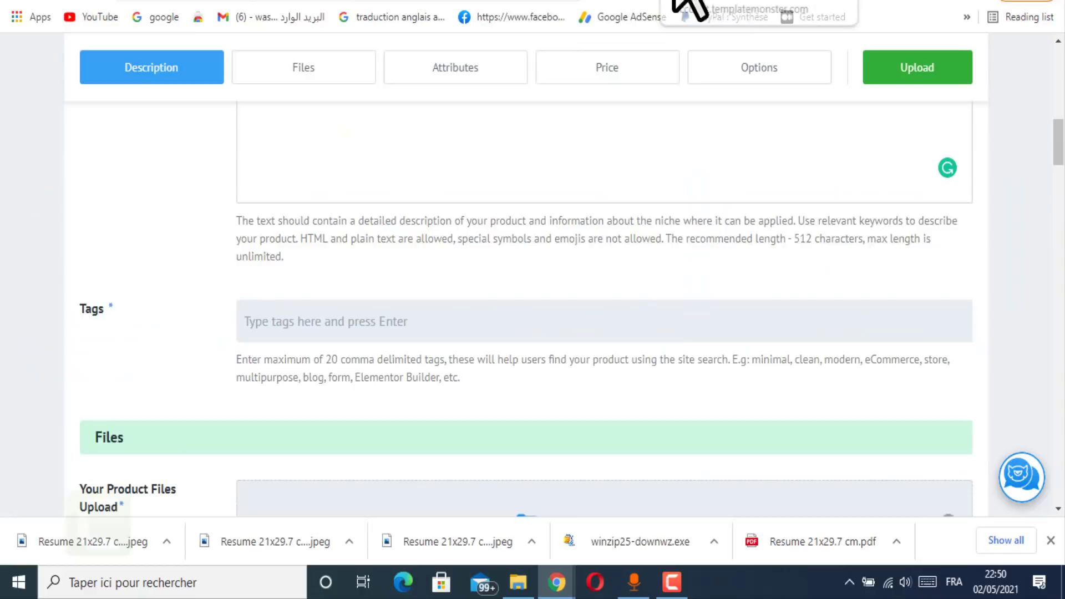
scroll(331, 250, up, 3)
right_click(263, 191)
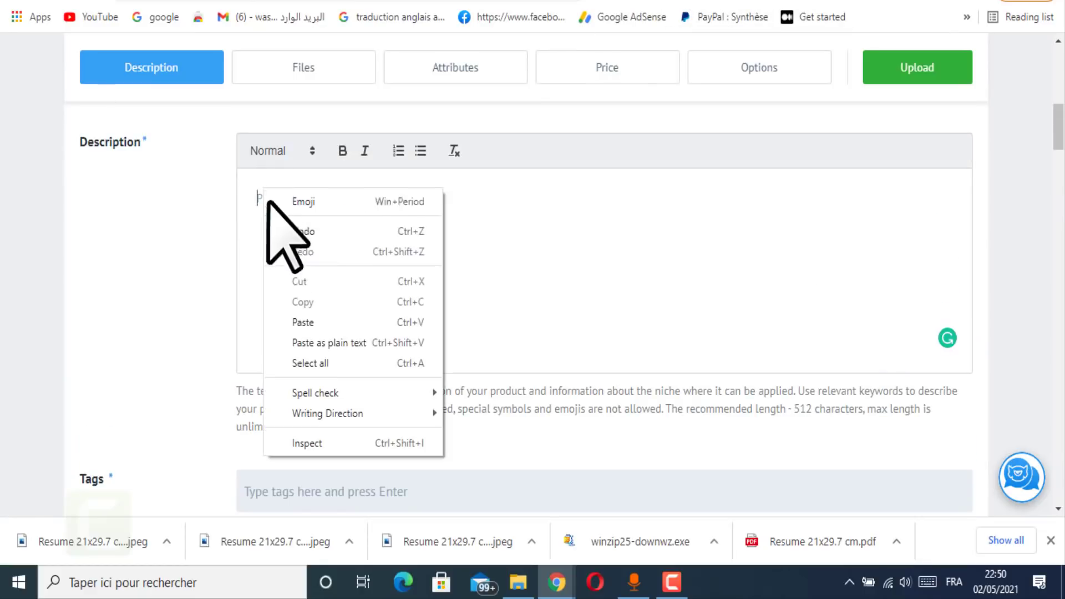
click(309, 321)
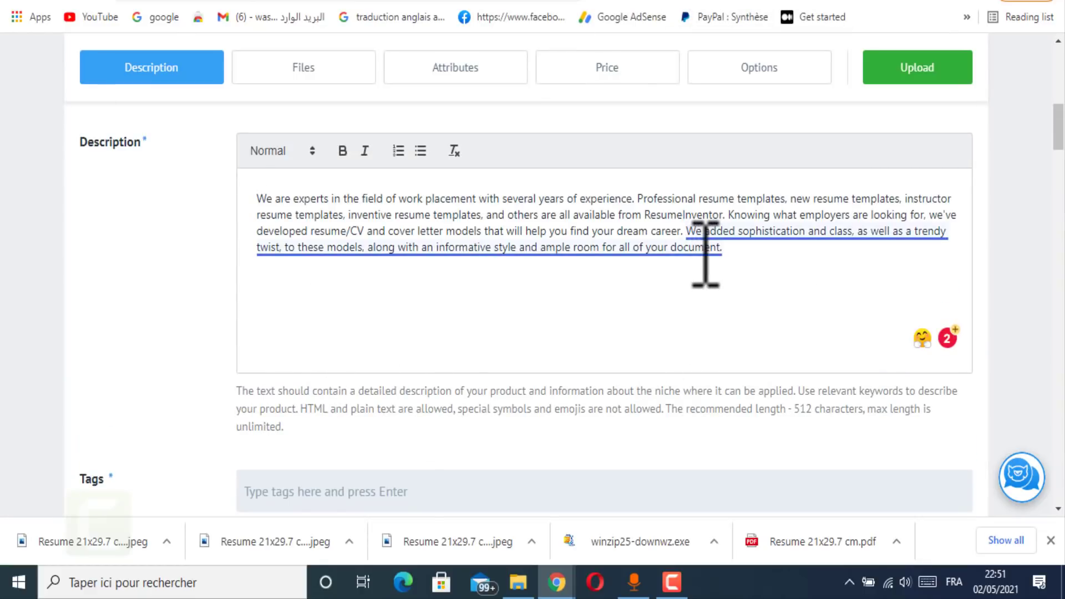
mouse_move(703, 248)
- Place the caret in the Tags field, then return to the Aliya Resume Template page
scroll(554, 355, down, 3)
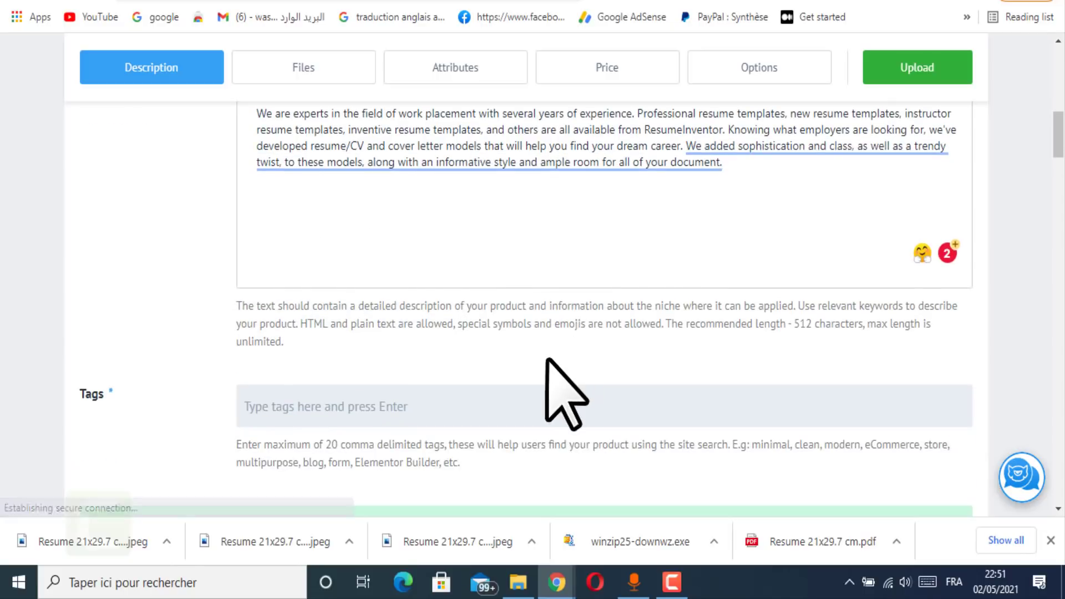
click(427, 310)
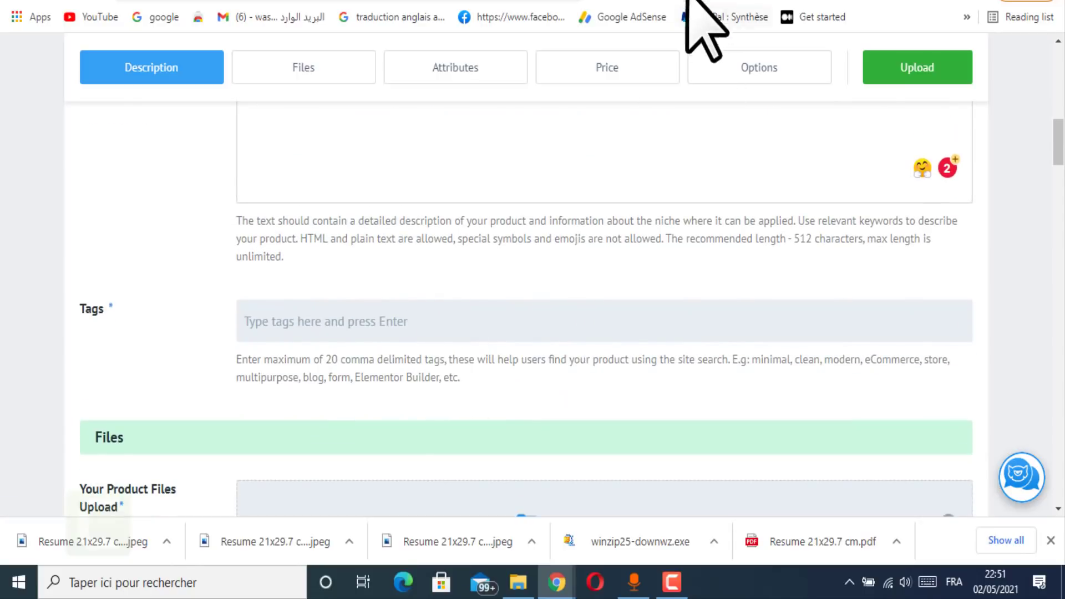
click(652, 1)
scroll(689, 285, up, 10)
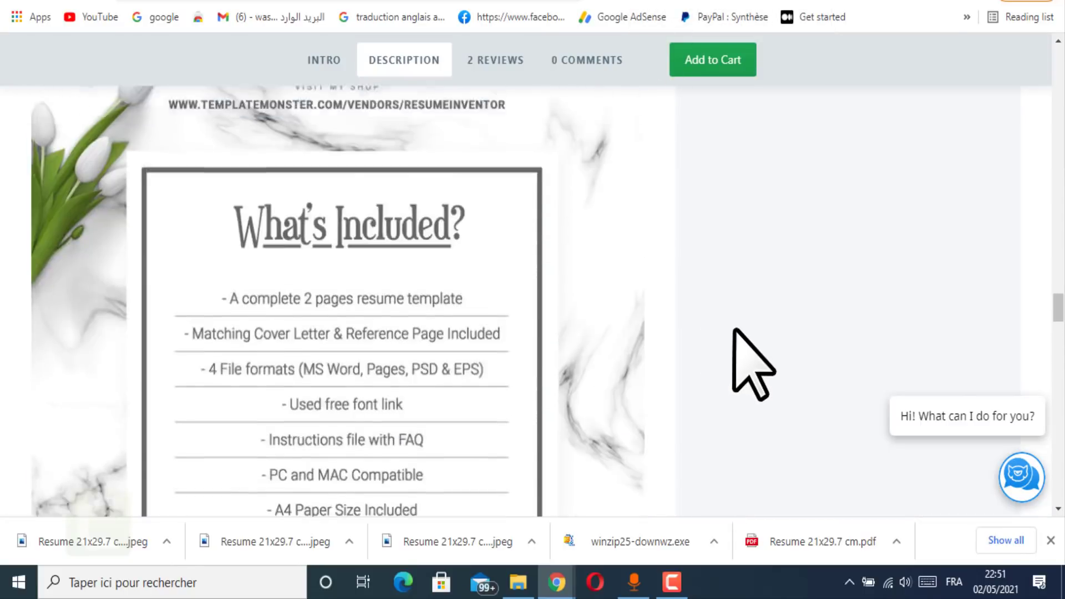
- Select all the tags listed on the Aliya product page
scroll(830, 383, up, 10)
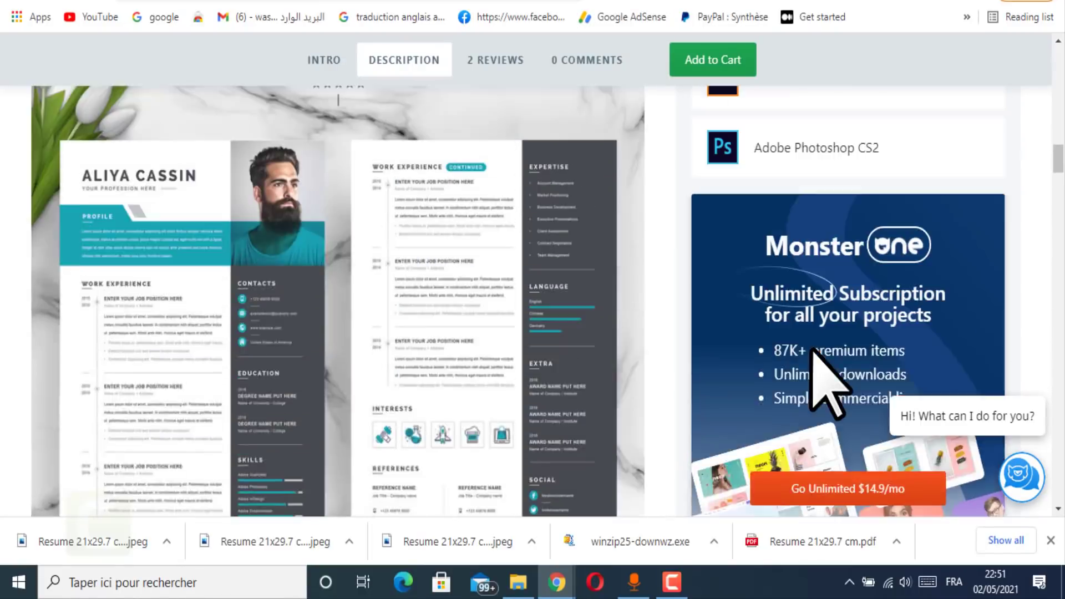
scroll(829, 382, up, 3)
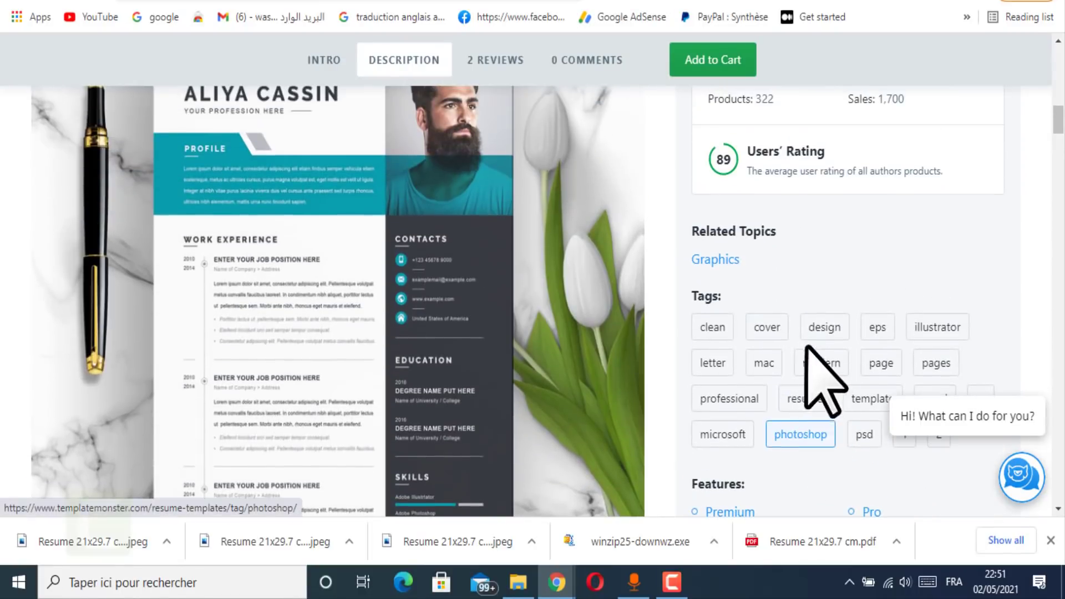
click(672, 583)
click(989, 521)
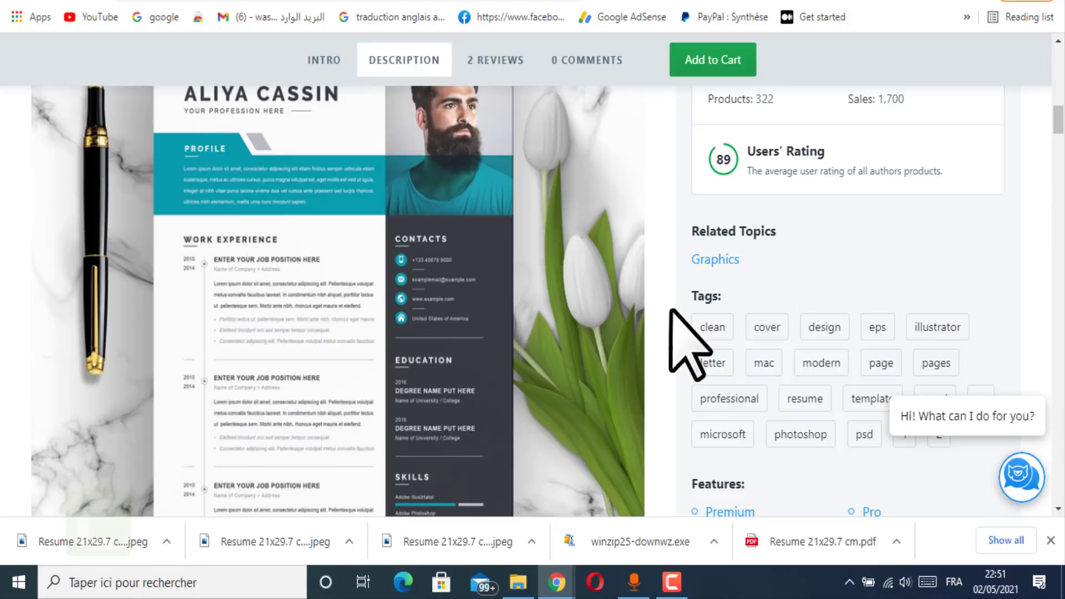
drag(725, 341, 887, 440)
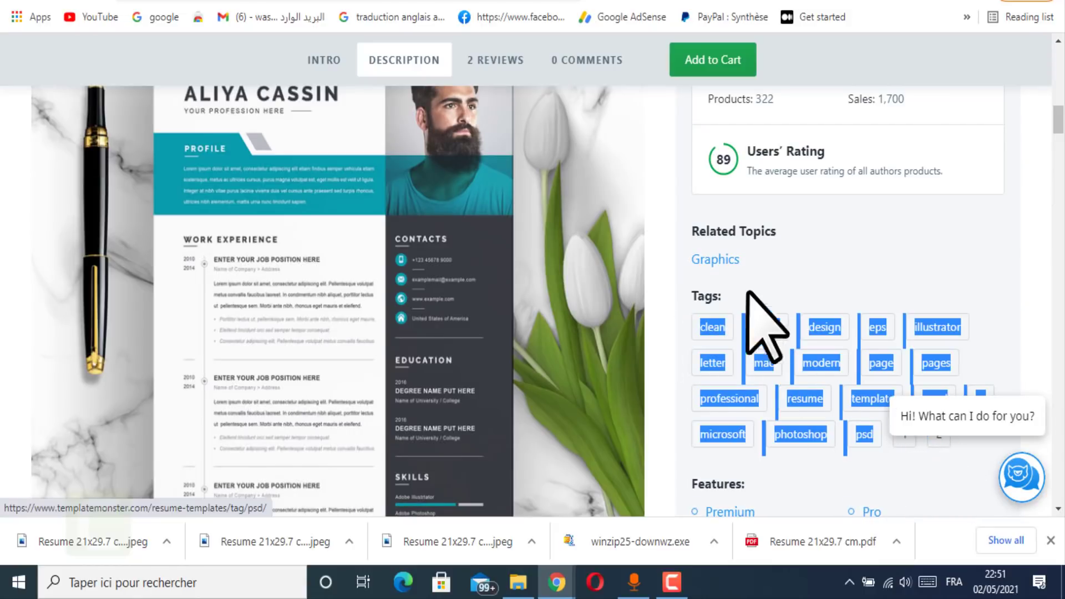
- Paste the tags into the Tags field, add commas between them, and switch to Notepad
click(691, 2)
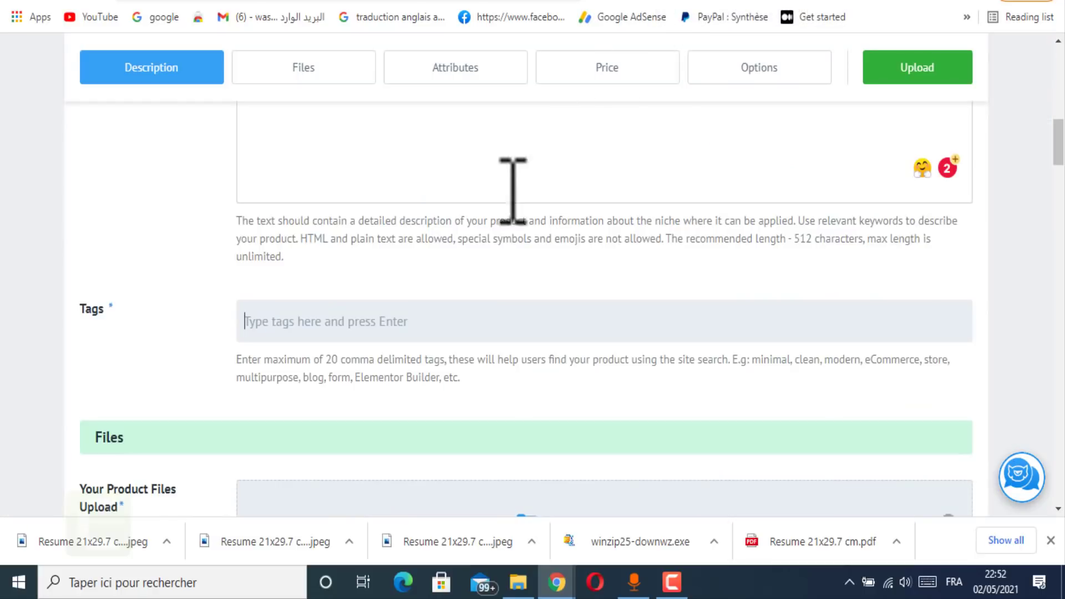
right_click(289, 325)
click(344, 189)
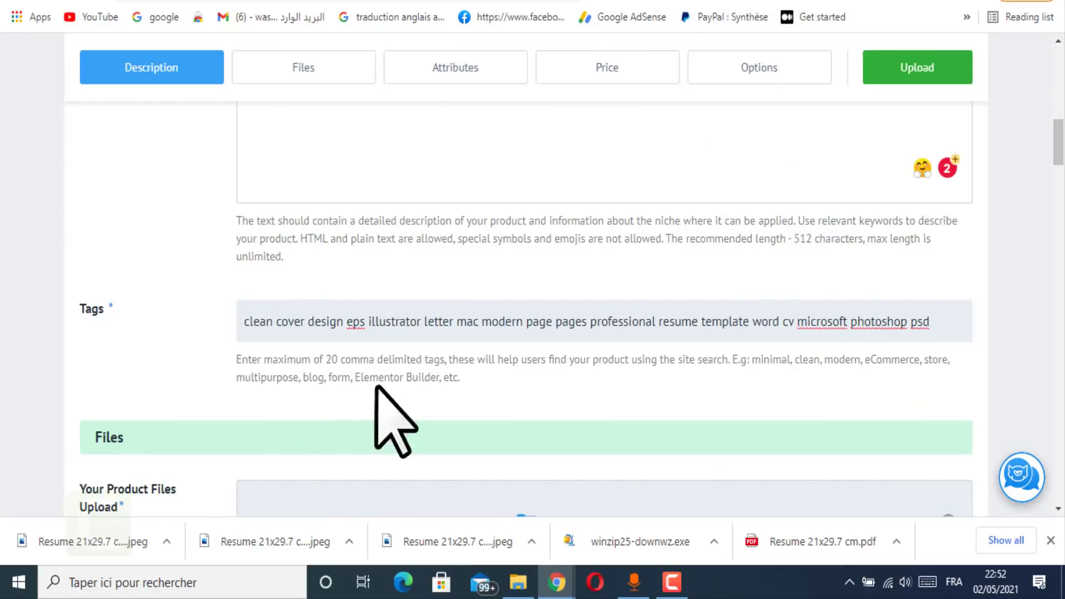
text(,)
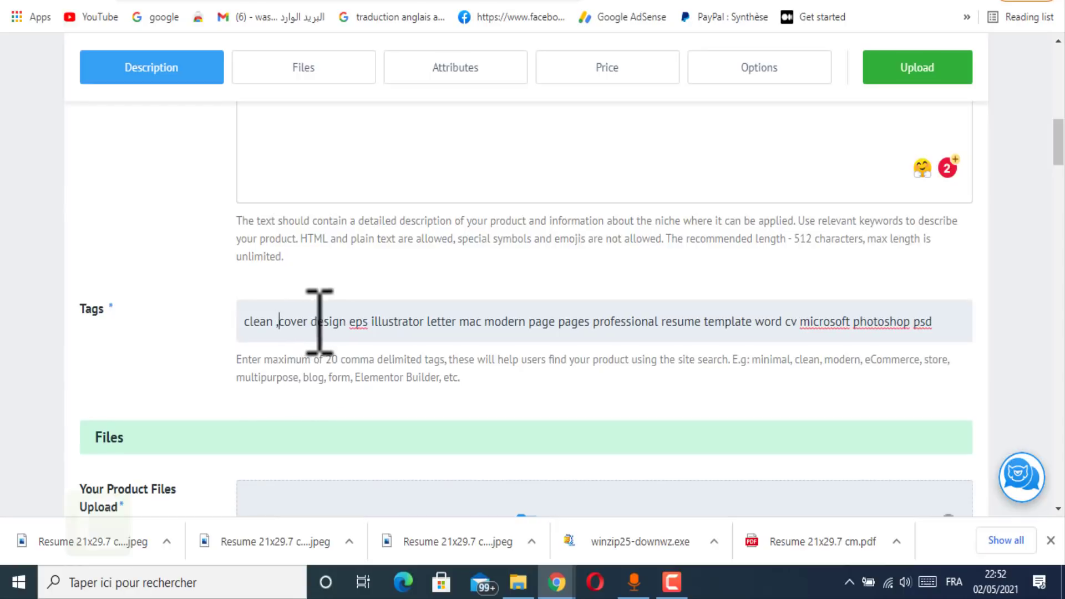
click(319, 327)
text(,)
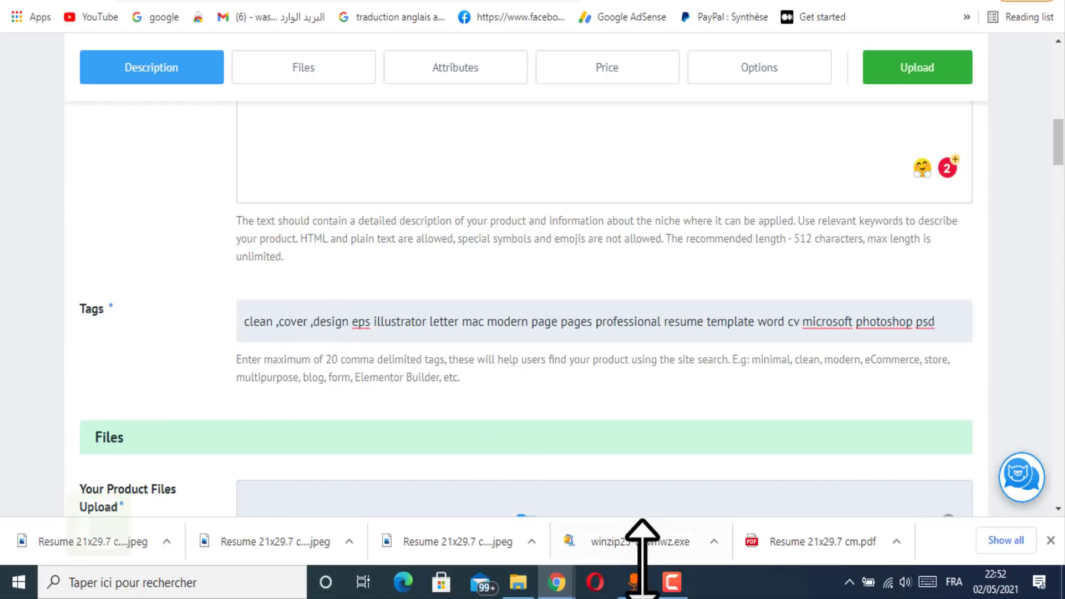
click(670, 582)
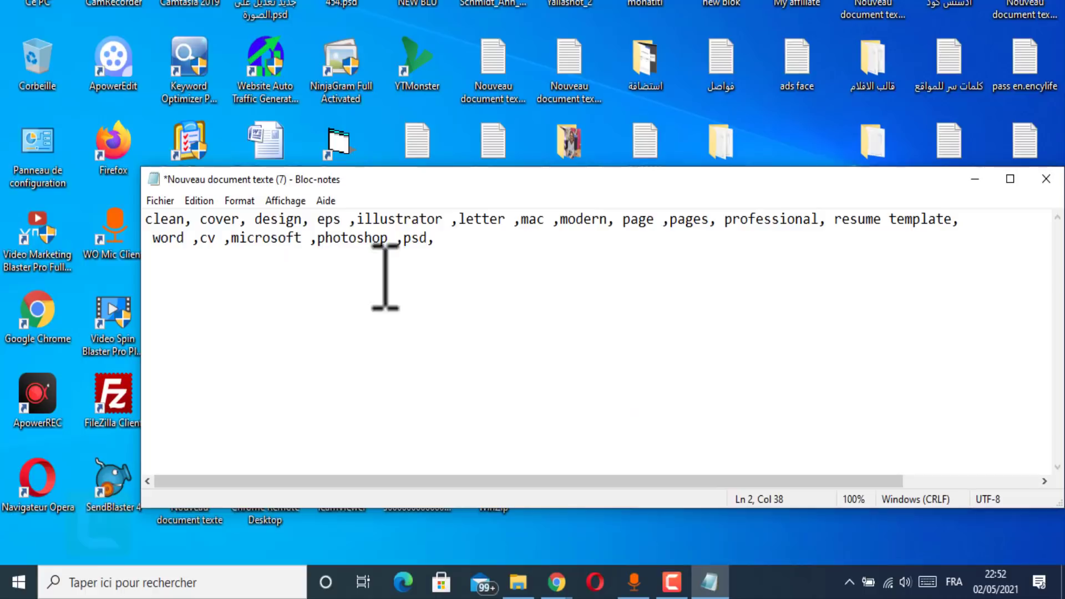
- Copy the comma-separated tag list from Notepad and paste it into the uploader's Tags field
drag(438, 244, 130, 222)
right_click(152, 240)
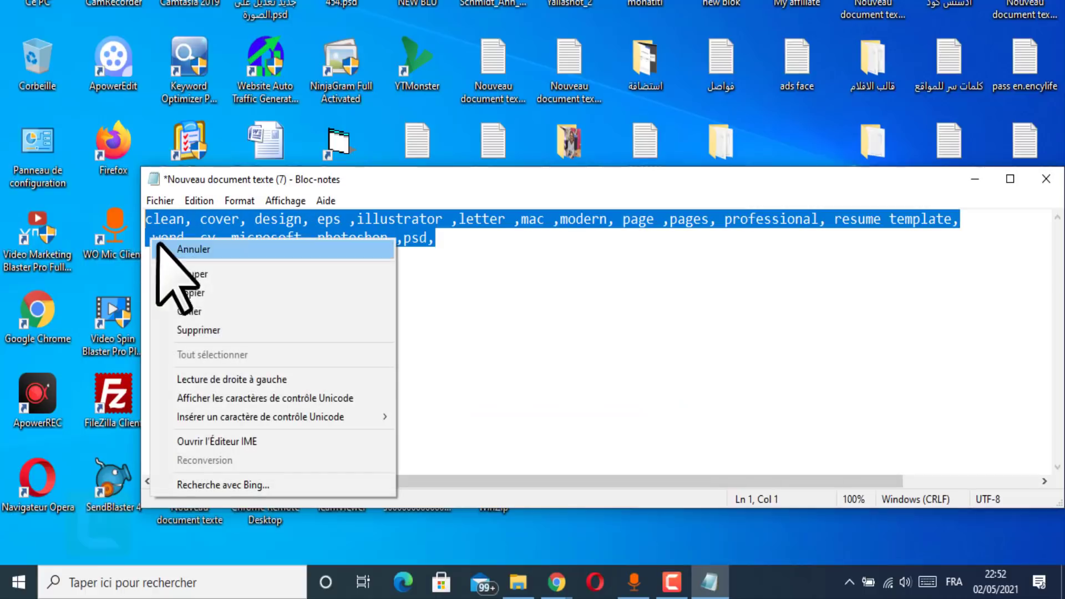
click(189, 292)
click(556, 583)
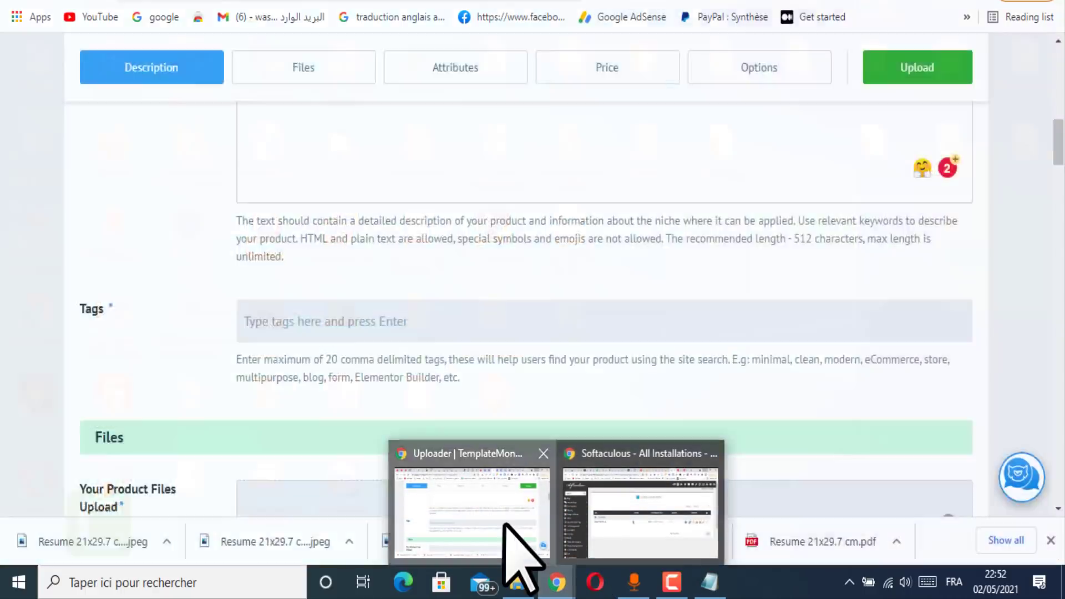
click(504, 524)
key(ctrl+v)
scroll(322, 249, down, 4)
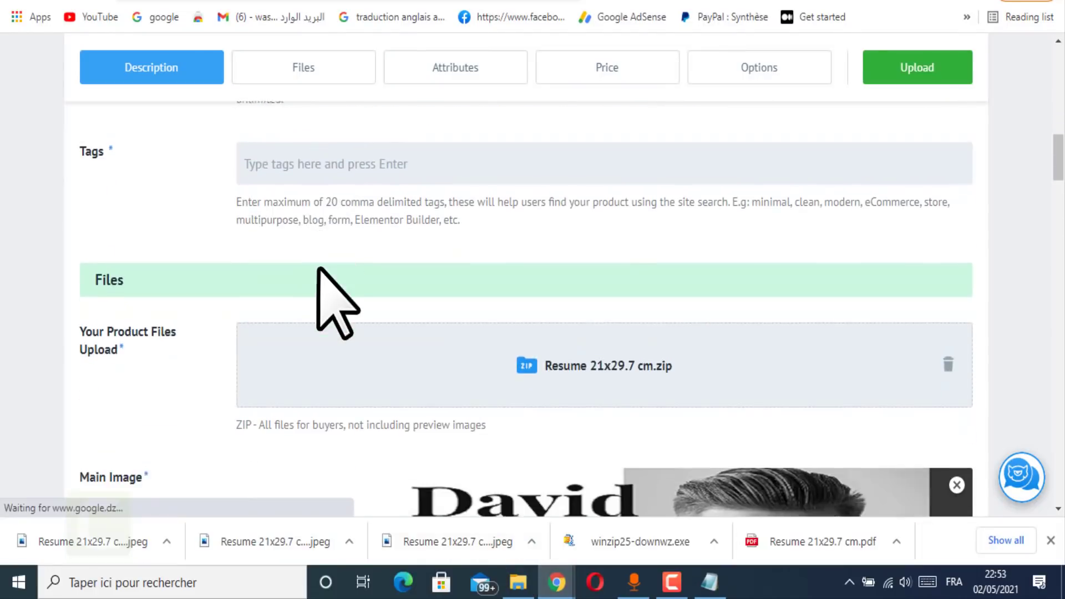